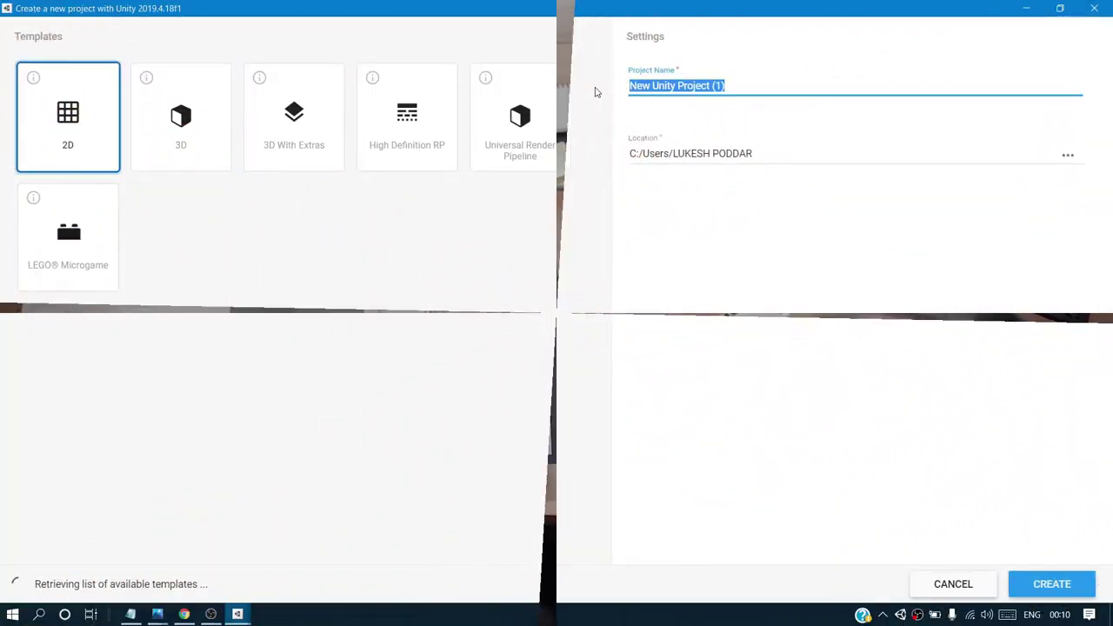
# Step: Run the game briefly to preview the coin, then stop playback
pyautogui.write('Example 2d')
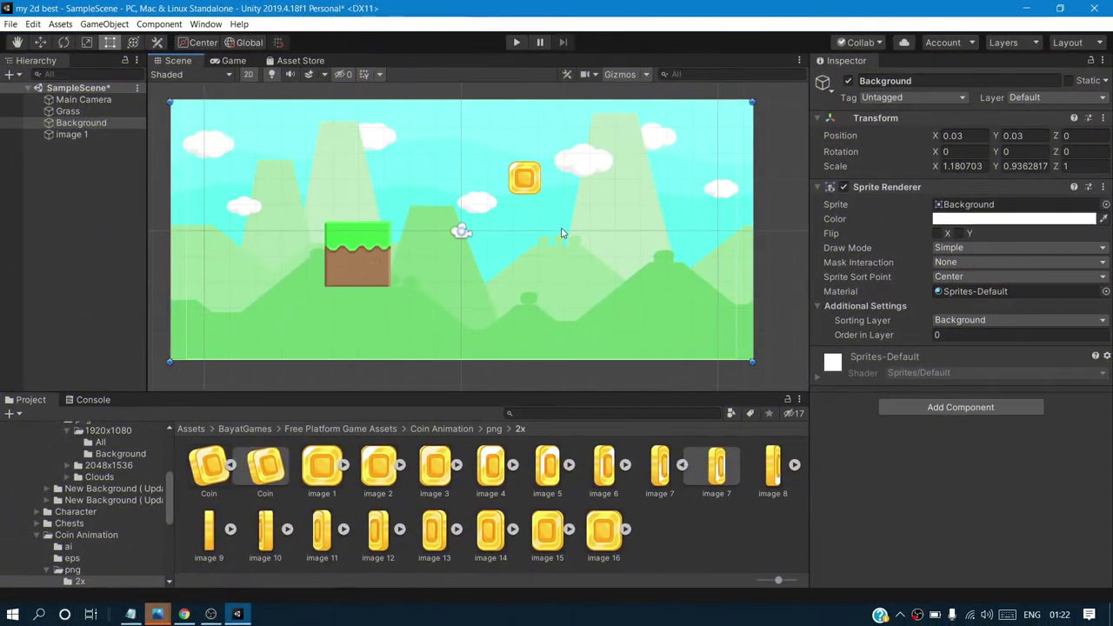
pyautogui.click(555, 174)
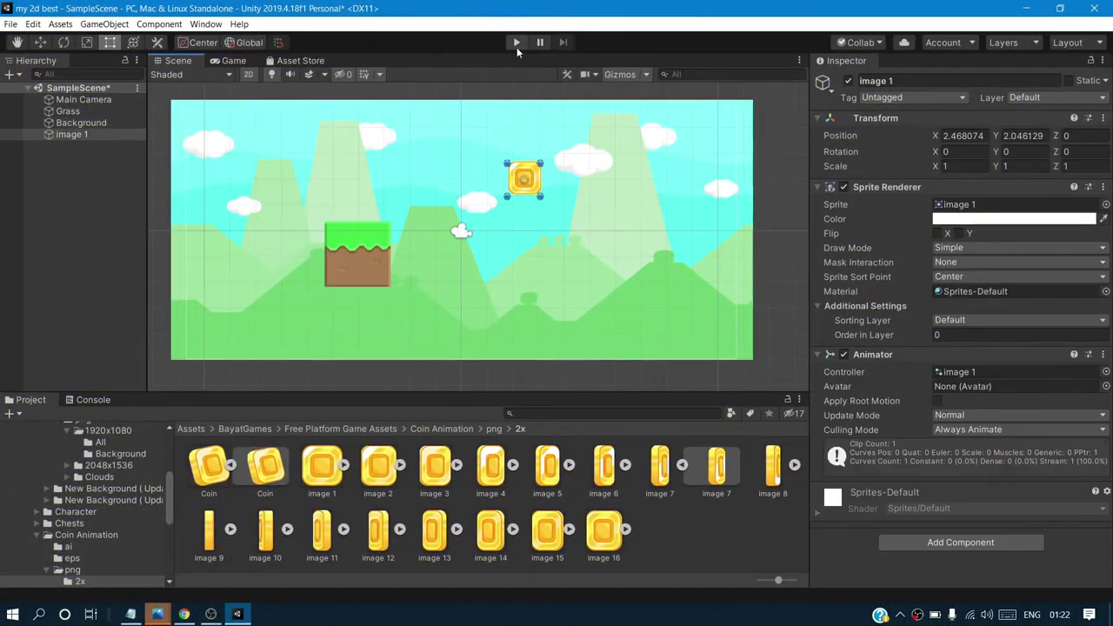
pyautogui.hotkey('ctrl', 'p')
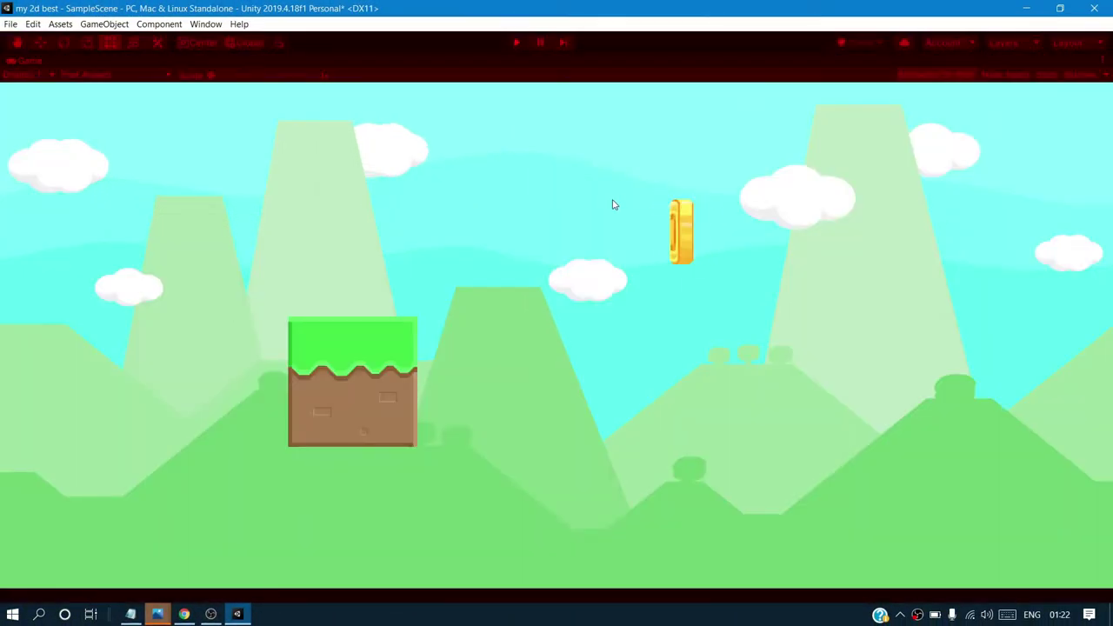
pyautogui.hotkey('ctrl', 'p')
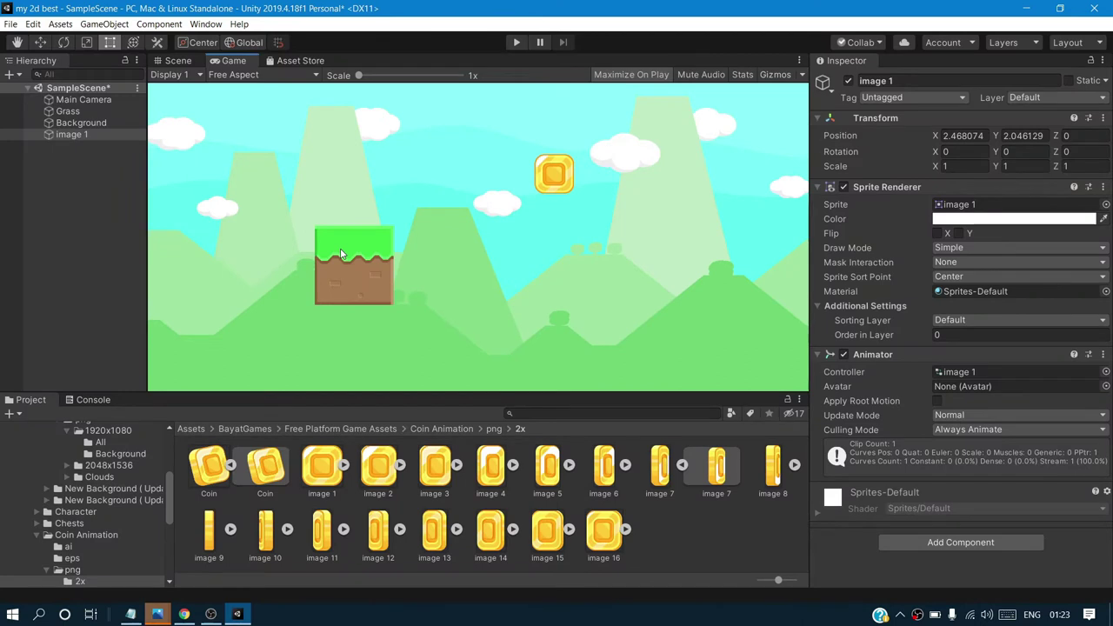
# Step: In the Scene view, move the grass block right and place the coin directly above it
pyautogui.click(178, 60)
pyautogui.moveTo(360, 257); pyautogui.dragTo(575, 255)
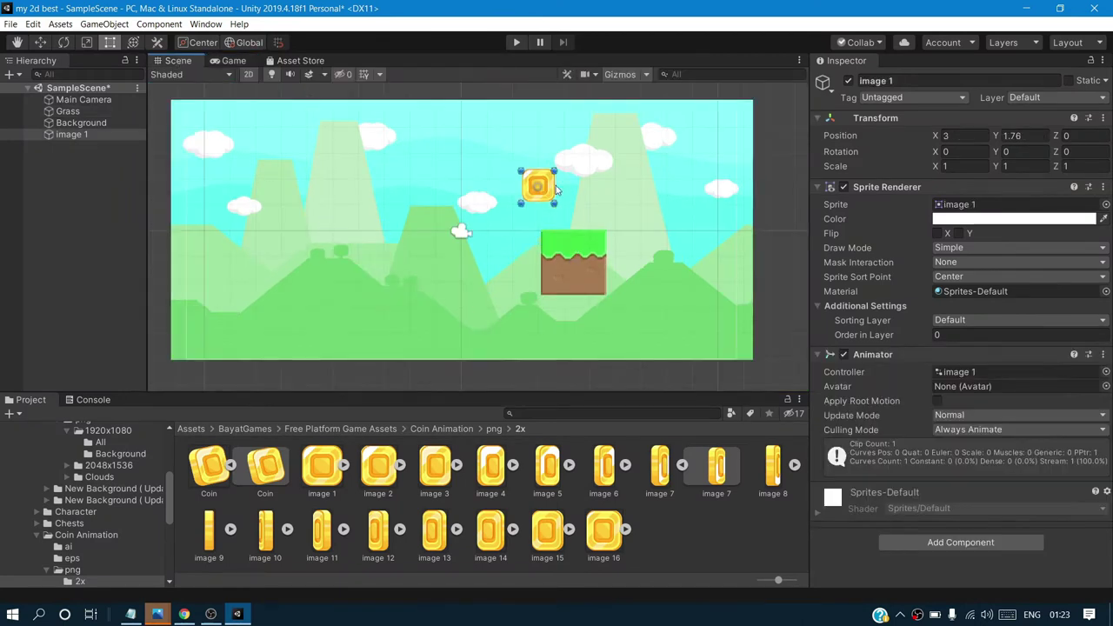
pyautogui.moveTo(542, 177); pyautogui.dragTo(585, 198)
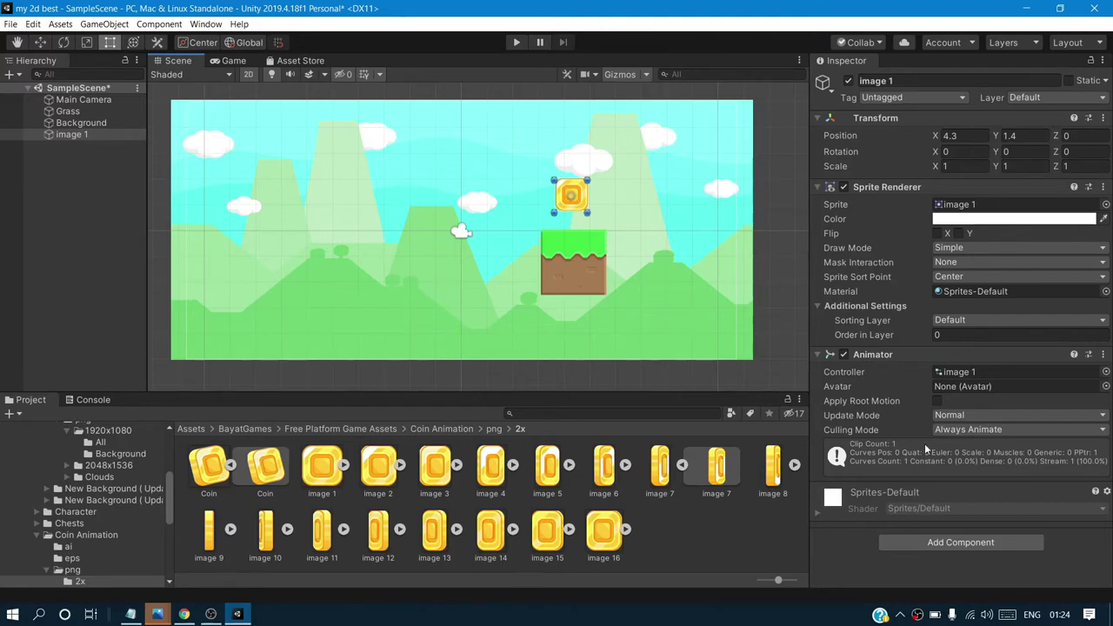
# Step: Add a Box Collider 2D component to the coin
pyautogui.click(960, 542)
pyautogui.click(920, 430)
pyautogui.press('f')
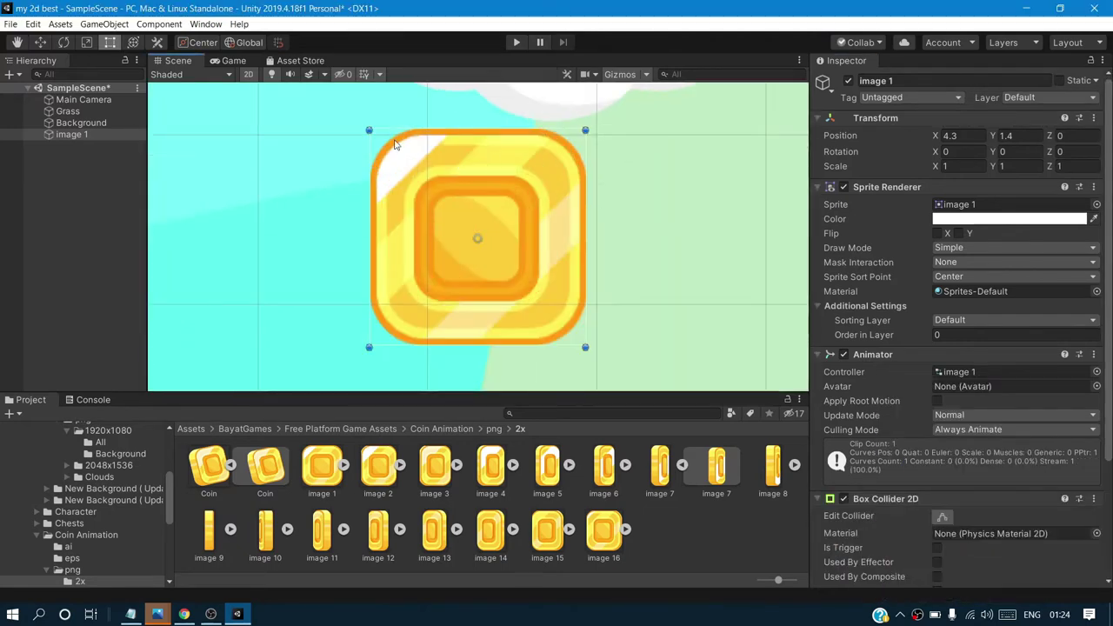
pyautogui.scroll(-5, 519, 219)
pyautogui.scroll(-3, 607, 192)
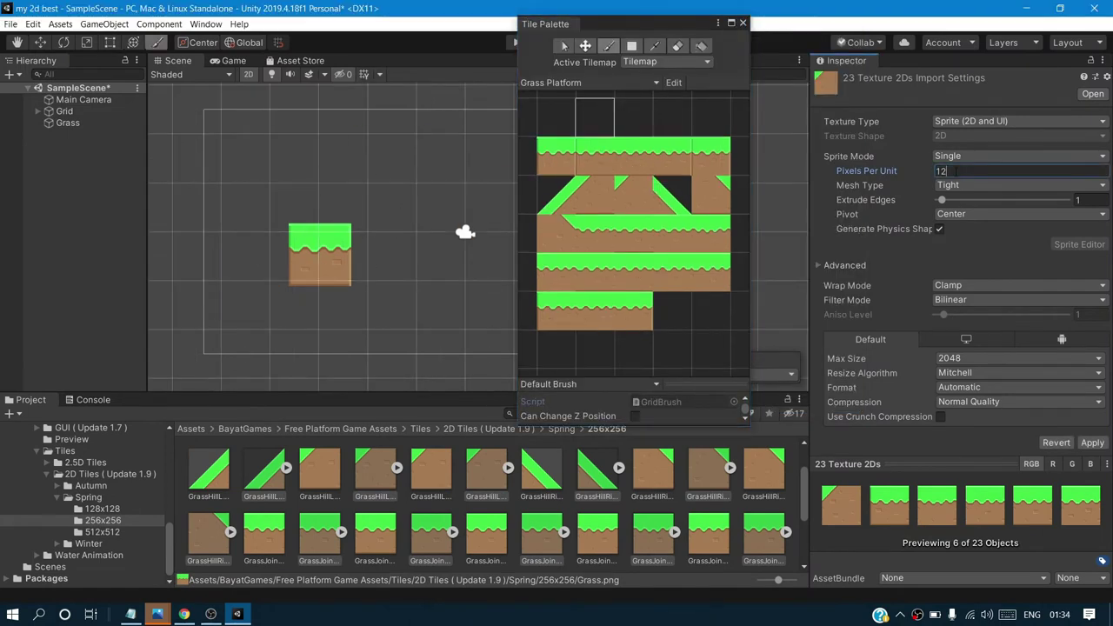
# Step: Paint single grass tiles and a dragged block of grass rows onto the tilemap, then stop painting
pyautogui.click(437, 167)
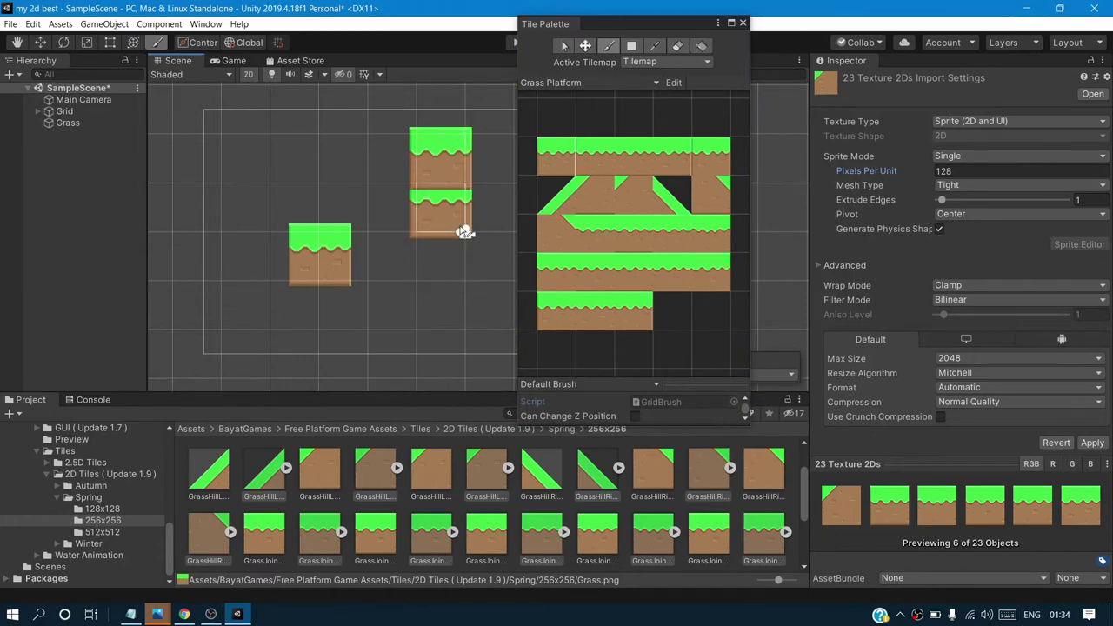
pyautogui.click(343, 209)
pyautogui.click(290, 157)
pyautogui.click(245, 255)
pyautogui.click(346, 157)
pyautogui.moveTo(435, 207)
pyautogui.mouseDown()
pyautogui.moveTo(395, 222)
pyautogui.moveTo(493, 264)
pyautogui.mouseUp()
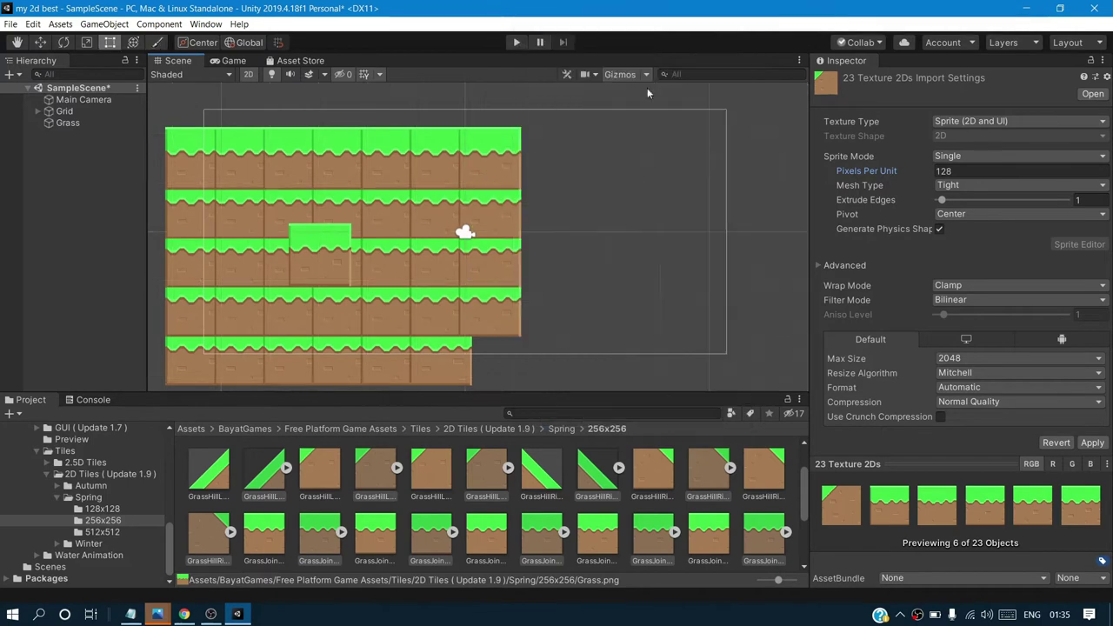
pyautogui.click(743, 22)
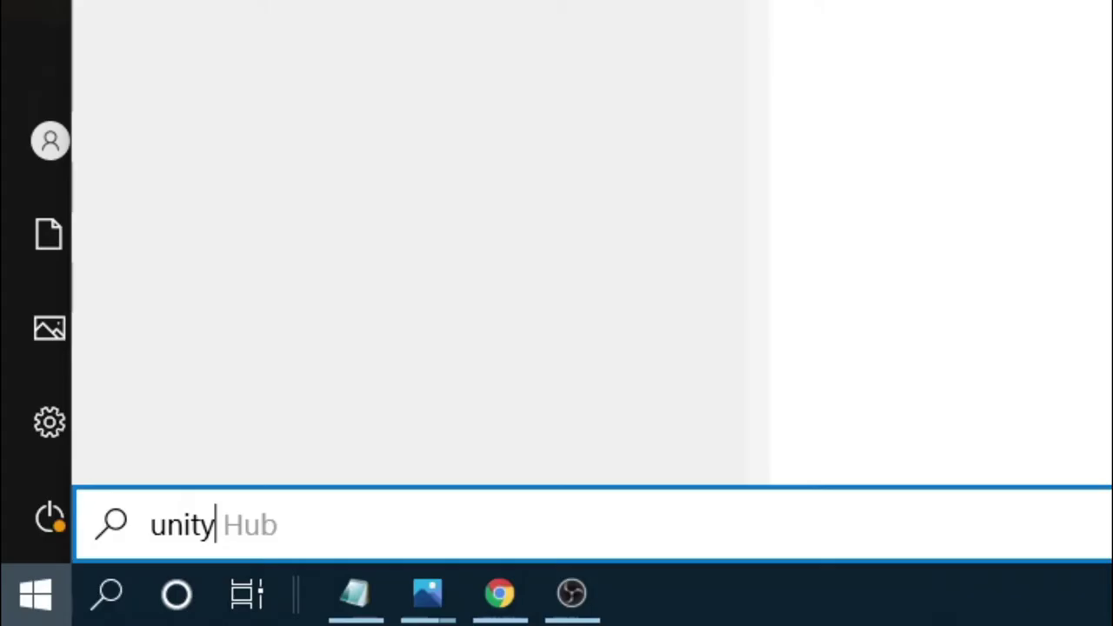
# Step: Launch Unity Hub from the Start menu search result
pyautogui.press('Return')
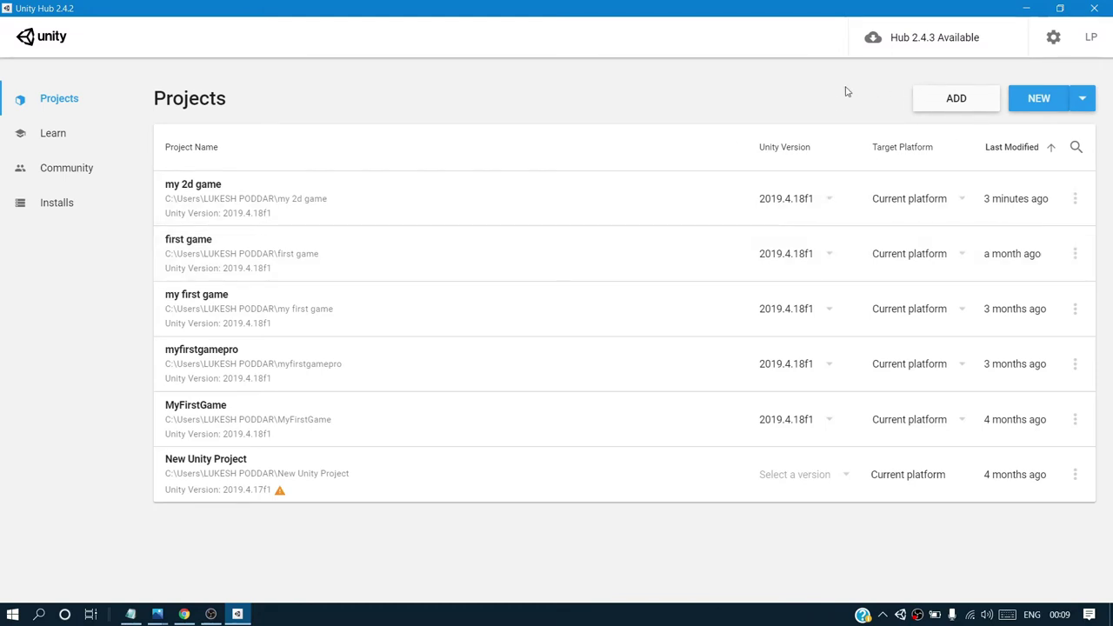
# Step: Create a new project from the 2D template named 'Example 2D'
pyautogui.click(1033, 102)
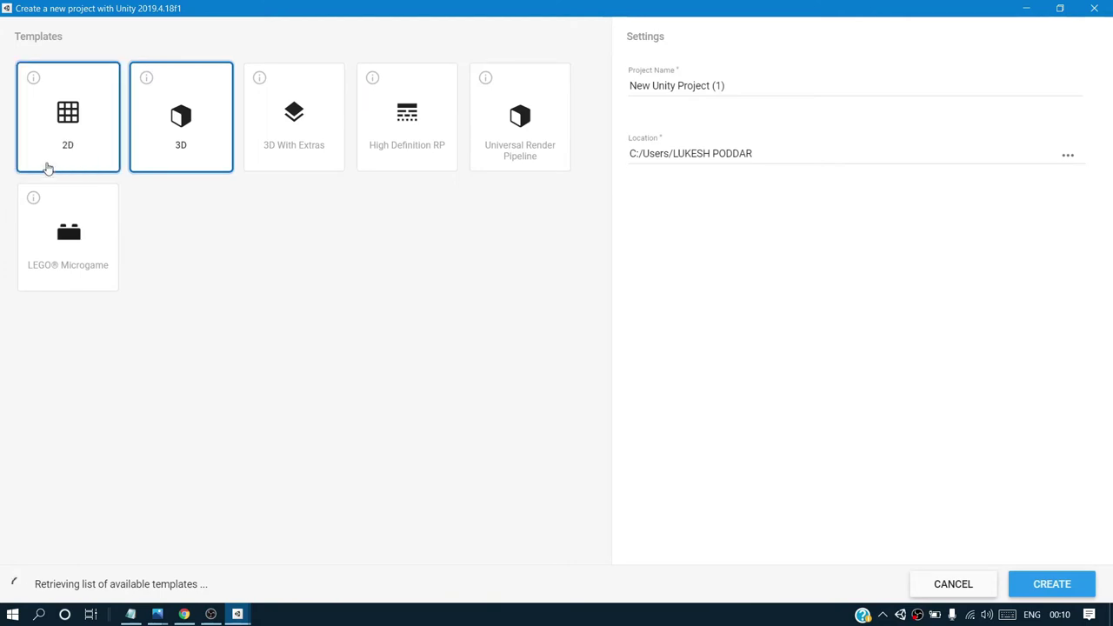
pyautogui.click(78, 124)
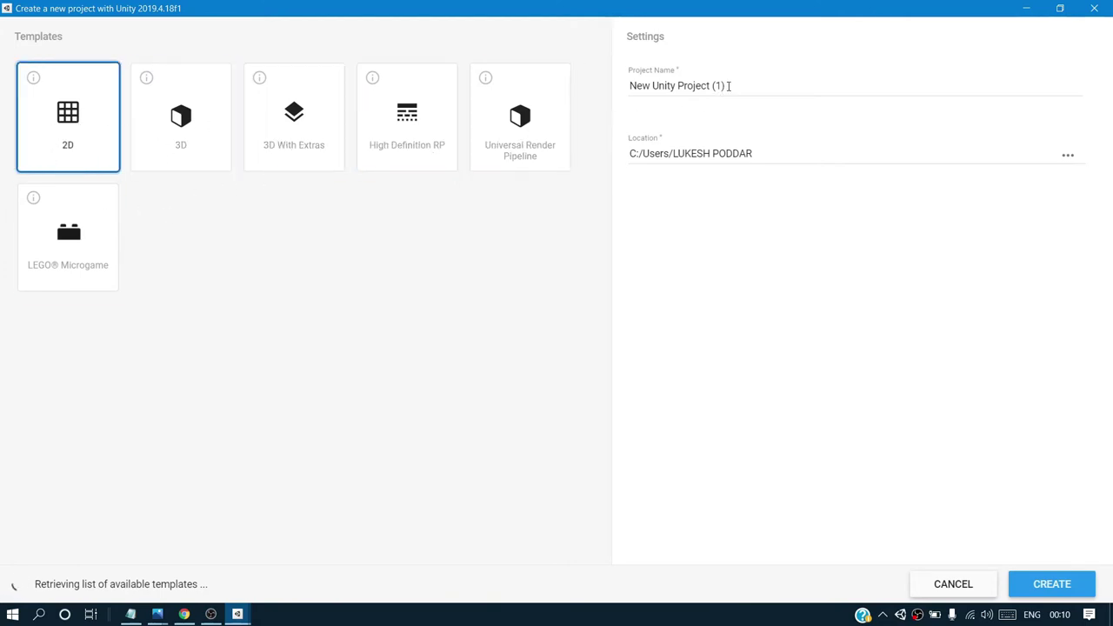
pyautogui.moveTo(729, 86); pyautogui.dragTo(599, 92)
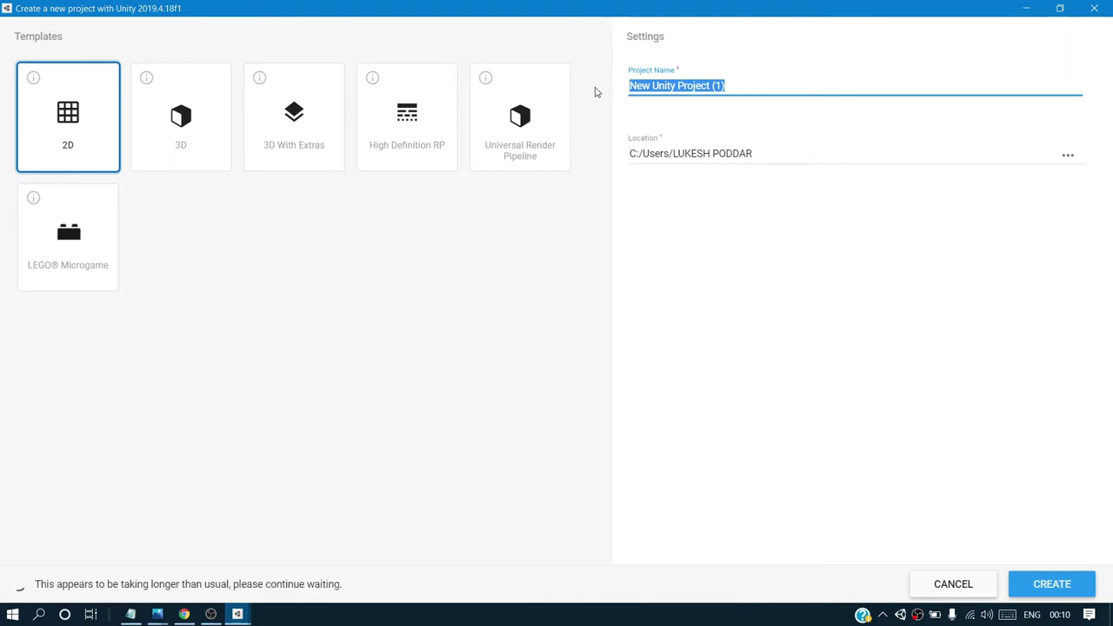
pyautogui.write('Example 2D')
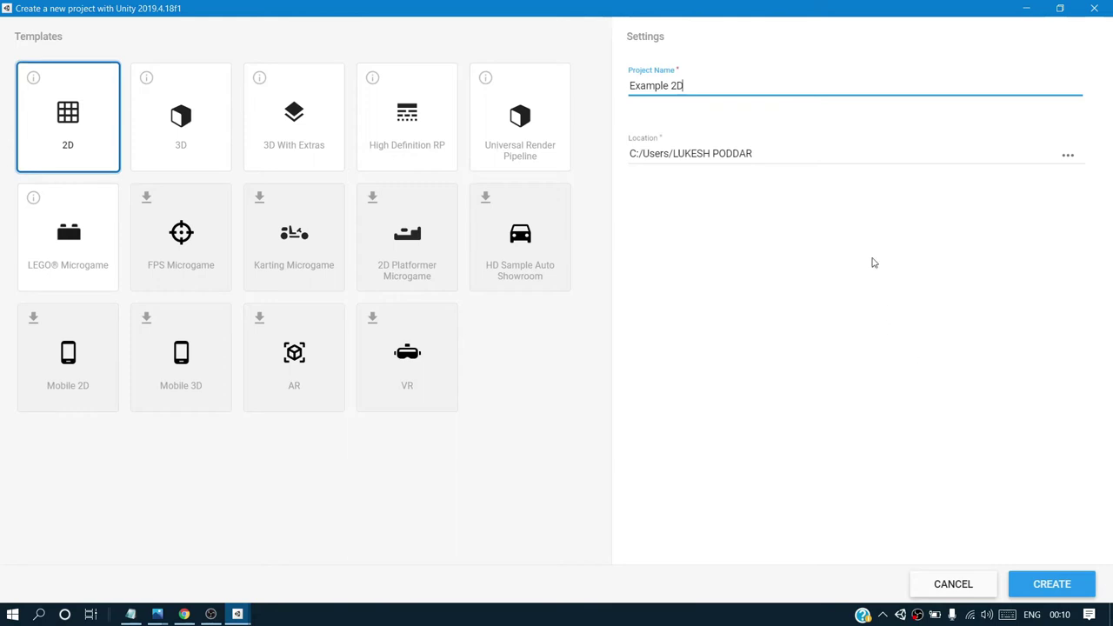
pyautogui.click(1044, 584)
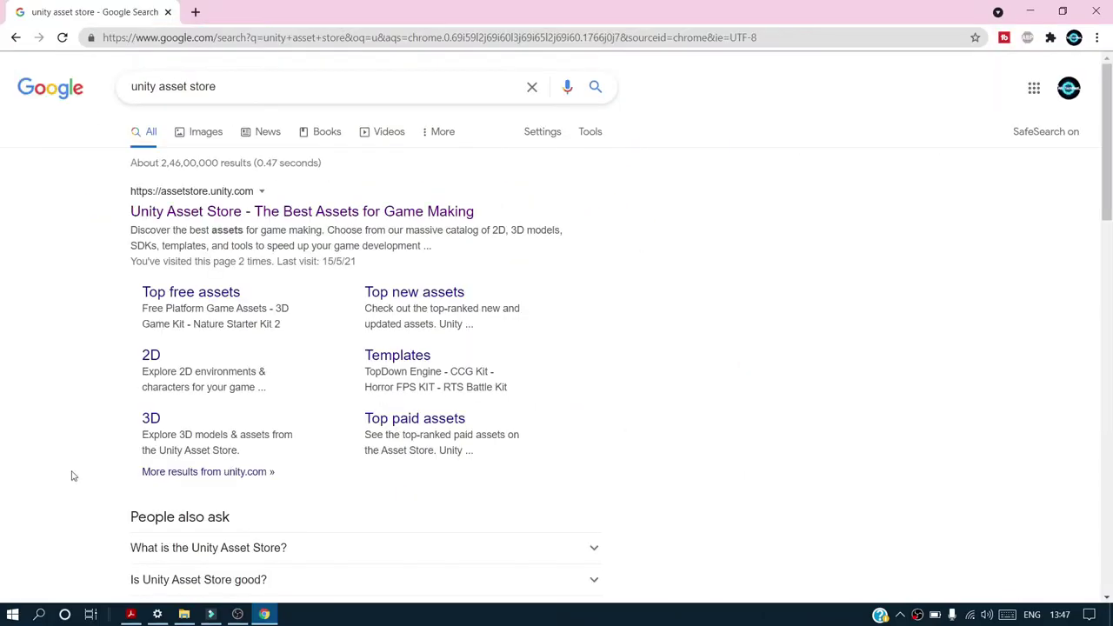
# Step: Open the Unity Asset Store, rerun the wrapped caves search, and clear its empty result
pyautogui.click(283, 213)
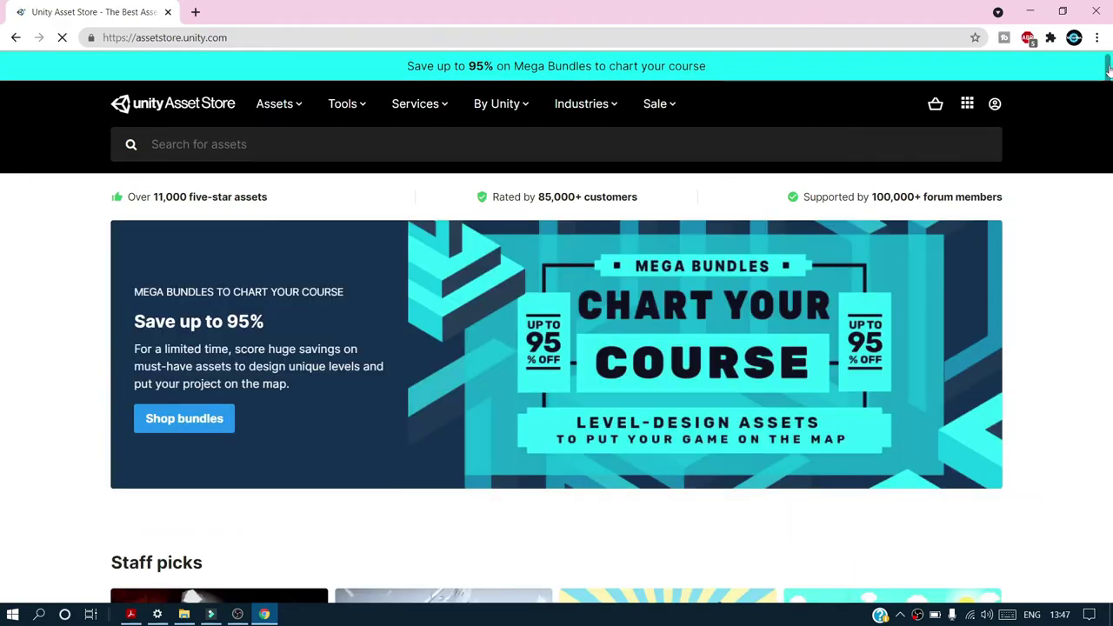
pyautogui.moveTo(1107, 83)
pyautogui.mouseDown()
pyautogui.moveTo(1109, 250)
pyautogui.moveTo(1109, 65)
pyautogui.mouseUp()
pyautogui.click(487, 144)
pyautogui.click(199, 209)
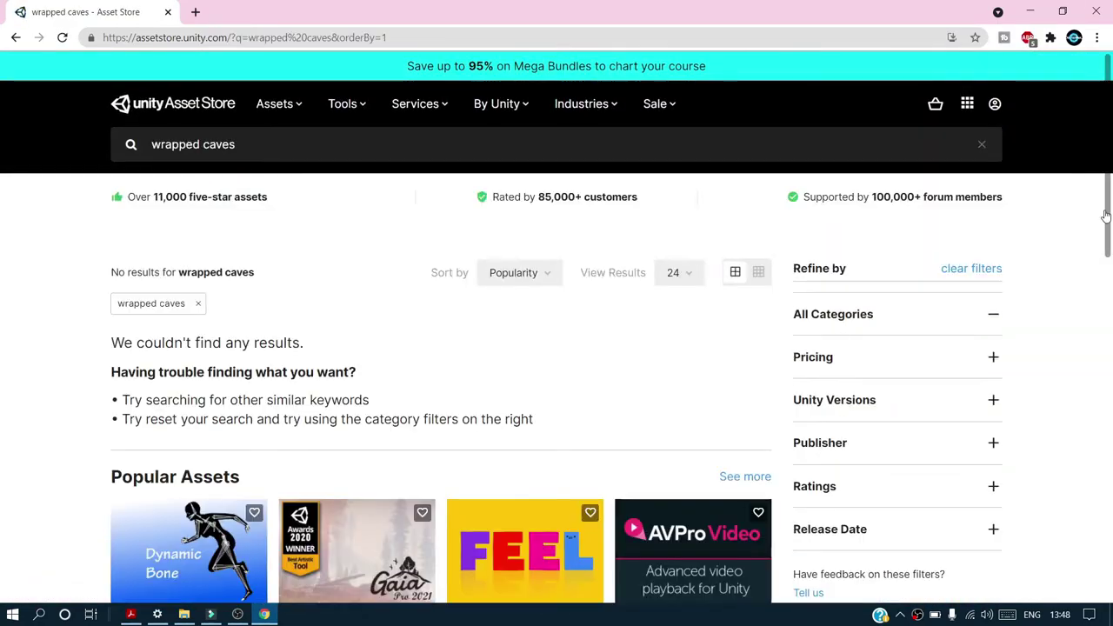
pyautogui.click(979, 143)
# Step: Open the Free Asset - 2D Handcrafted Art page, then search for fantasy medieval characters
pyautogui.click(181, 249)
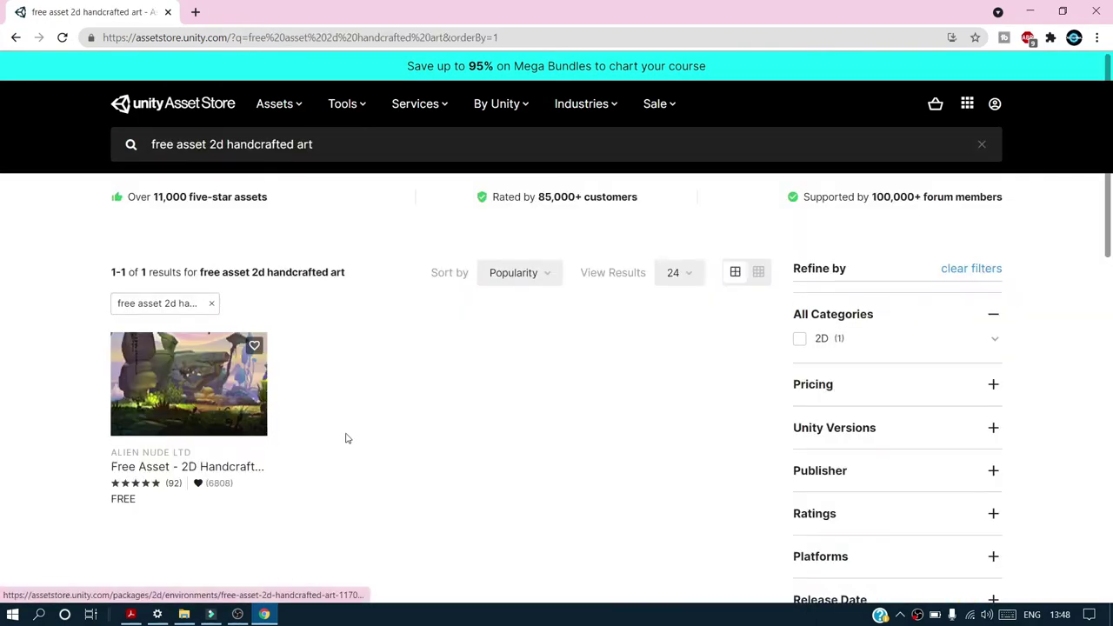
pyautogui.click(181, 385)
pyautogui.moveTo(1109, 126)
pyautogui.mouseDown()
pyautogui.moveTo(1109, 206)
pyautogui.moveTo(1109, 61)
pyautogui.mouseUp()
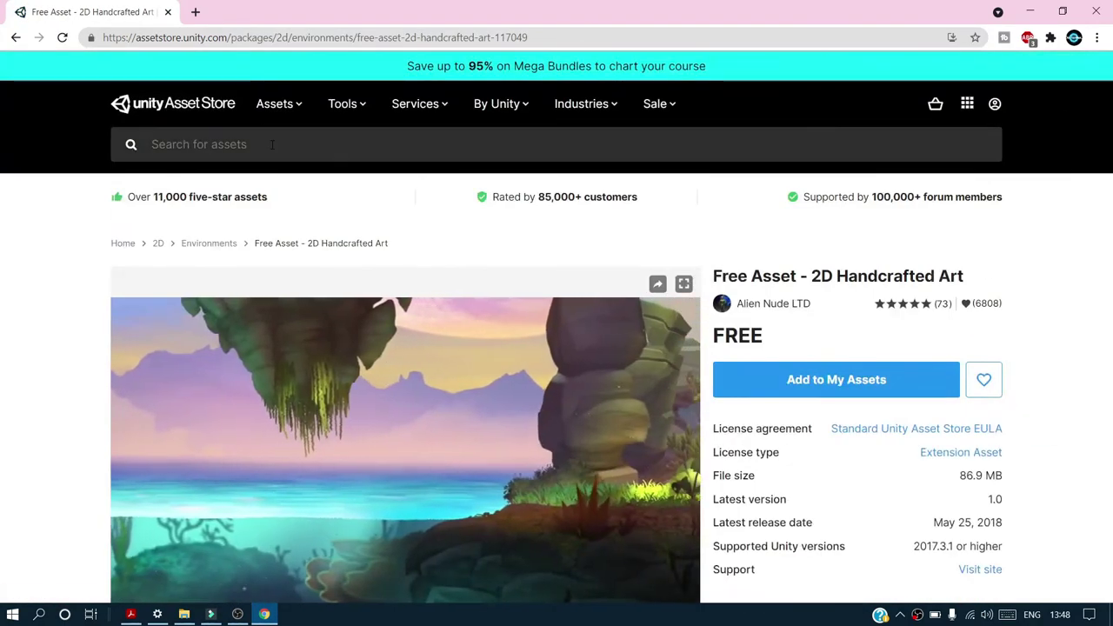
pyautogui.click(243, 145)
pyautogui.click(184, 269)
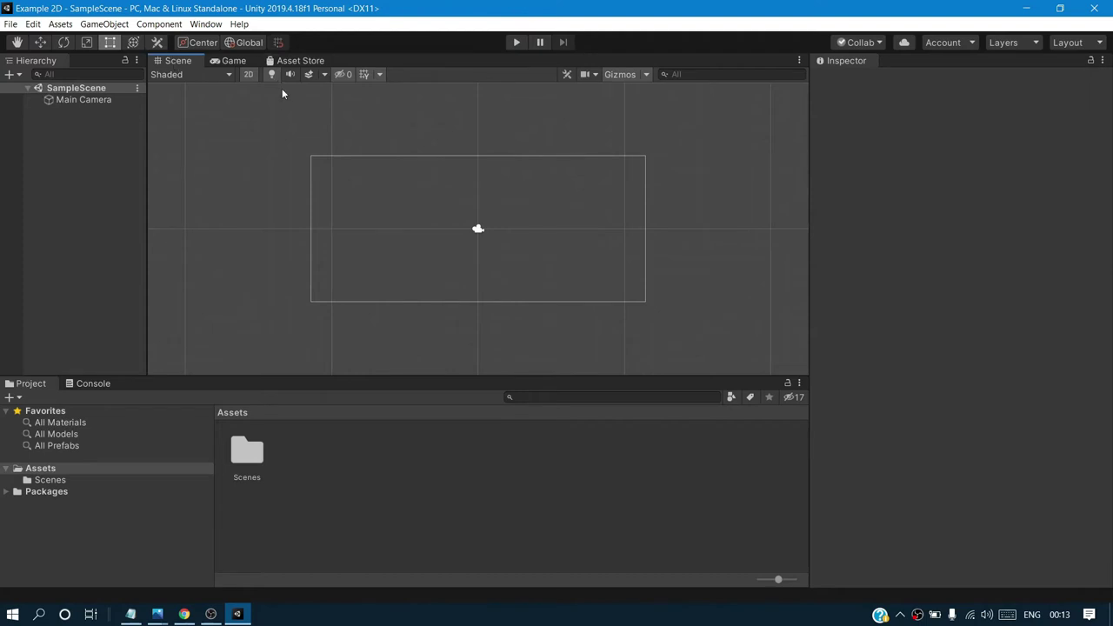
# Step: In the in-editor Asset Store, search for free platform game assets and open that package page
pyautogui.click(286, 63)
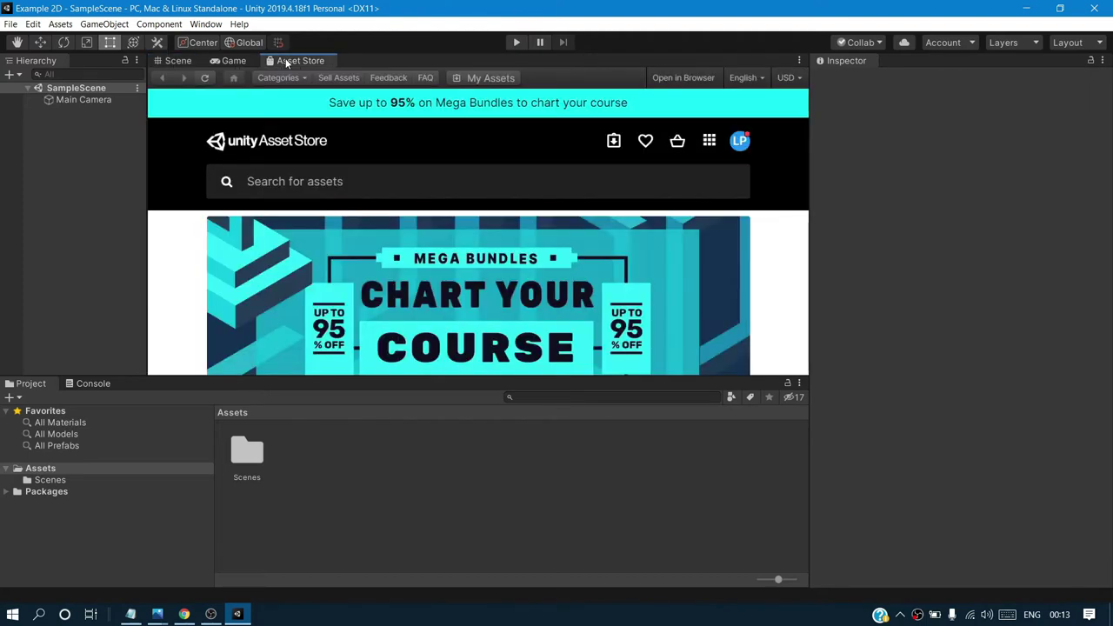
pyautogui.click(316, 181)
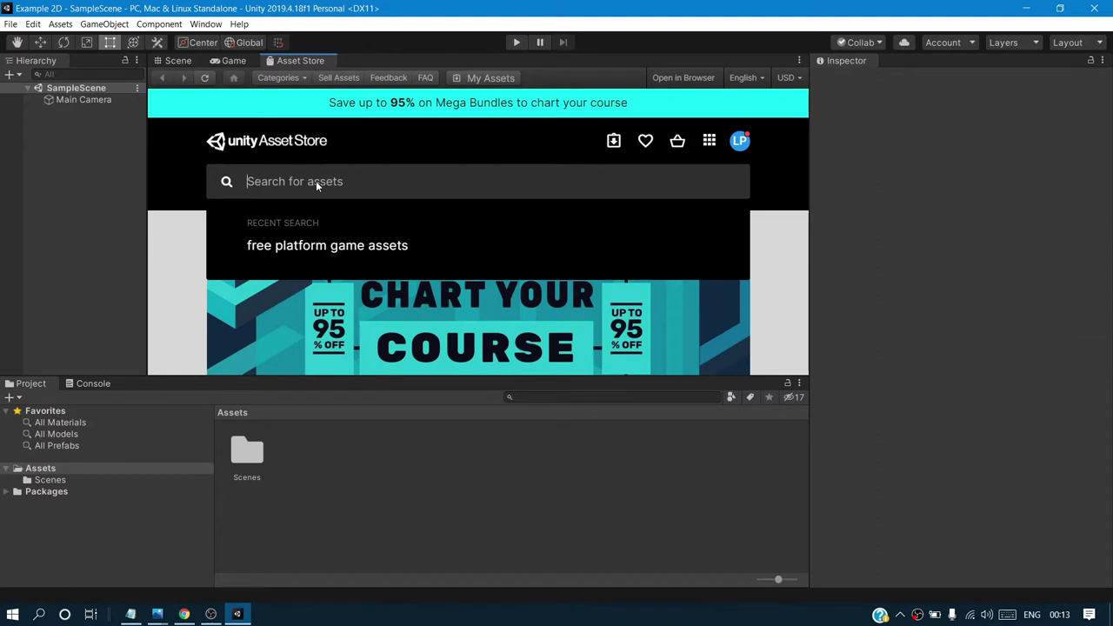
pyautogui.click(312, 247)
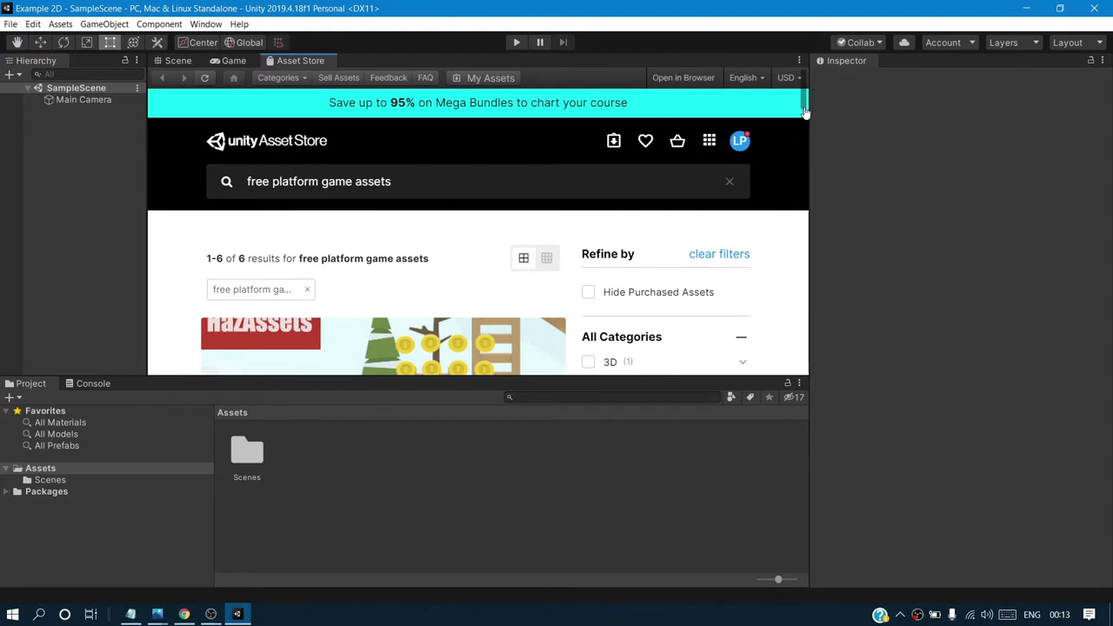
pyautogui.moveTo(804, 112); pyautogui.dragTo(804, 170)
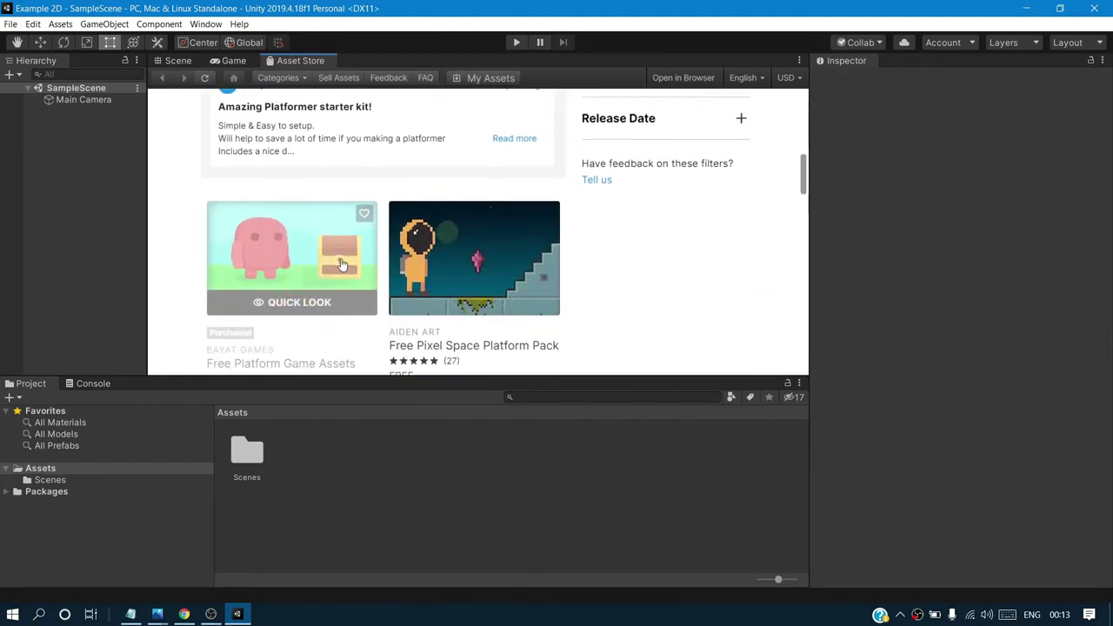
pyautogui.click(342, 264)
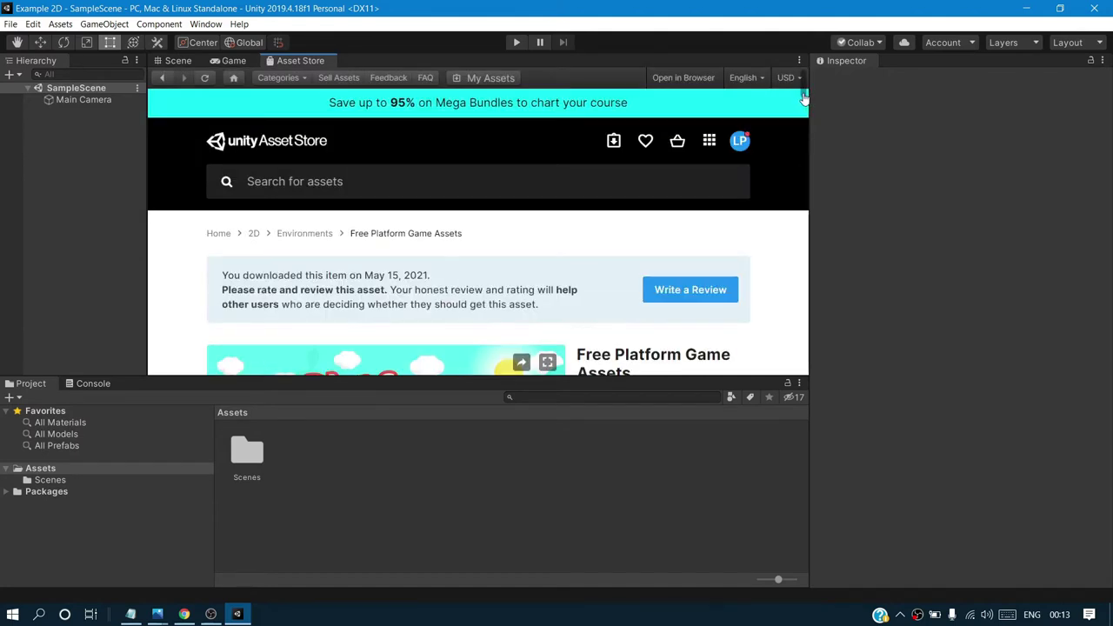
# Step: Scroll to the Free Platform Game Assets header and import the package
pyautogui.moveTo(804, 98)
pyautogui.mouseDown()
pyautogui.moveTo(804, 131)
pyautogui.moveTo(691, 136)
pyautogui.mouseUp()
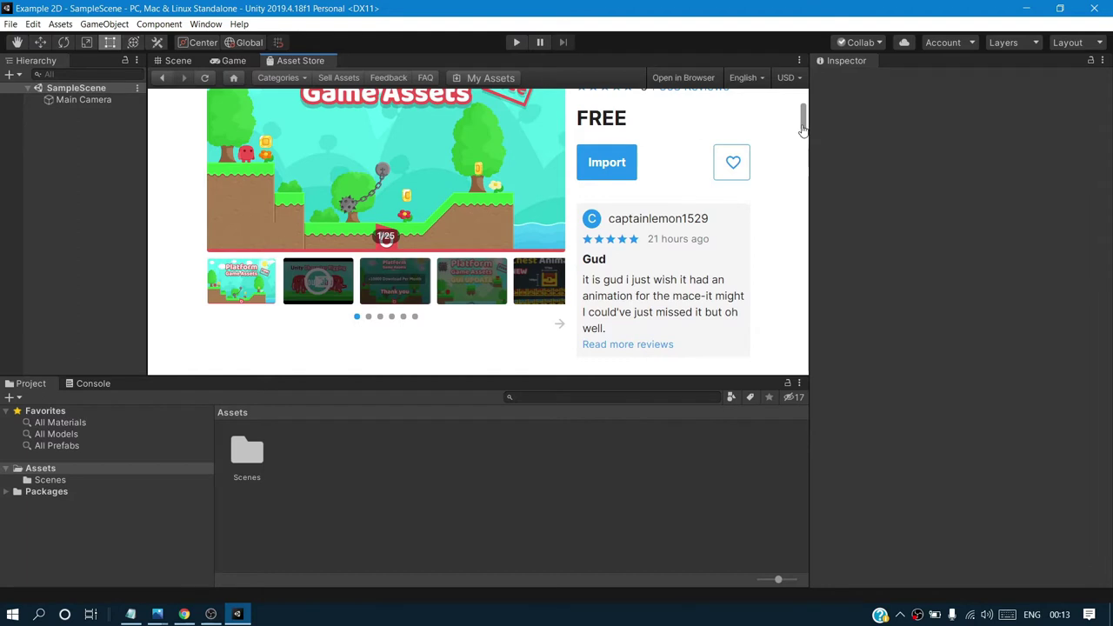
pyautogui.moveTo(804, 129); pyautogui.dragTo(804, 119)
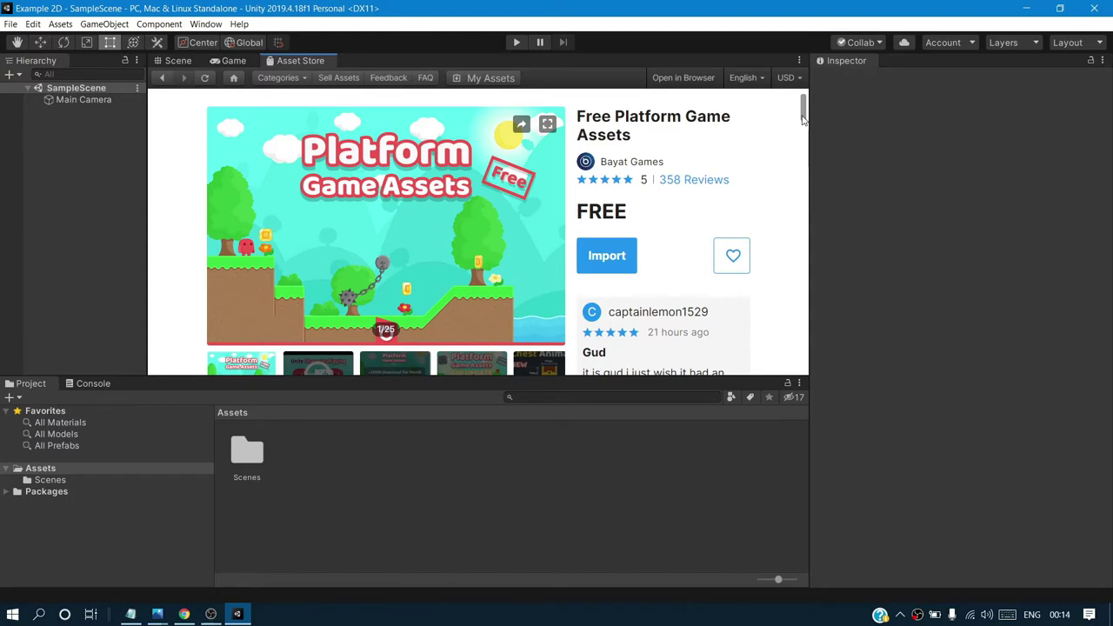
pyautogui.moveTo(804, 119)
pyautogui.mouseDown()
pyautogui.moveTo(804, 105)
pyautogui.moveTo(795, 124)
pyautogui.moveTo(795, 113)
pyautogui.mouseUp()
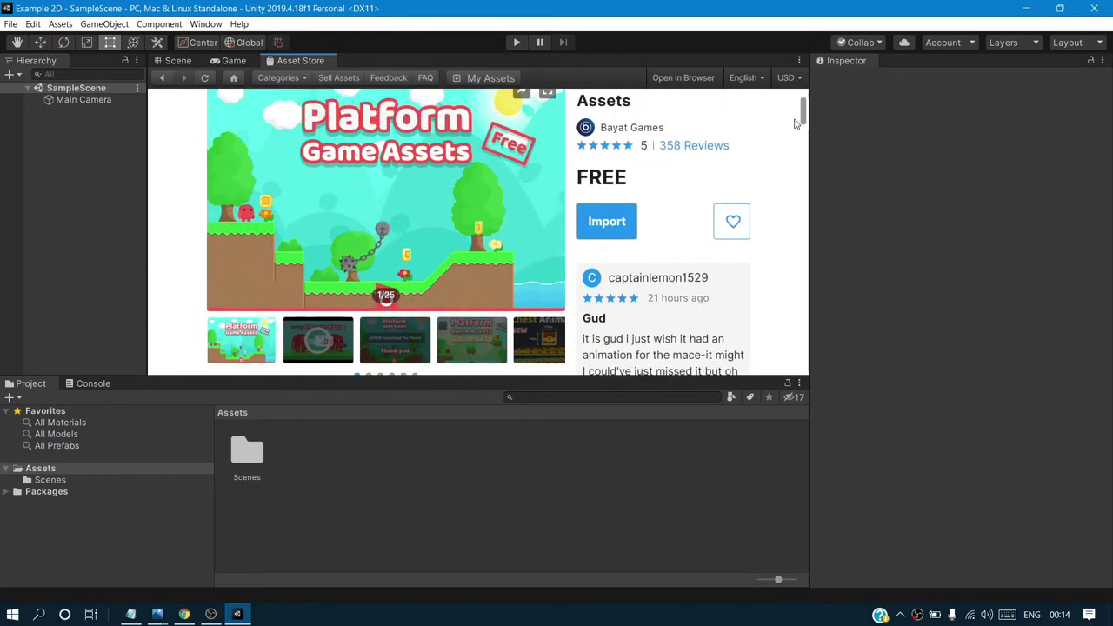
pyautogui.click(592, 221)
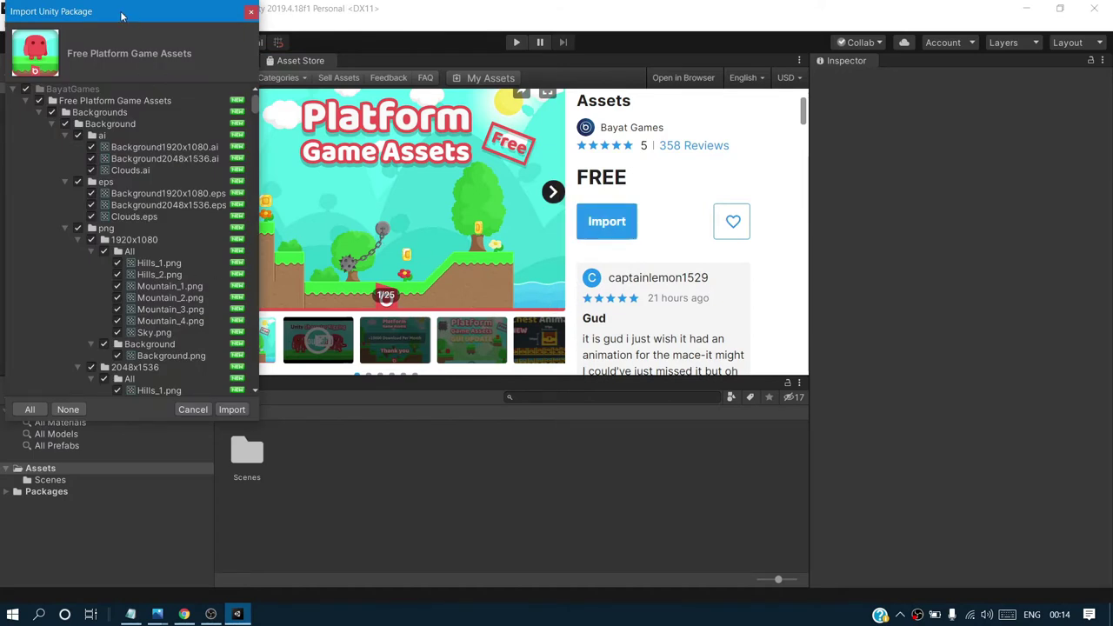
# Step: Import the Free Platform Game Assets package with every file left checked
pyautogui.moveTo(120, 10); pyautogui.dragTo(493, 67)
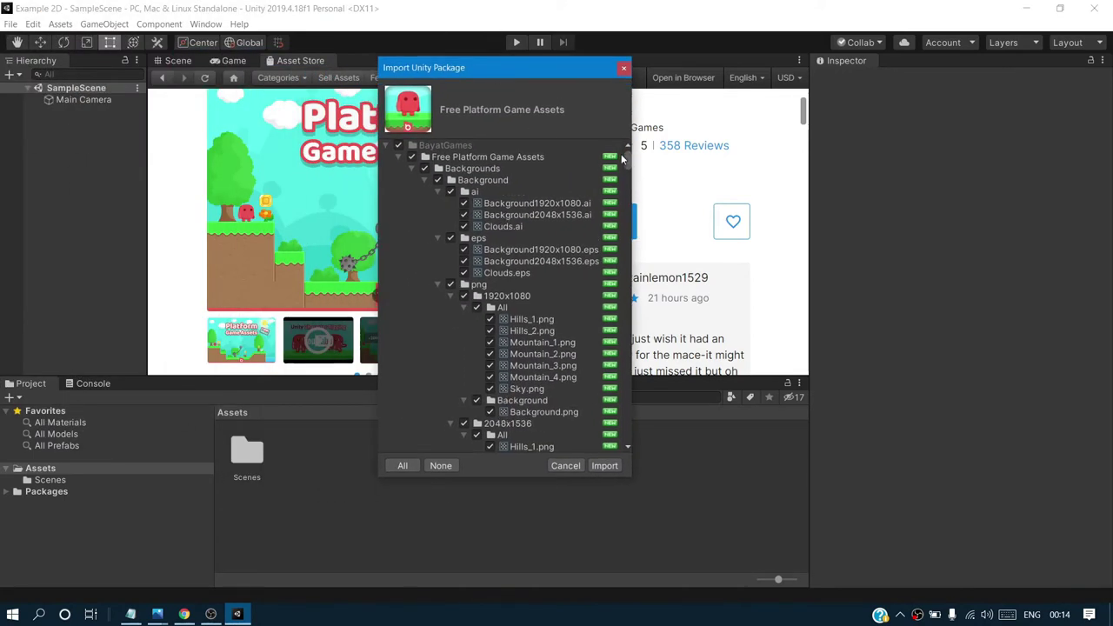
pyautogui.moveTo(626, 162)
pyautogui.mouseDown()
pyautogui.moveTo(628, 173)
pyautogui.moveTo(630, 140)
pyautogui.mouseUp()
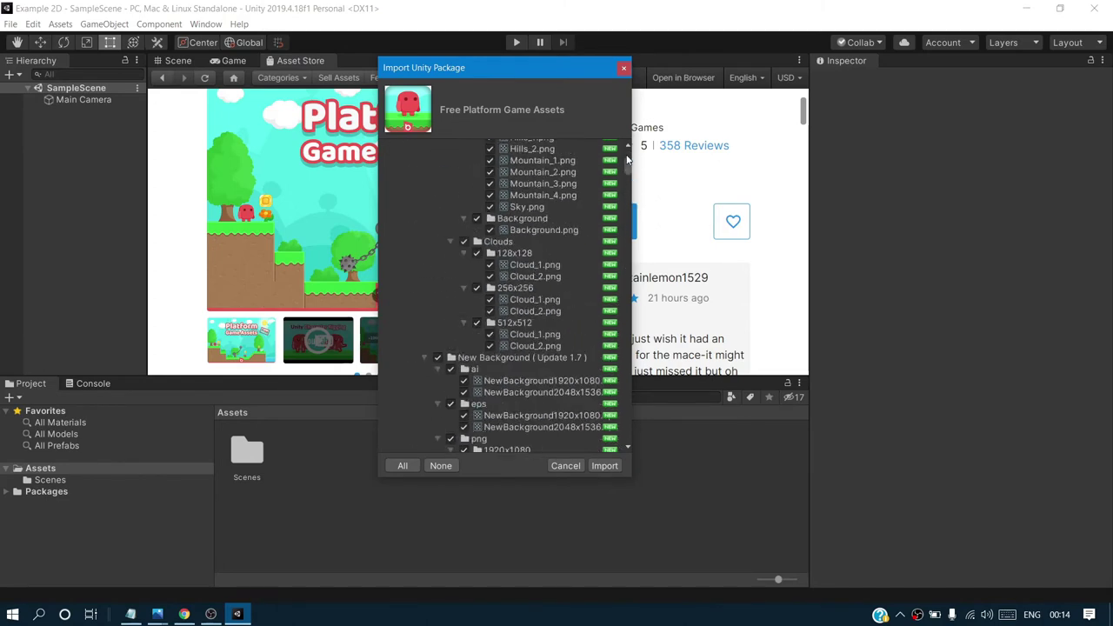
pyautogui.click(607, 466)
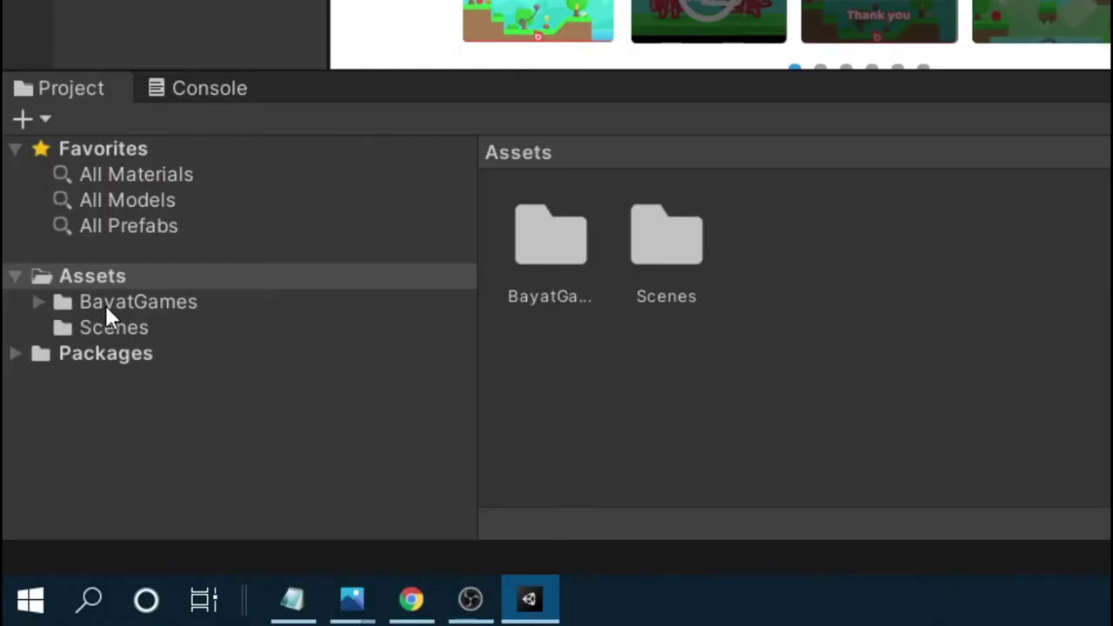
# Step: Expand BayatGames > Free Platform Game Assets in the Project window and open the Demo folder
pyautogui.click(105, 306)
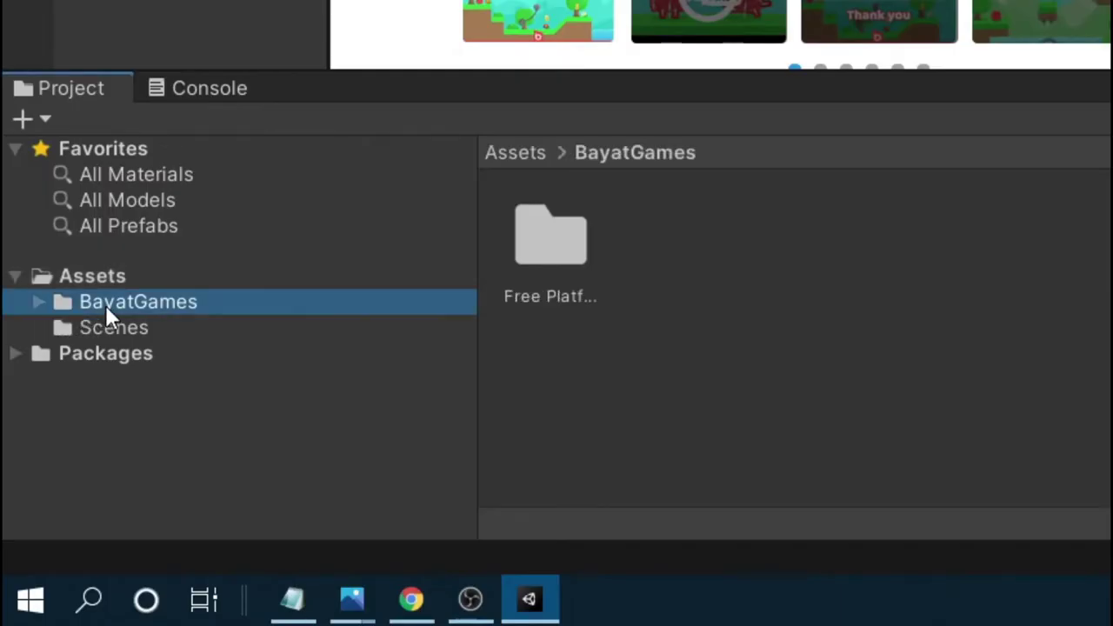
pyautogui.click(33, 304)
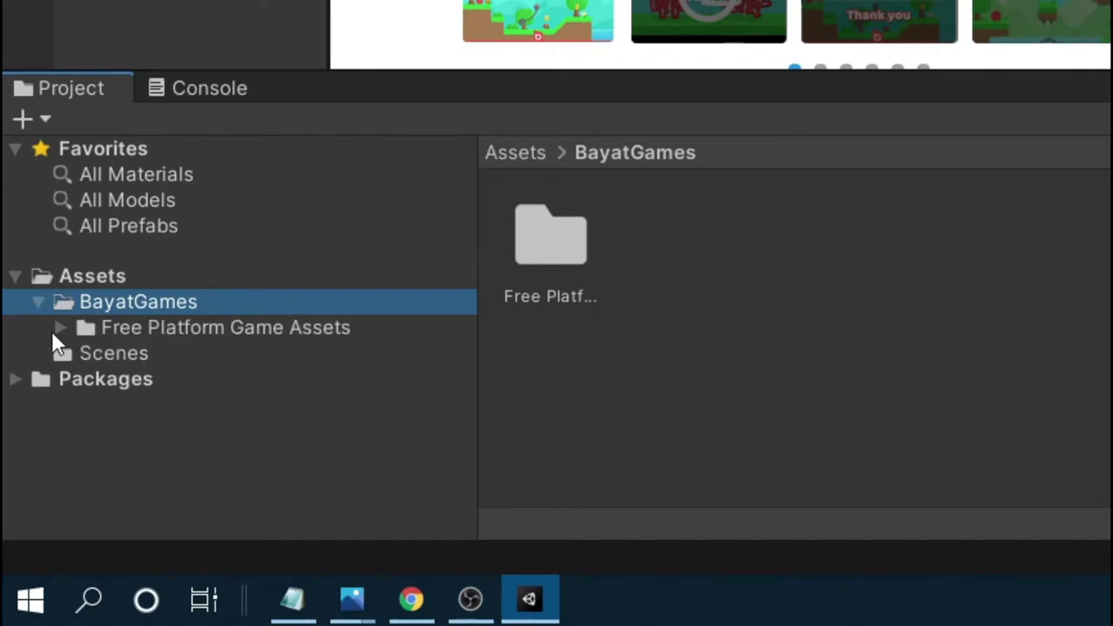
pyautogui.click(51, 329)
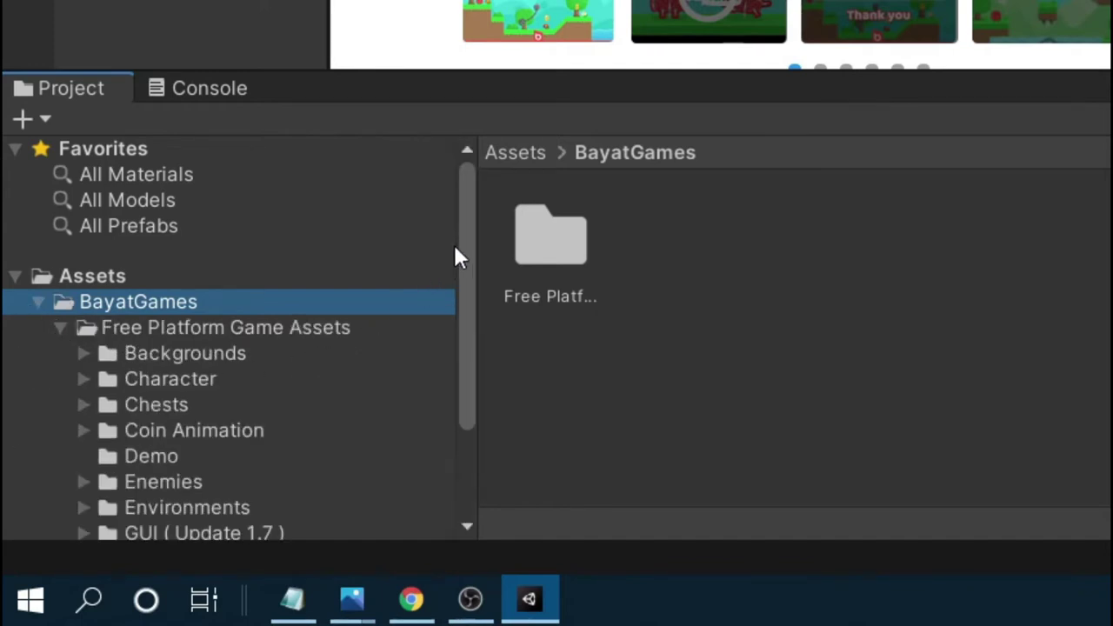
pyautogui.moveTo(461, 249); pyautogui.dragTo(462, 346)
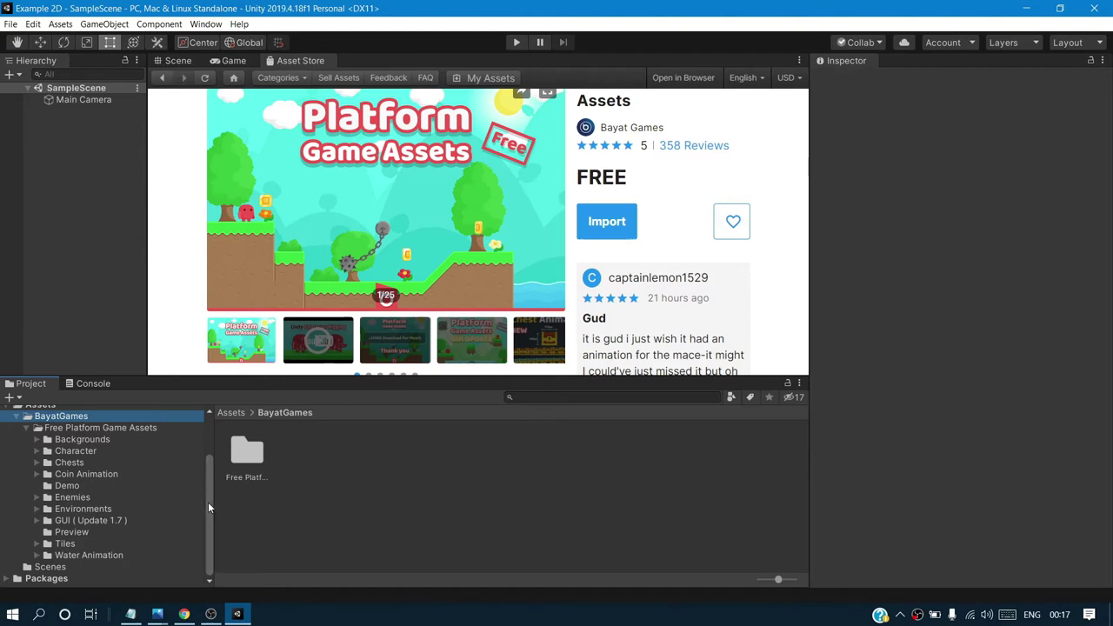
pyautogui.scroll(2, 208, 502)
pyautogui.scroll(2, 207, 502)
pyautogui.scroll(-2, 439, 311)
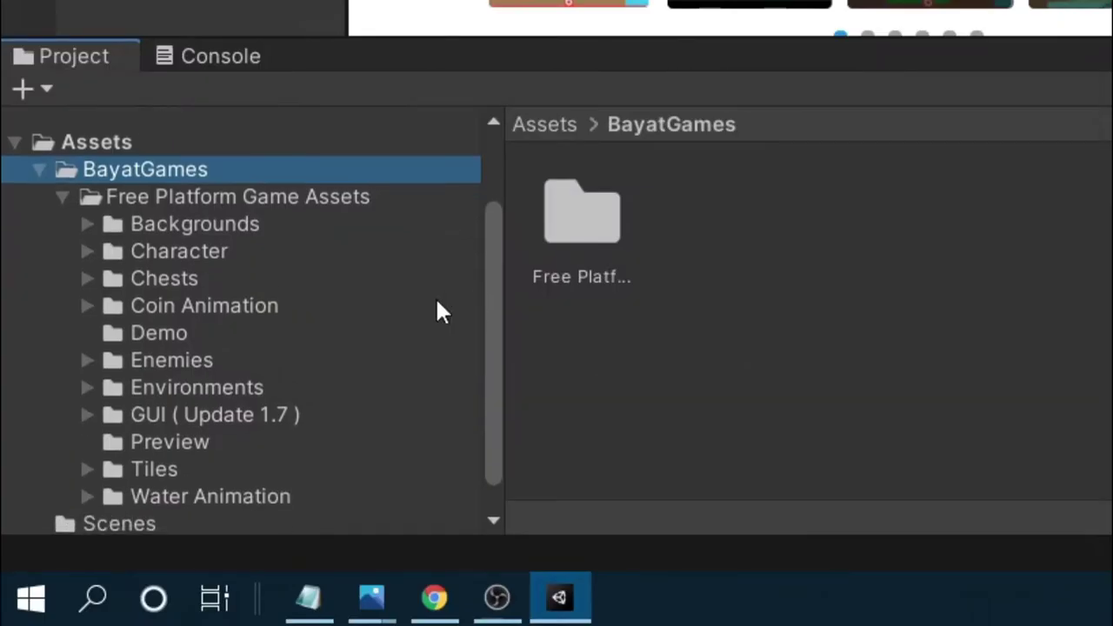
pyautogui.click(160, 332)
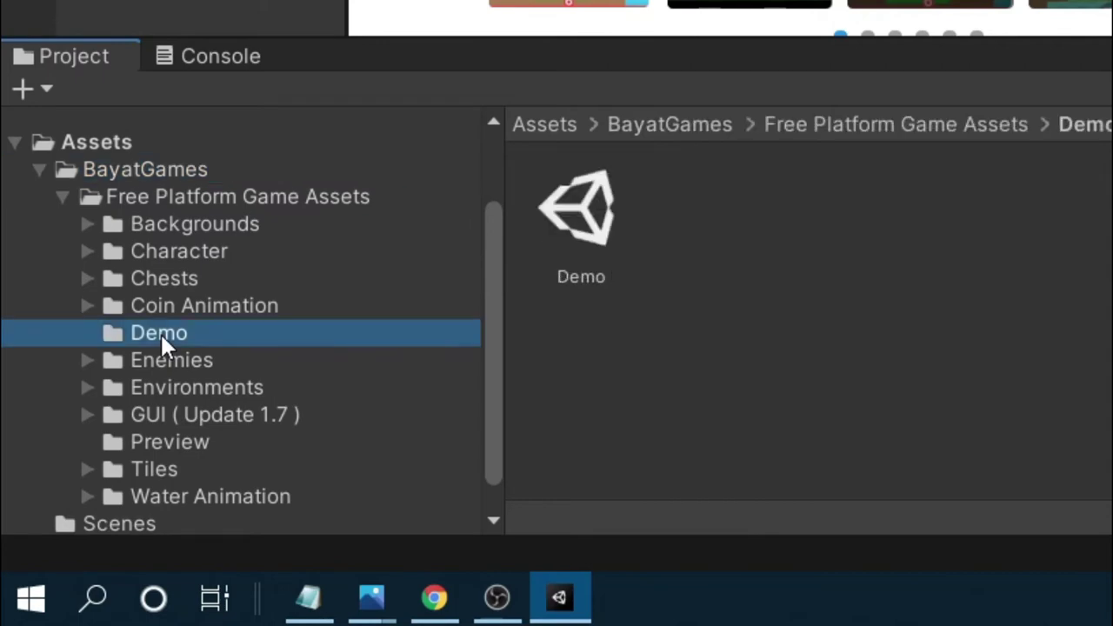
# Step: Switch to the Scene view, load the Demo scene, and zoom in on the level
pyautogui.click(160, 333)
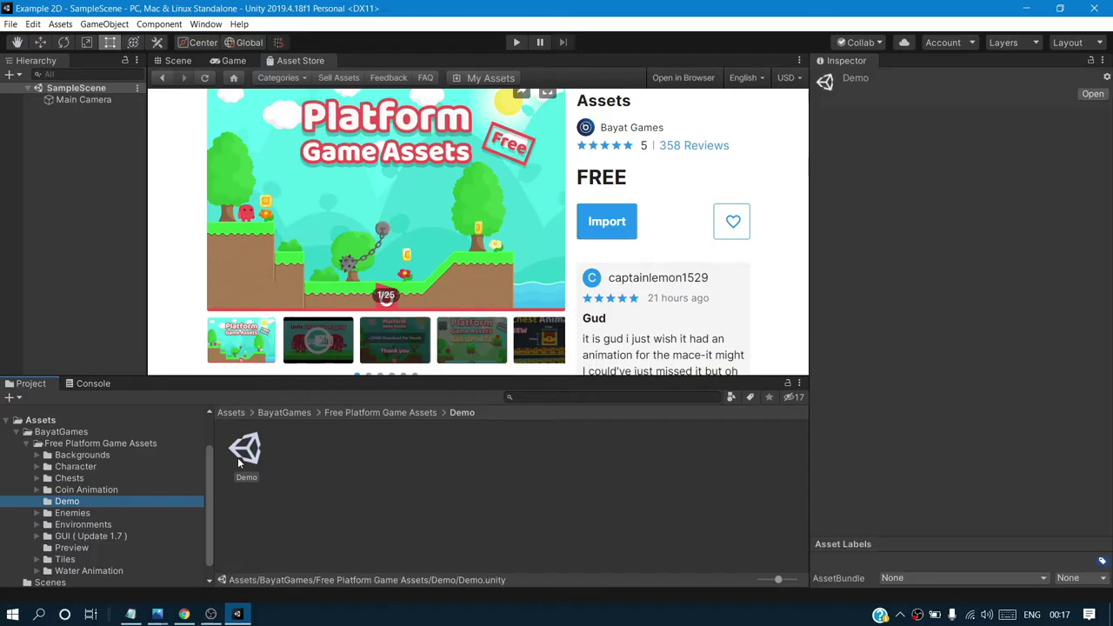
pyautogui.press('Escape')
pyautogui.click(177, 60)
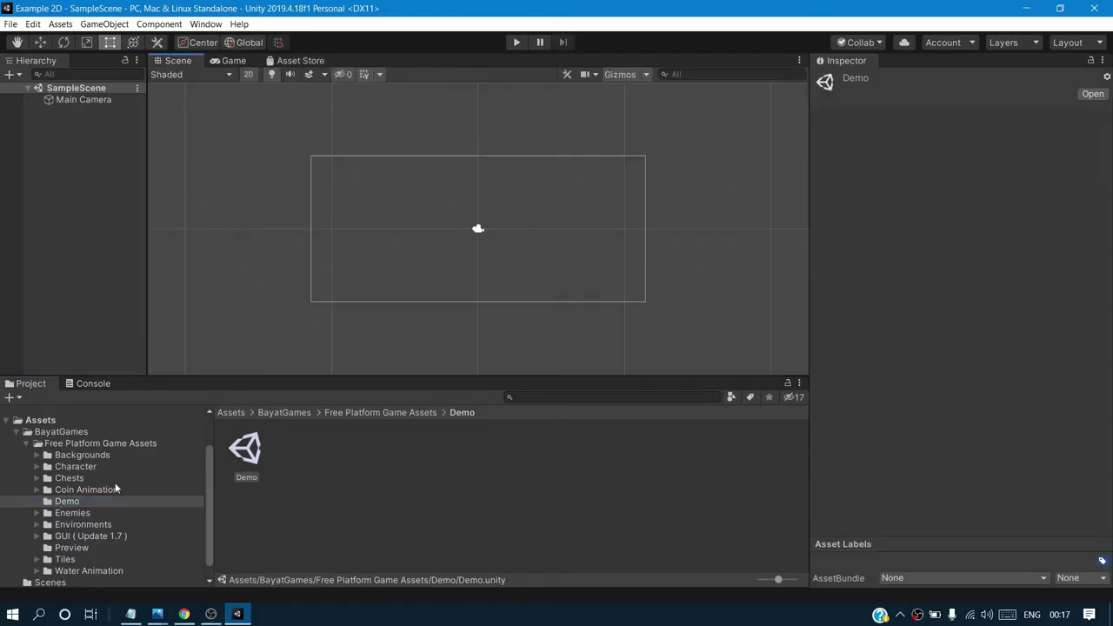
pyautogui.doubleClick(246, 450)
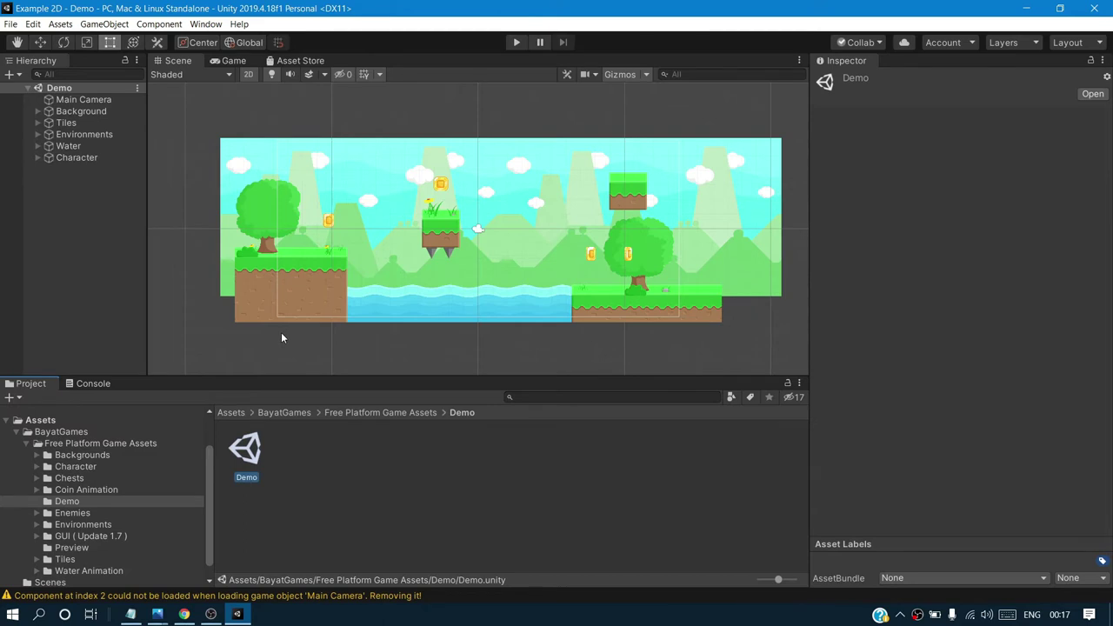
pyautogui.scroll(2, 281, 338)
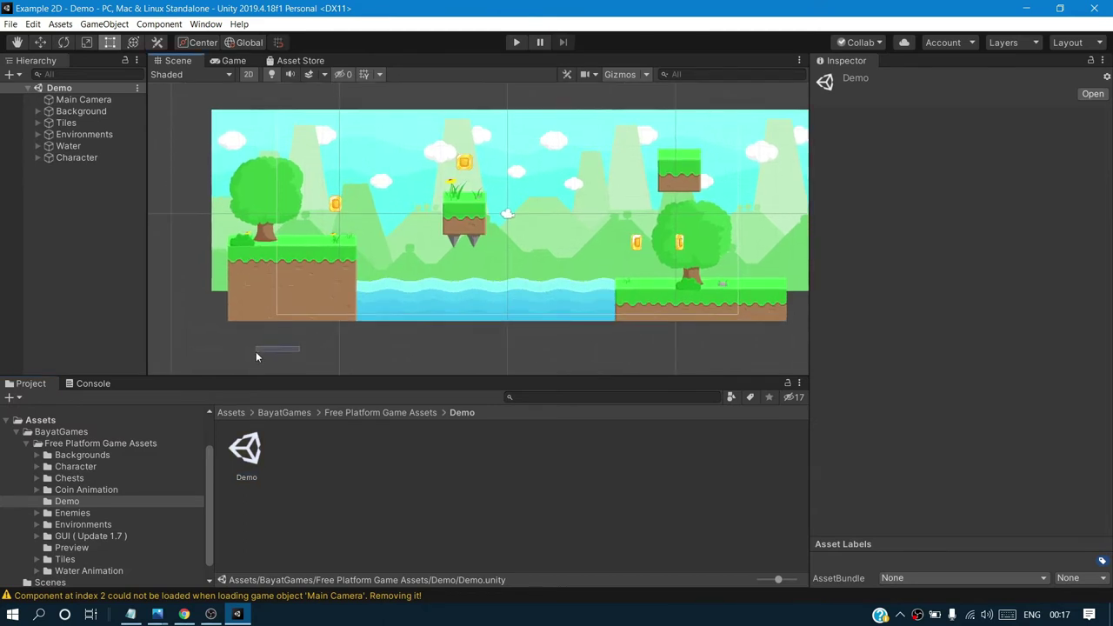
pyautogui.moveTo(255, 351); pyautogui.dragTo(244, 351)
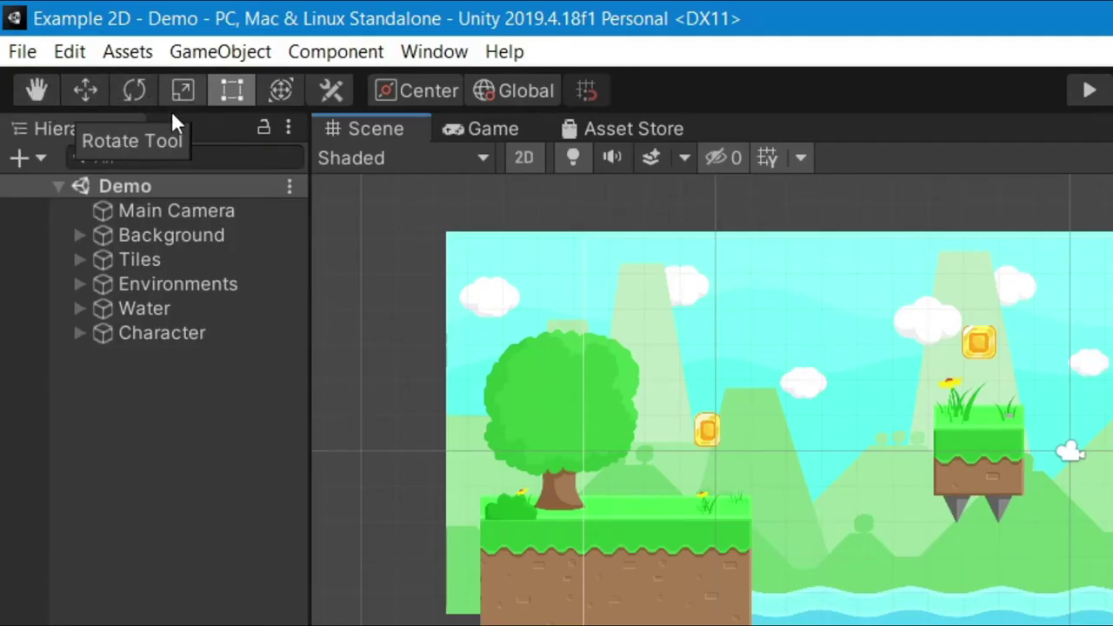
# Step: With the Rect tool, resize and widen the Grass platform, then tilt it slightly
pyautogui.click(220, 89)
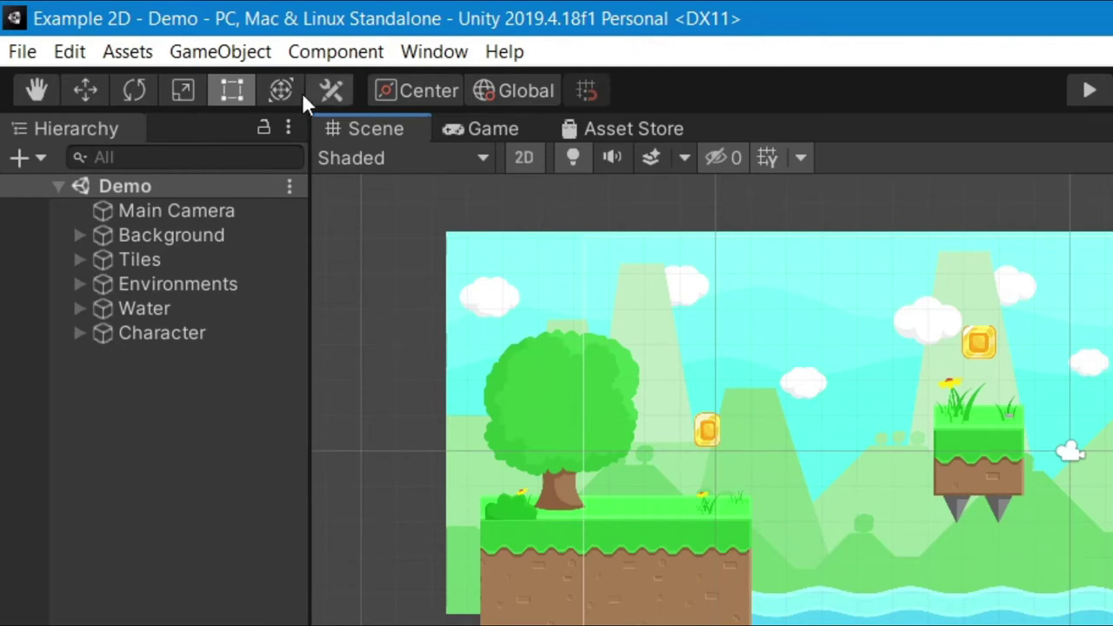
pyautogui.click(79, 259)
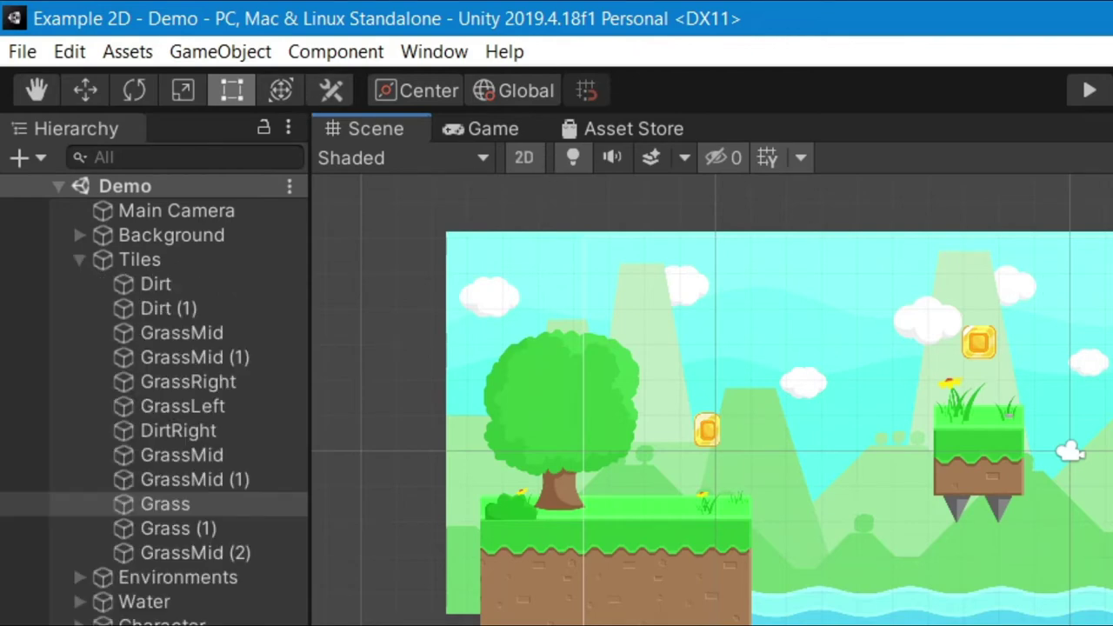
pyautogui.click(79, 235)
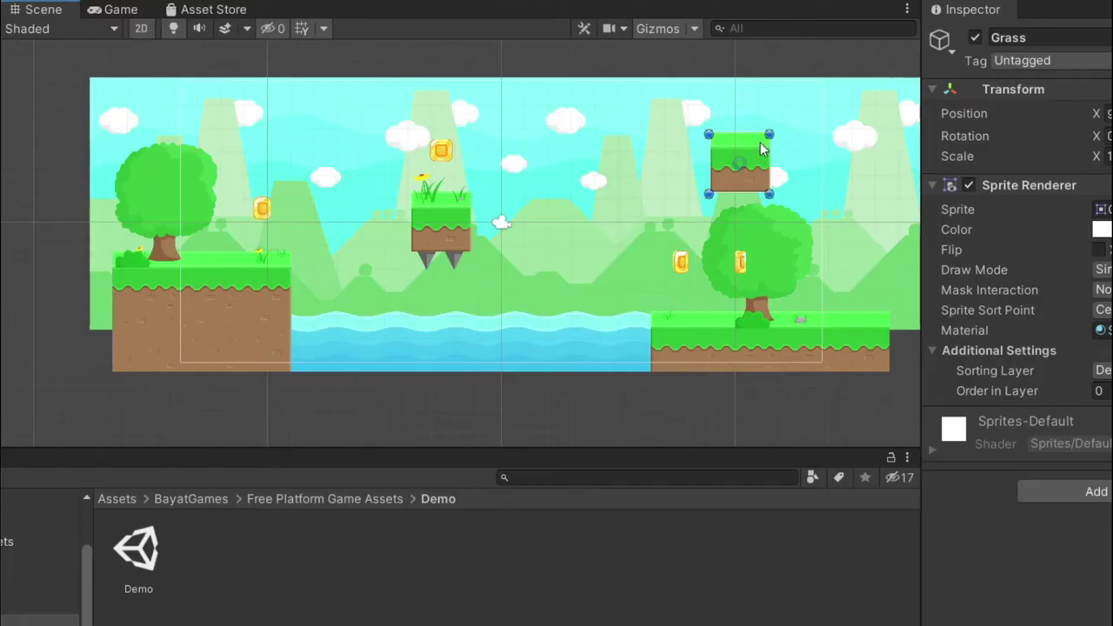
pyautogui.moveTo(769, 194)
pyautogui.mouseDown()
pyautogui.moveTo(860, 256)
pyautogui.moveTo(771, 211)
pyautogui.mouseUp()
pyautogui.moveTo(717, 185)
pyautogui.mouseDown()
pyautogui.moveTo(479, 324)
pyautogui.moveTo(587, 198)
pyautogui.mouseUp()
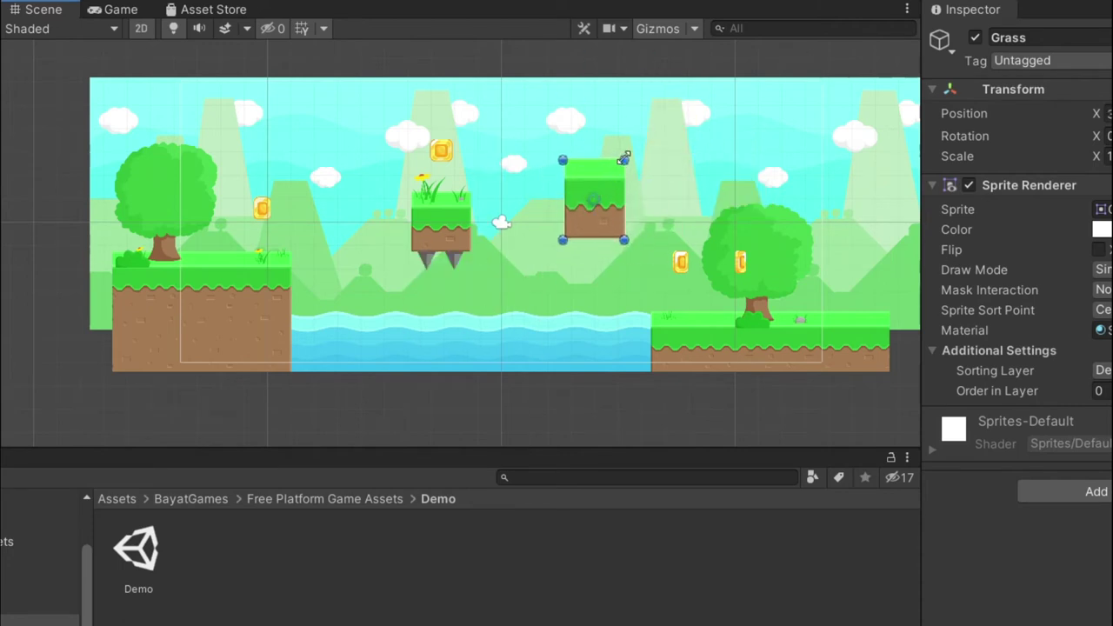
pyautogui.moveTo(624, 158); pyautogui.dragTo(636, 161)
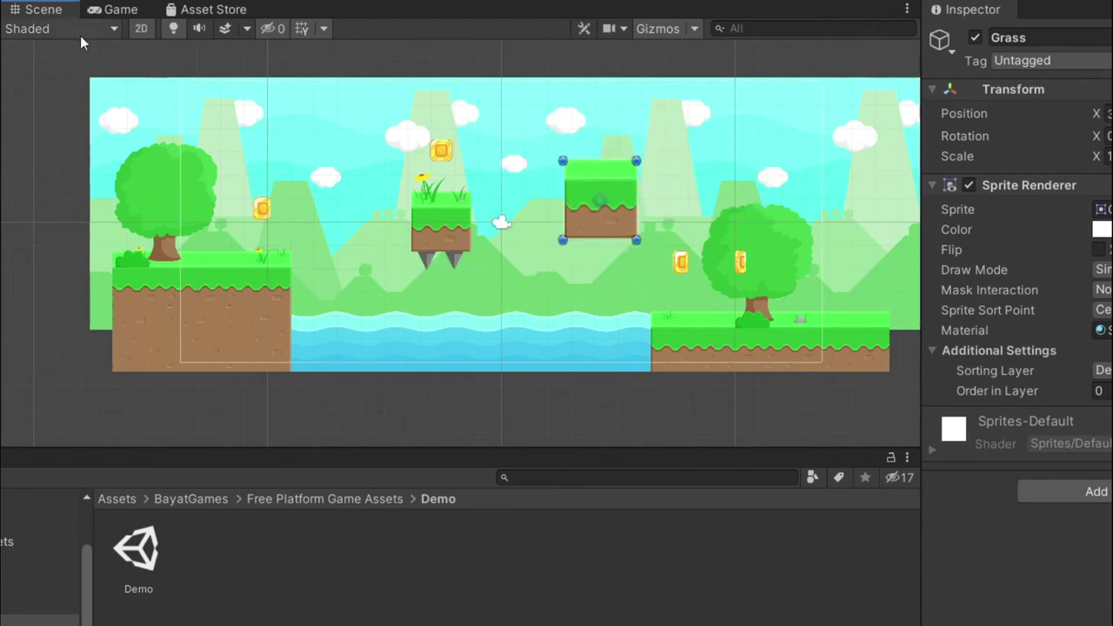
pyautogui.press('e')
pyautogui.moveTo(703, 267)
pyautogui.mouseDown()
pyautogui.moveTo(547, 226)
pyautogui.moveTo(601, 204)
pyautogui.mouseUp()
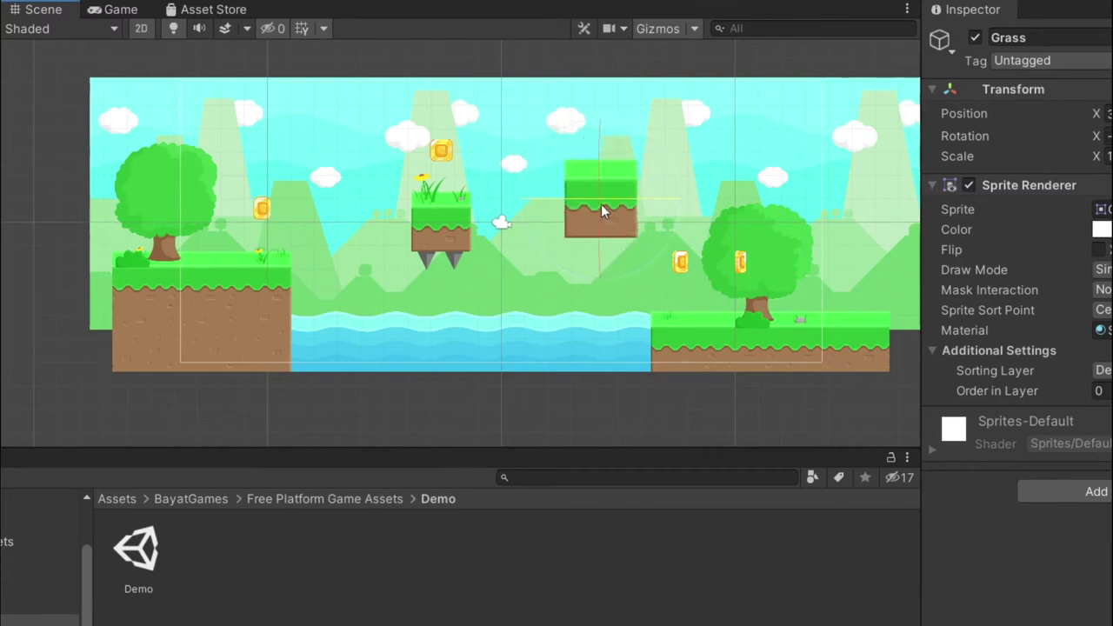
# Step: Move the Grass platform down-left so it hangs above the water, then deselect it
pyautogui.click(731, 149)
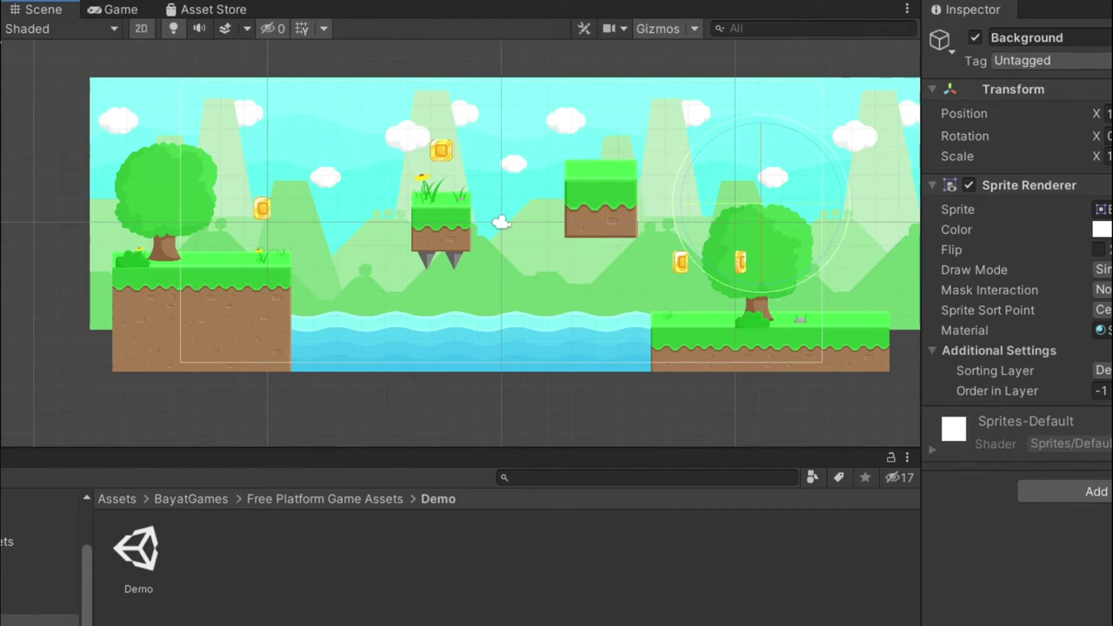
pyautogui.press('t')
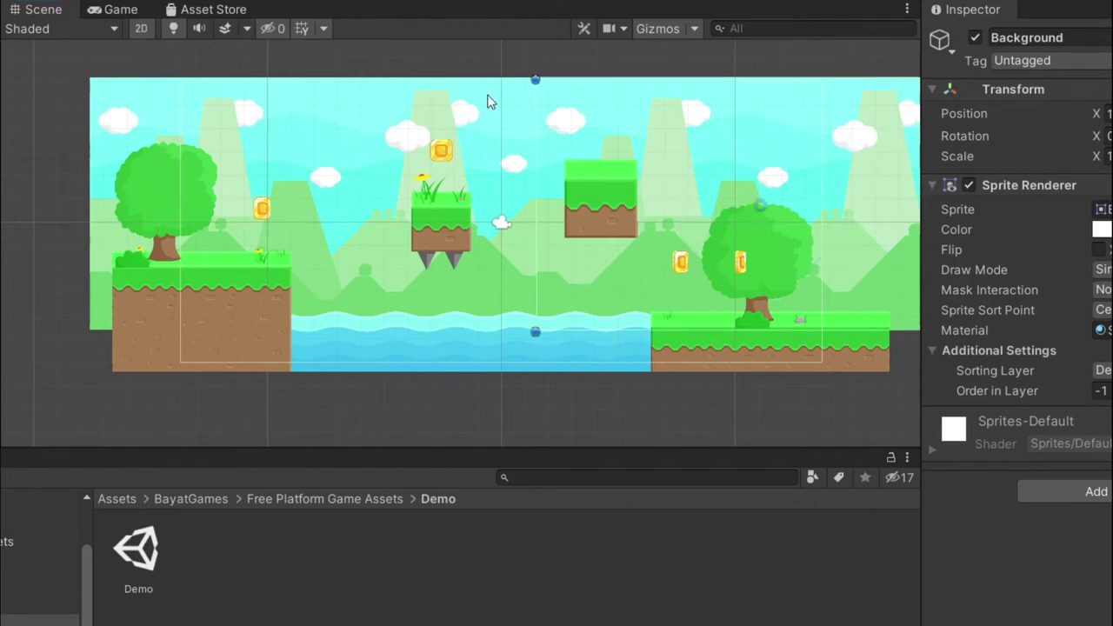
pyautogui.click(595, 186)
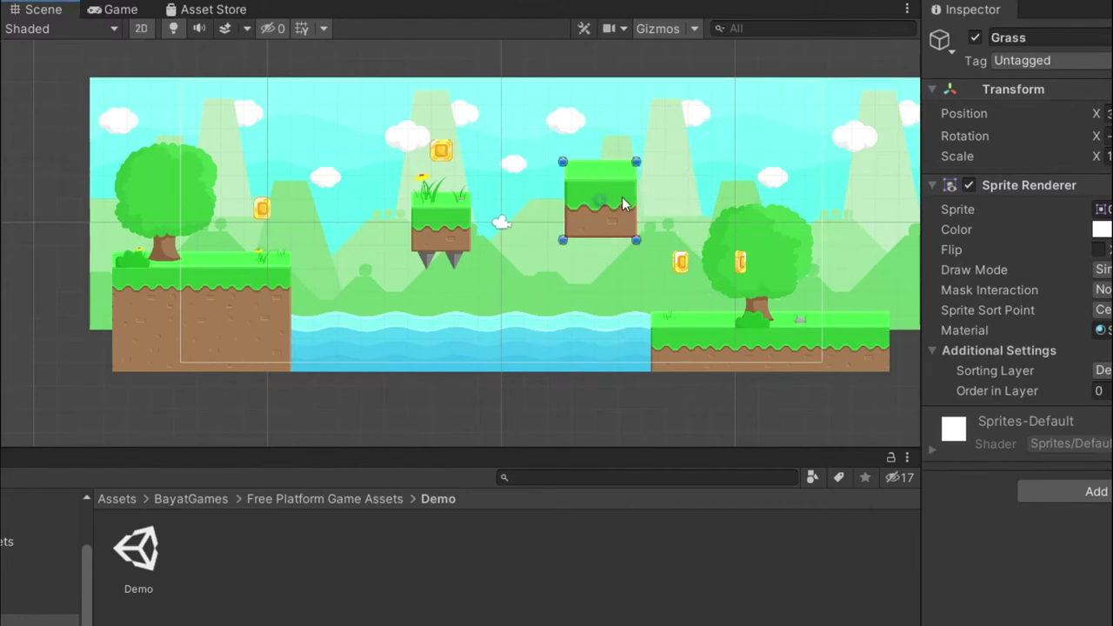
pyautogui.moveTo(614, 237)
pyautogui.mouseDown()
pyautogui.moveTo(577, 323)
pyautogui.moveTo(608, 223)
pyautogui.moveTo(633, 233)
pyautogui.mouseUp()
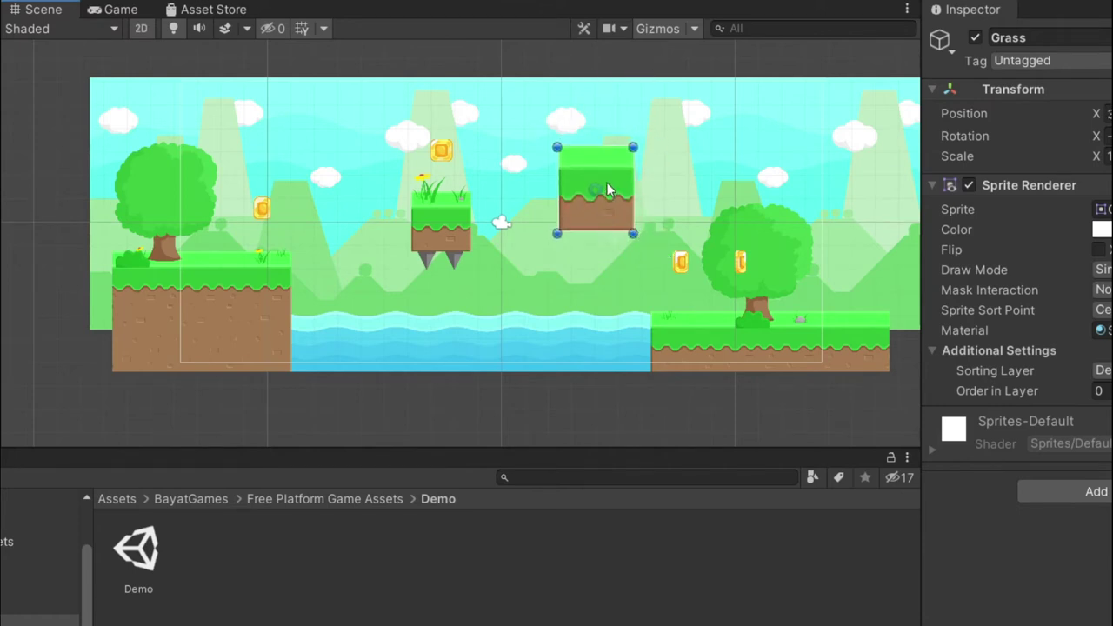
pyautogui.moveTo(603, 184); pyautogui.dragTo(595, 192)
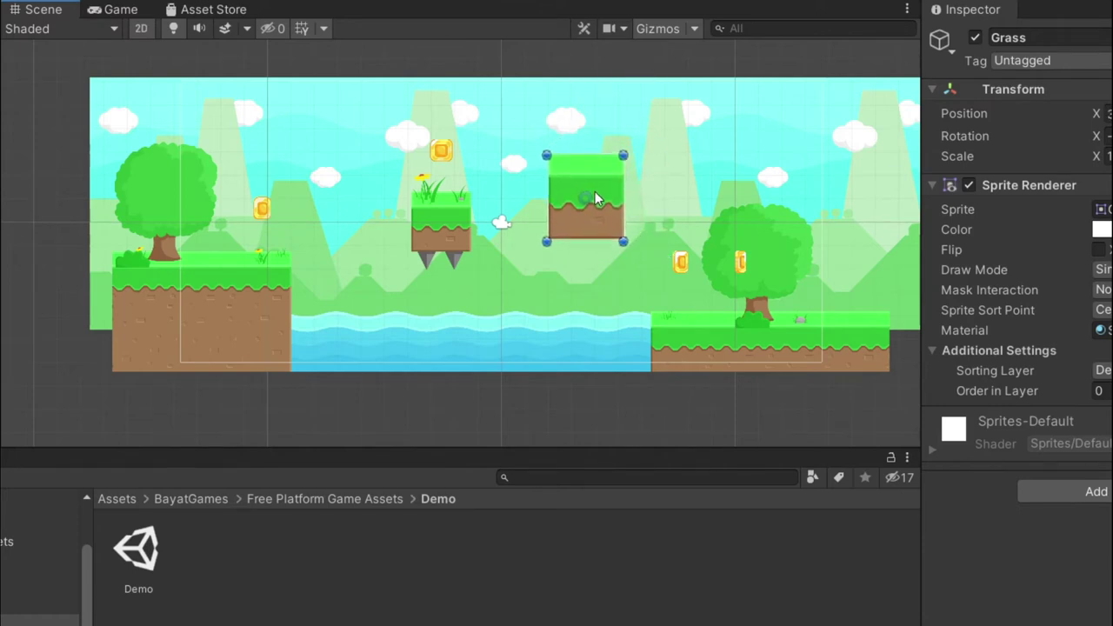
pyautogui.click(48, 60)
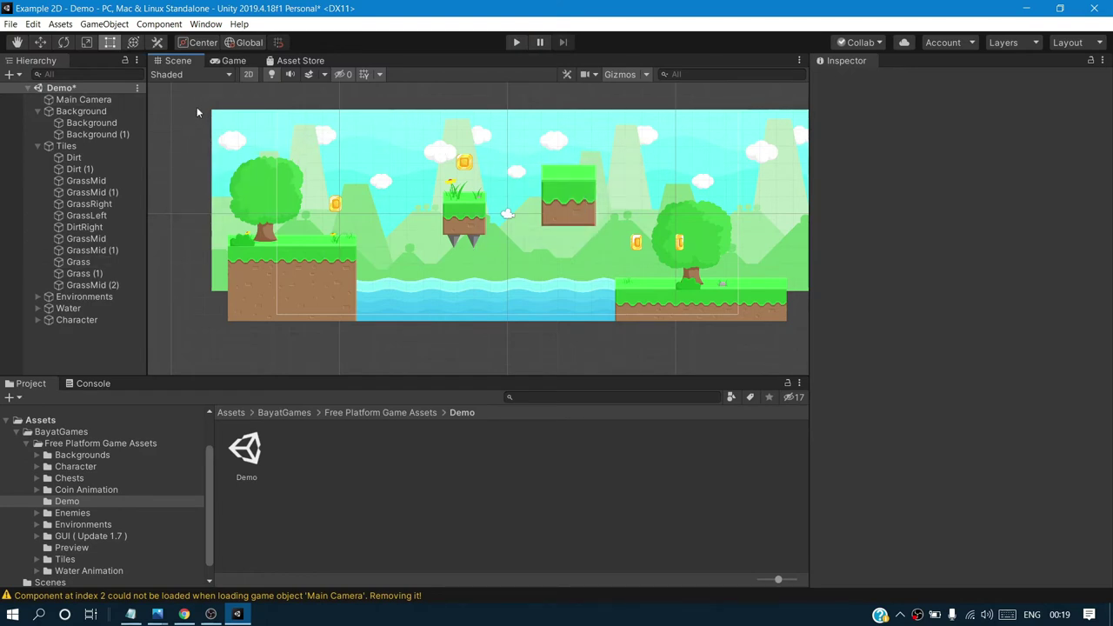
# Step: Zoom and pan the Scene view to frame the demo level up close
pyautogui.scroll(1, 399, 155)
pyautogui.scroll(2, 398, 155)
pyautogui.scroll(1, 398, 154)
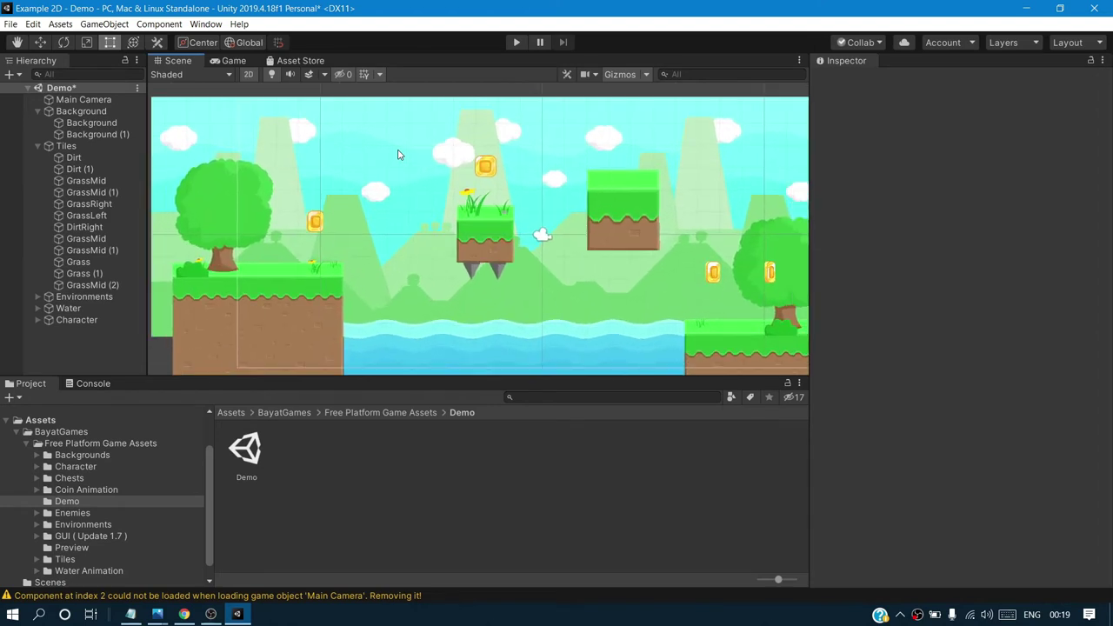
pyautogui.scroll(-2, 399, 155)
pyautogui.scroll(-2, 398, 155)
pyautogui.moveTo(231, 139)
pyautogui.mouseDown()
pyautogui.moveTo(131, 211)
pyautogui.moveTo(167, 198)
pyautogui.moveTo(250, 247)
pyautogui.mouseUp()
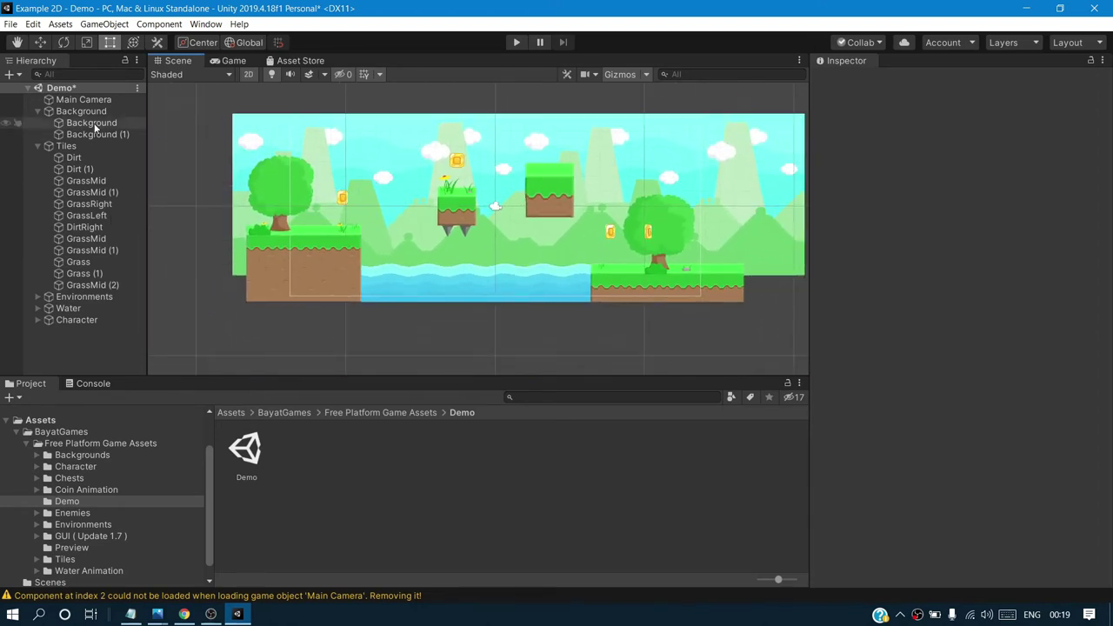
pyautogui.click(19, 45)
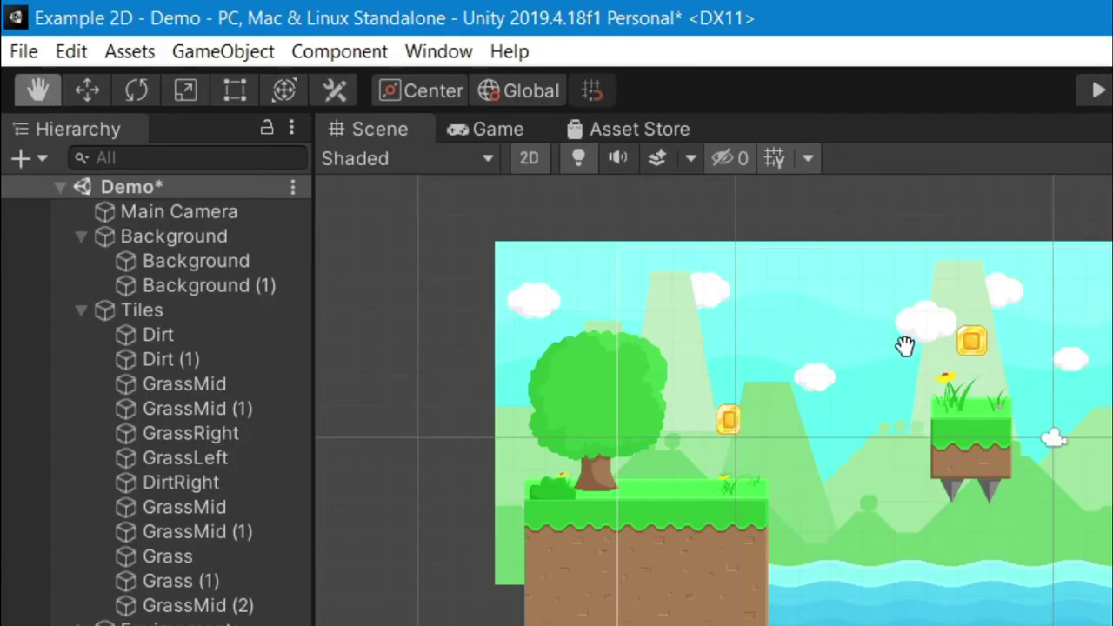
pyautogui.moveTo(428, 161); pyautogui.dragTo(318, 222)
pyautogui.moveTo(675, 470); pyautogui.dragTo(413, 193)
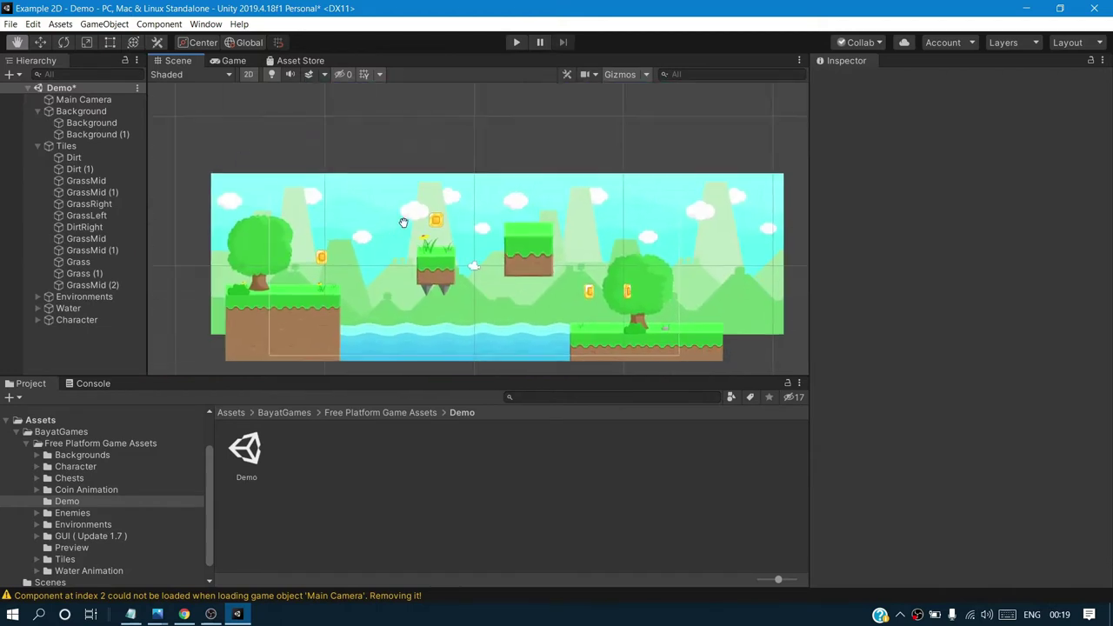
pyautogui.scroll(3, 414, 134)
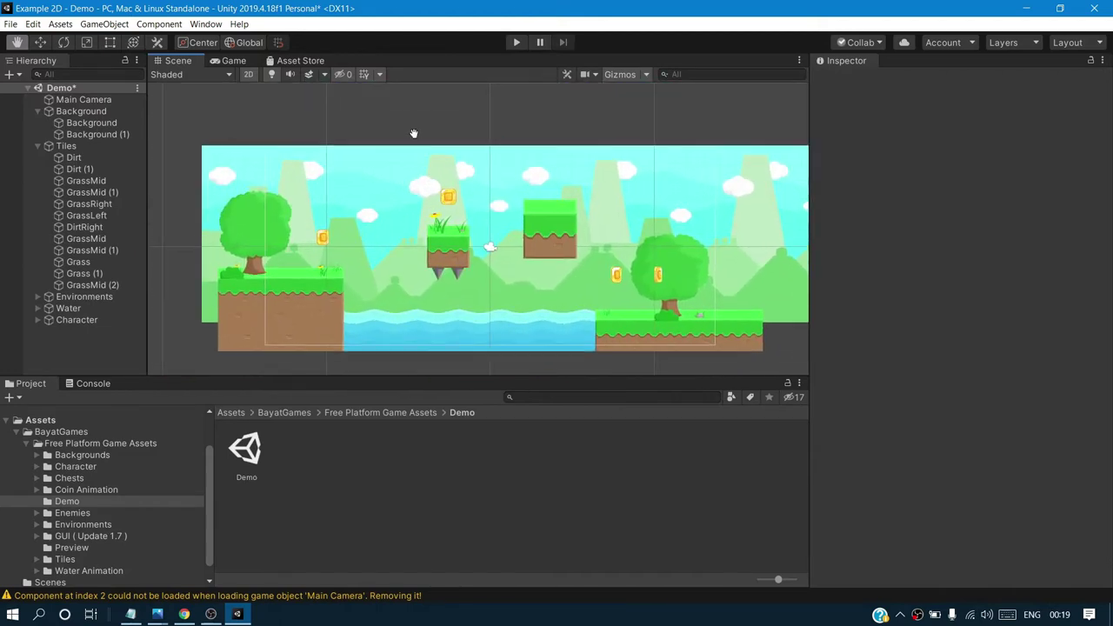
pyautogui.moveTo(388, 228); pyautogui.dragTo(380, 187)
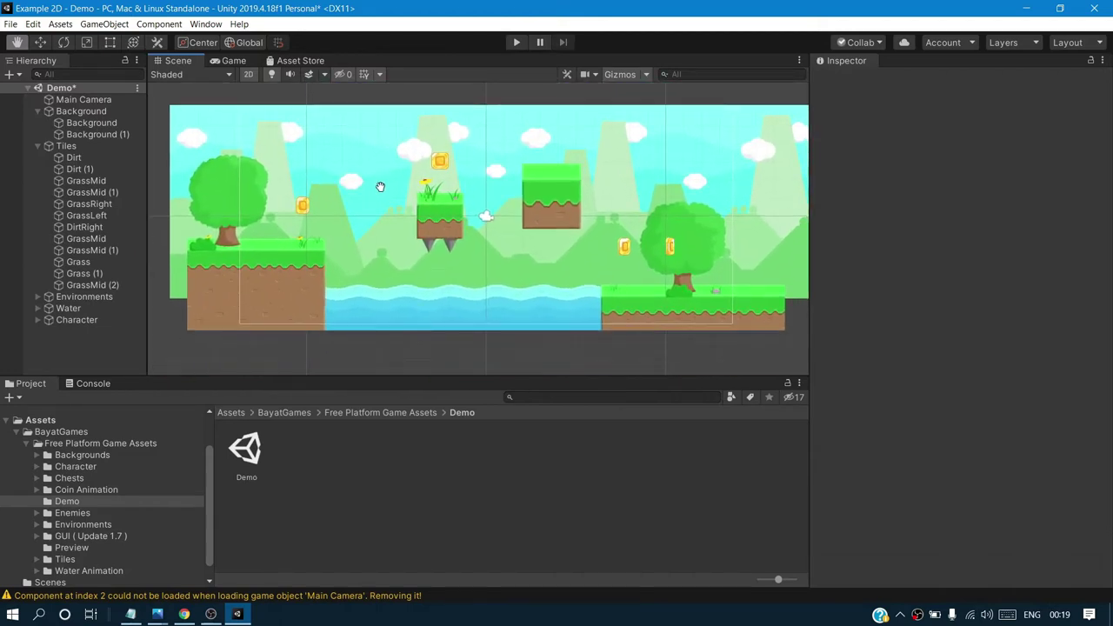
pyautogui.scroll(1, 380, 187)
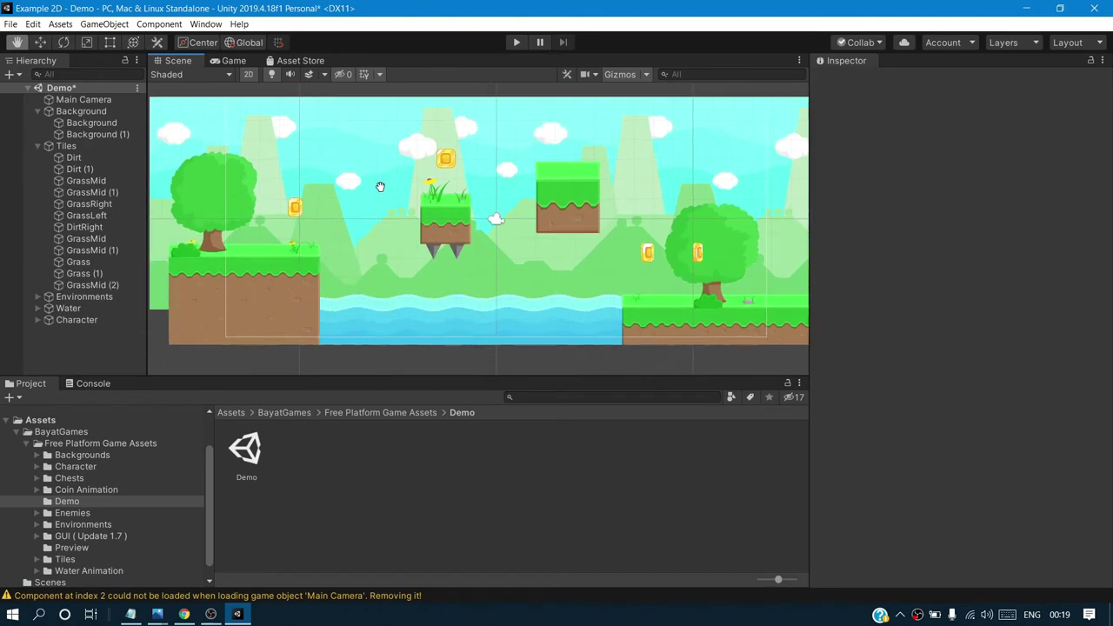
# Step: Move the left tree Environment_0 to X -24.52, Y 5.45 and shift the Grass (1) platform
pyautogui.click(112, 43)
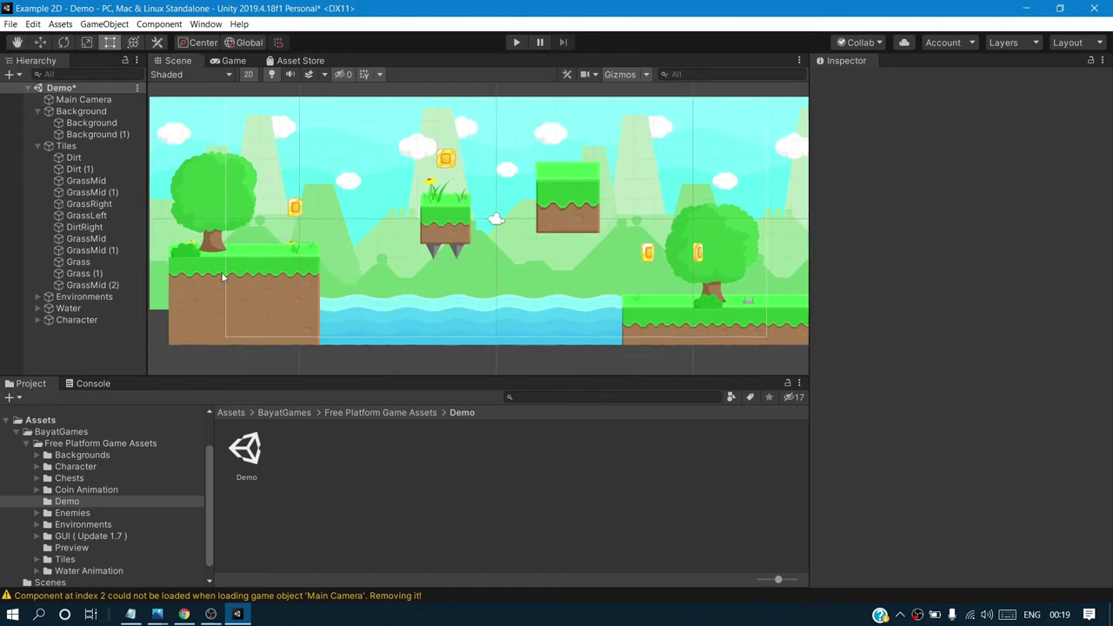
pyautogui.click(213, 218)
pyautogui.moveTo(209, 201)
pyautogui.mouseDown()
pyautogui.moveTo(301, 139)
pyautogui.moveTo(226, 186)
pyautogui.mouseUp()
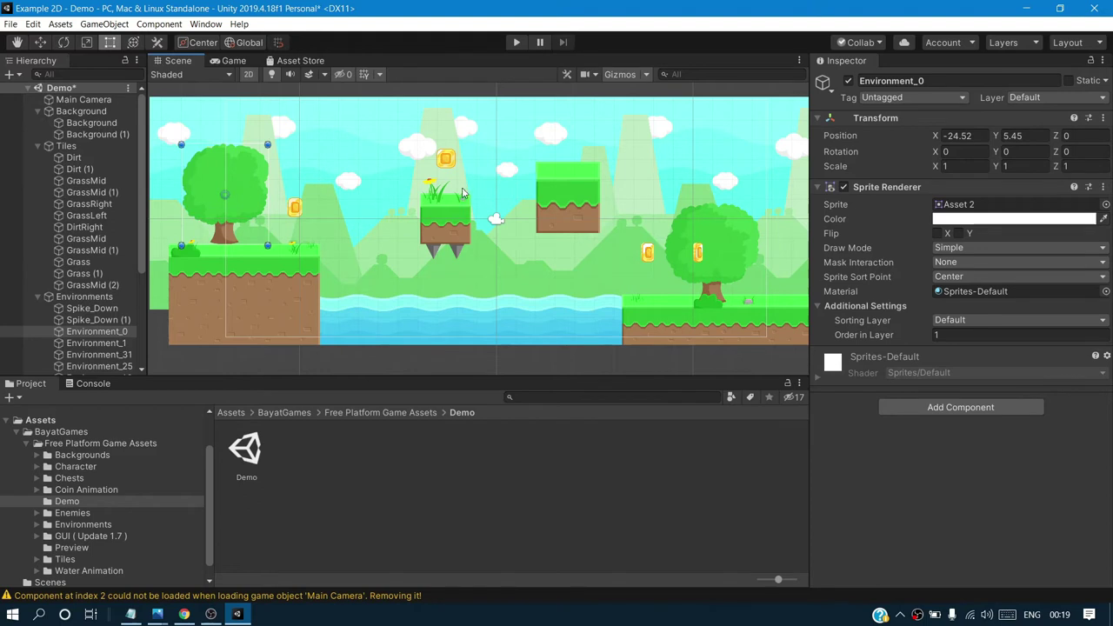
pyautogui.moveTo(438, 220)
pyautogui.mouseDown()
pyautogui.moveTo(329, 279)
pyautogui.moveTo(461, 213)
pyautogui.mouseUp()
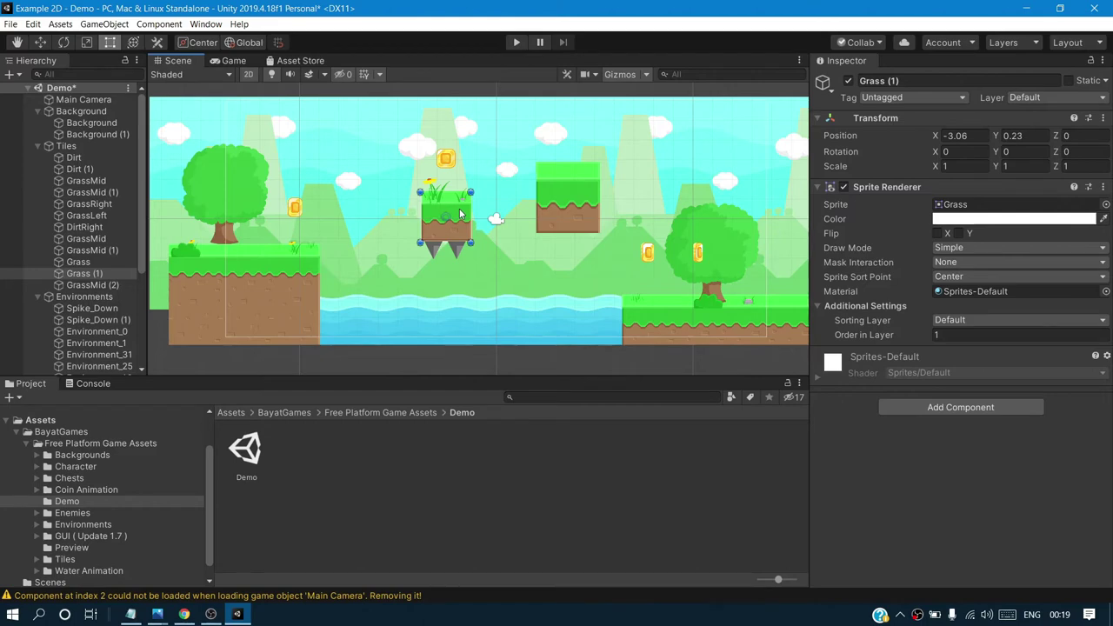
# Step: Flip the Scene view between 3D perspective and flat 2D twice, ending on the Game camera view
pyautogui.press('w')
pyautogui.click(251, 74)
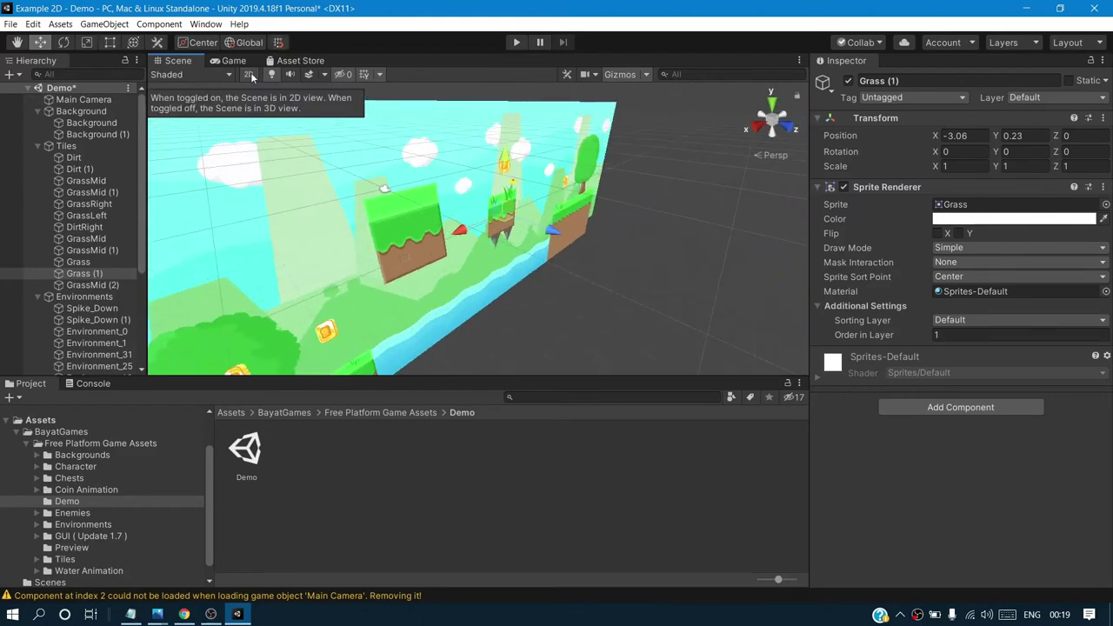
pyautogui.click(251, 74)
pyautogui.click(250, 74)
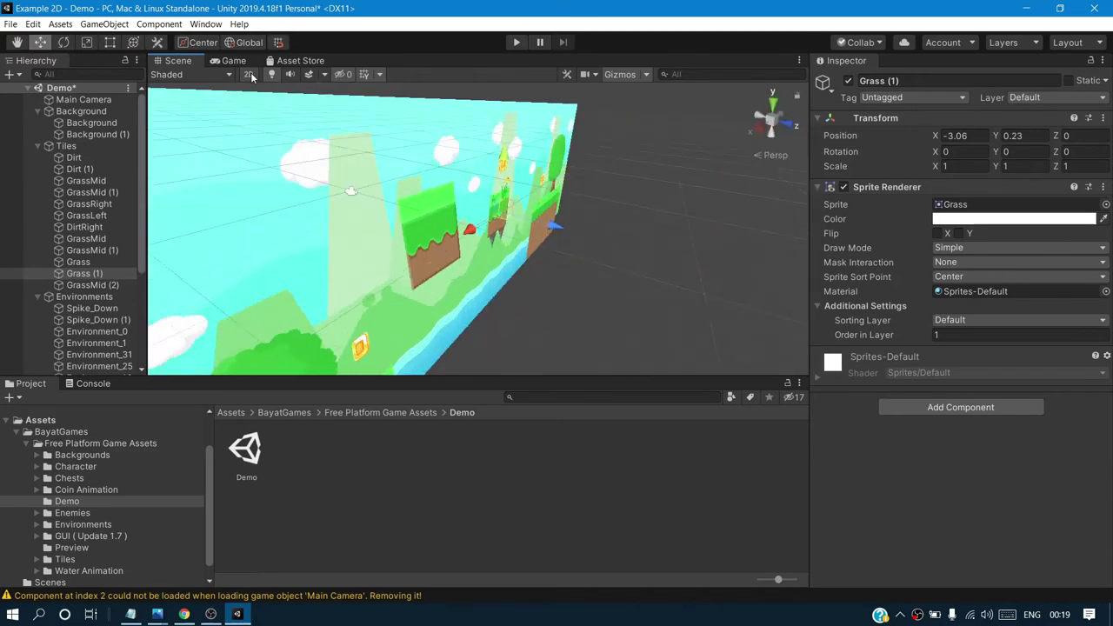
pyautogui.click(250, 73)
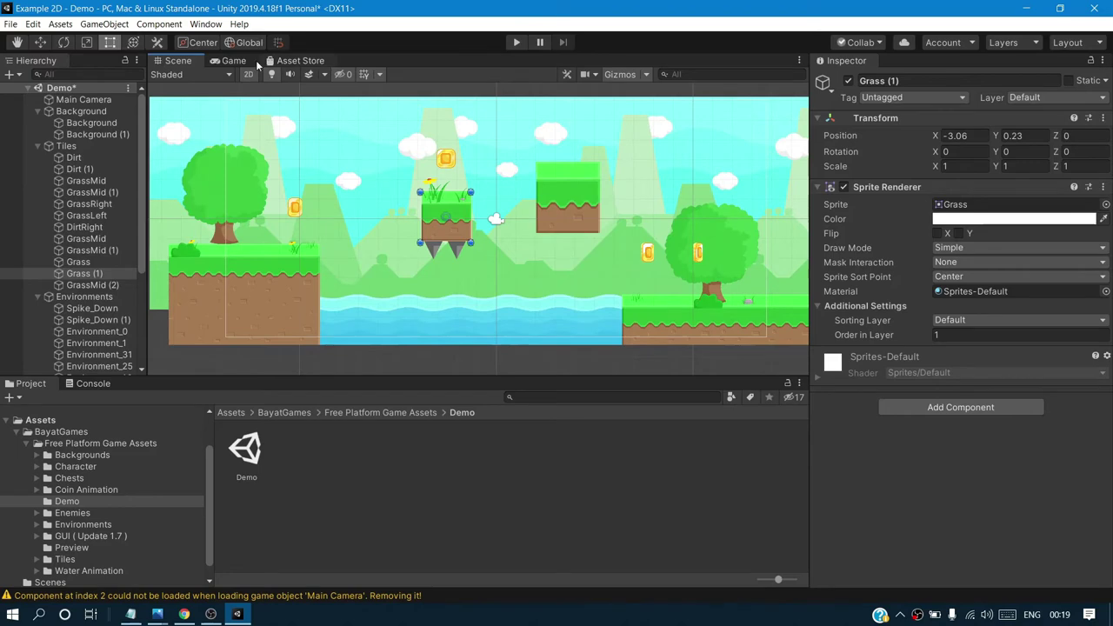
pyautogui.click(233, 61)
pyautogui.click(517, 42)
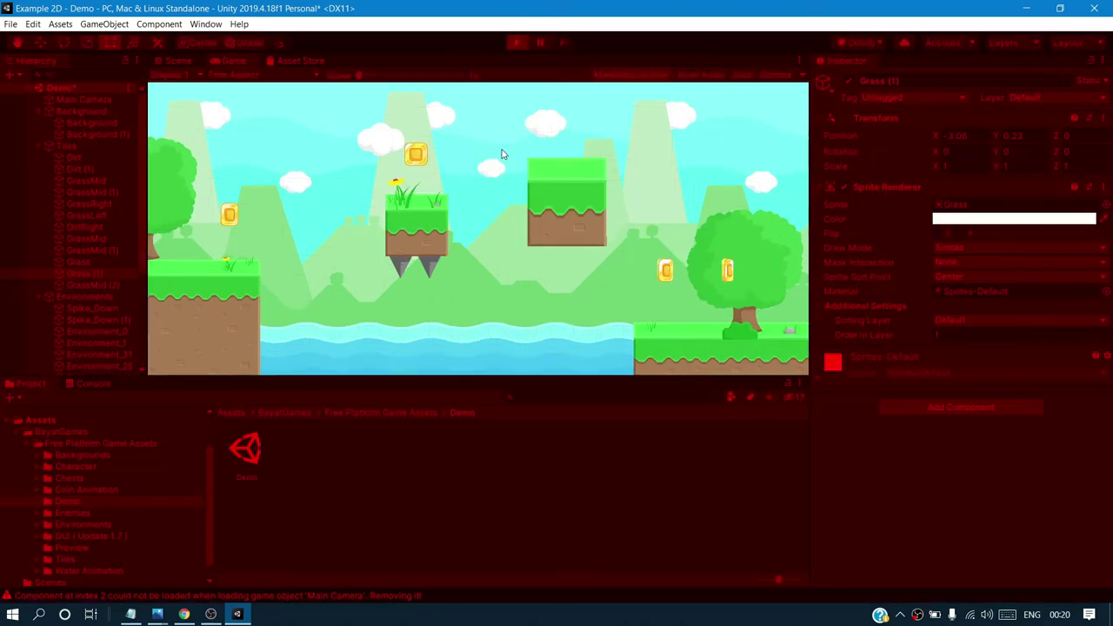
pyautogui.hotkey('shift', 'space')
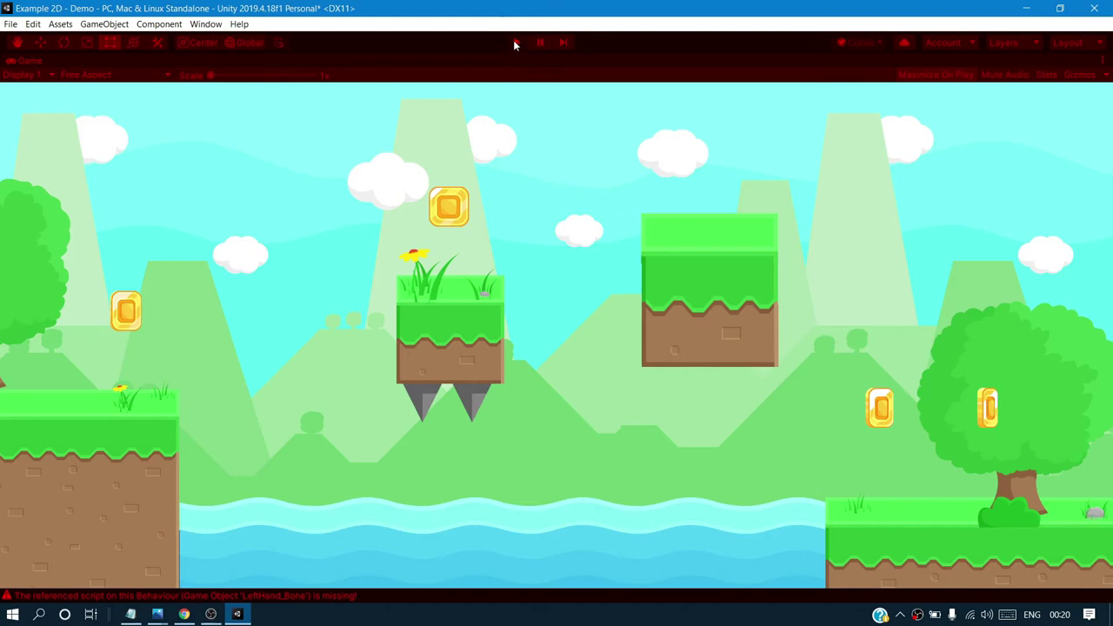
pyautogui.click(514, 41)
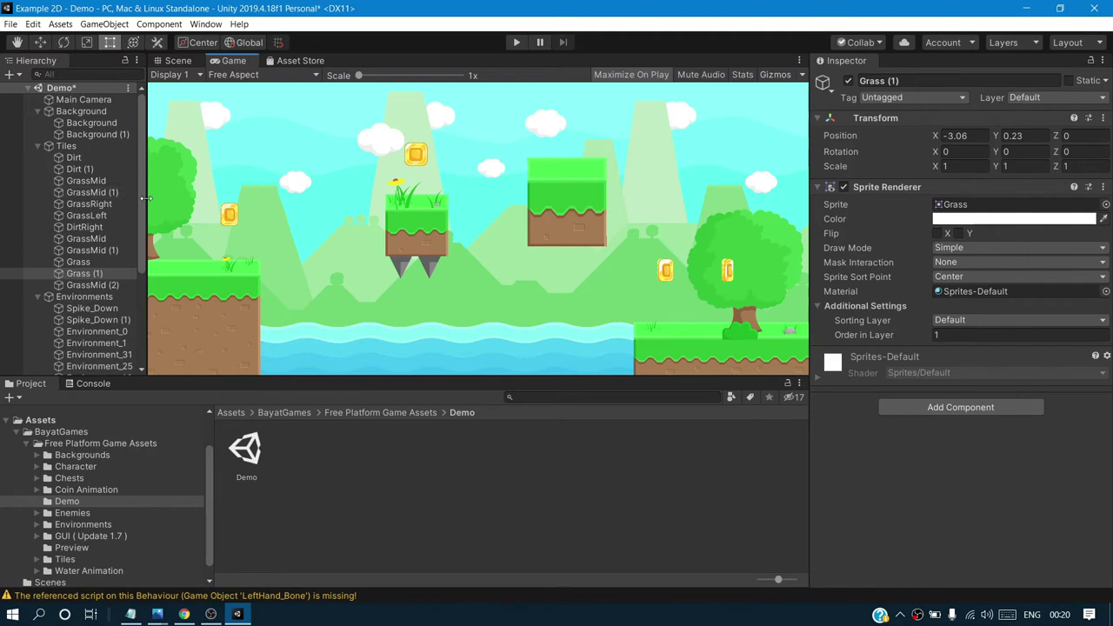
pyautogui.scroll(-3, 145, 257)
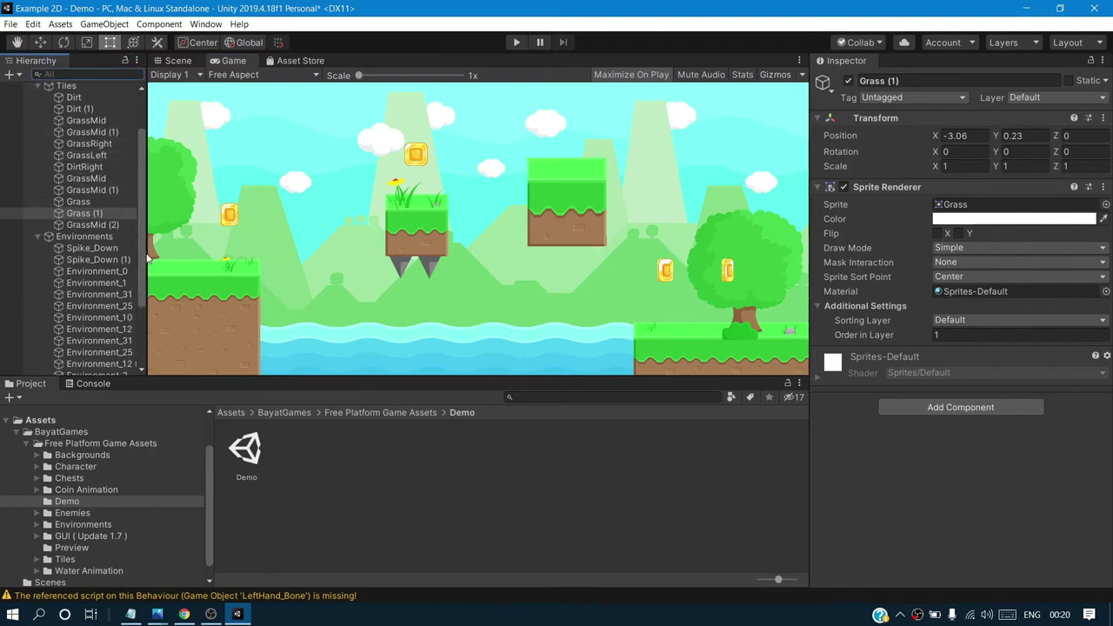
pyautogui.scroll(2, 146, 256)
pyautogui.scroll(1, 146, 257)
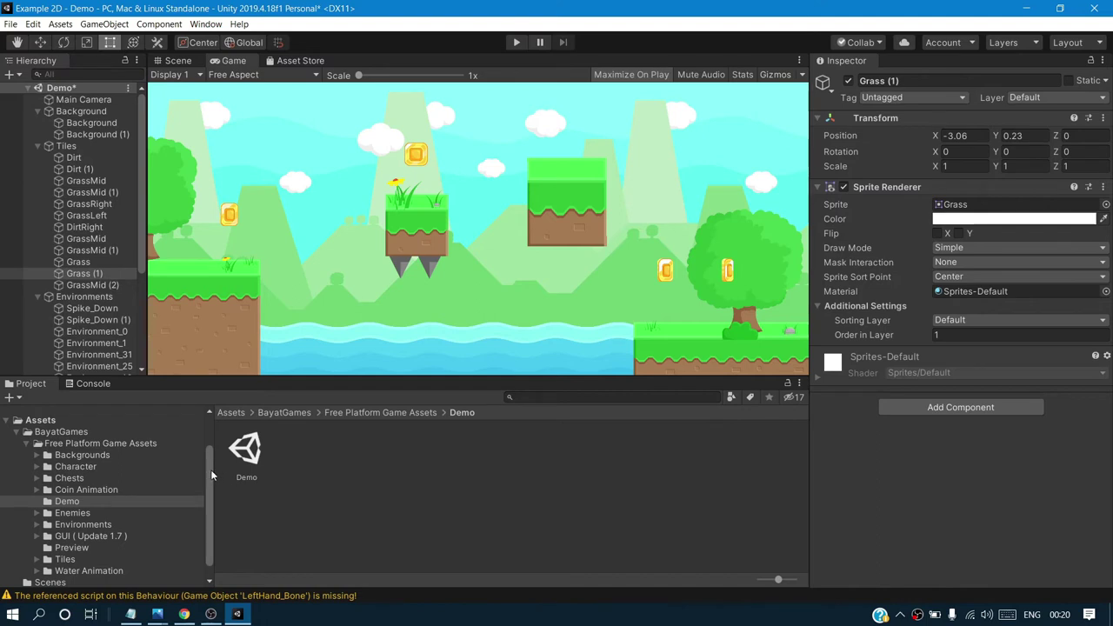
pyautogui.scroll(-2, 201, 504)
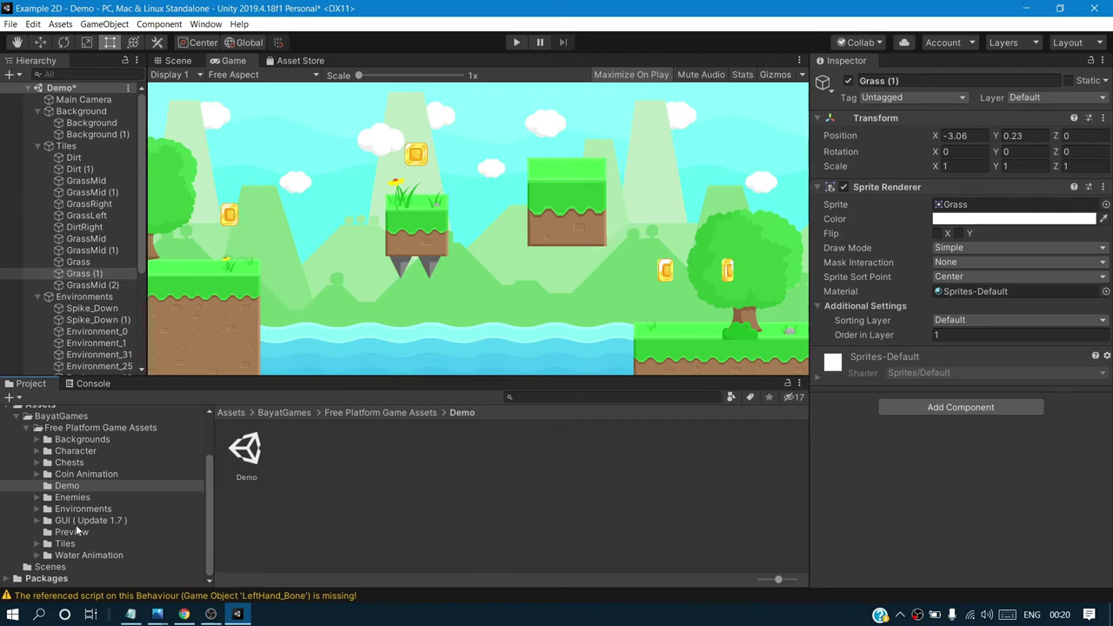
# Step: Open SampleScene from the Scenes folder, bringing up the save prompt for Demo.unity
pyautogui.scroll(-3, 181, 505)
pyautogui.click(33, 566)
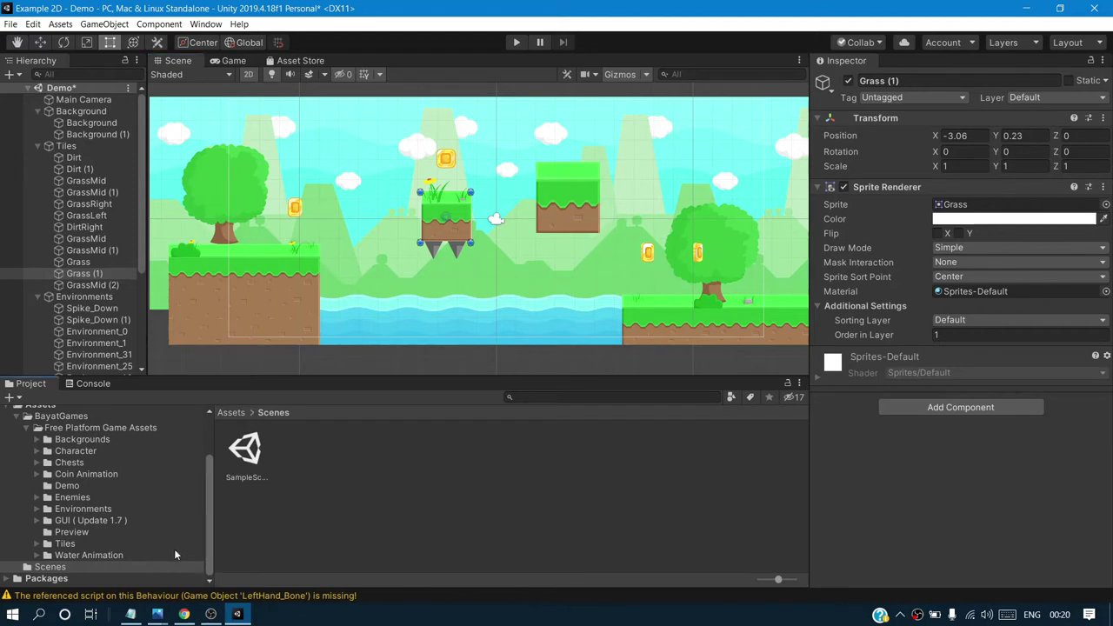
pyautogui.scroll(2, 206, 547)
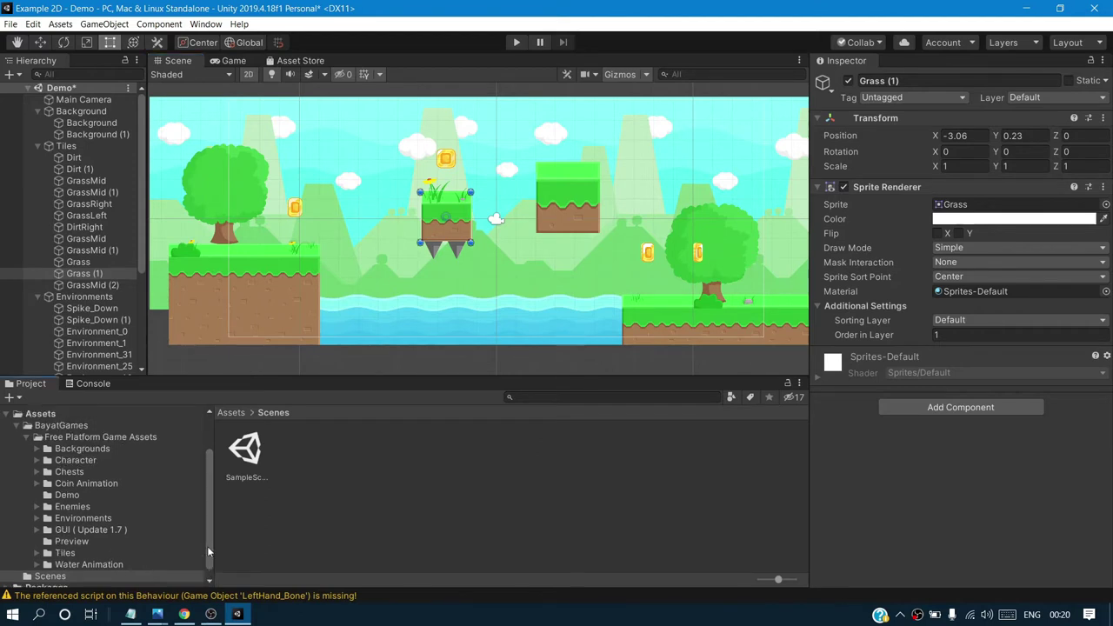
pyautogui.doubleClick(243, 470)
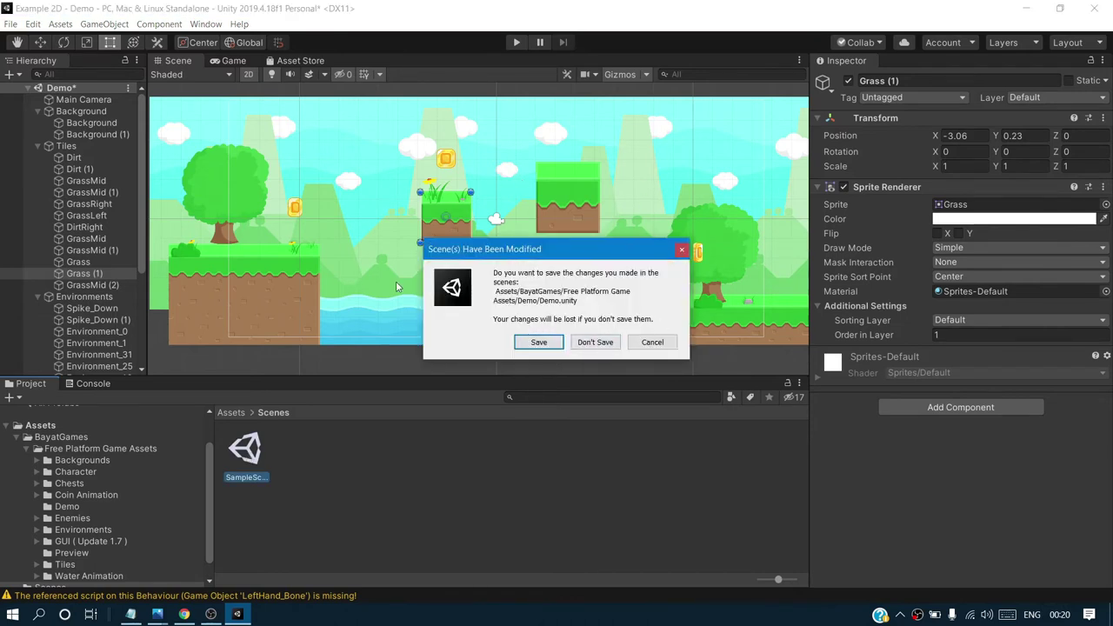
# Step: Choose Don't Save to discard the Demo scene changes and load SampleScene
pyautogui.click(597, 343)
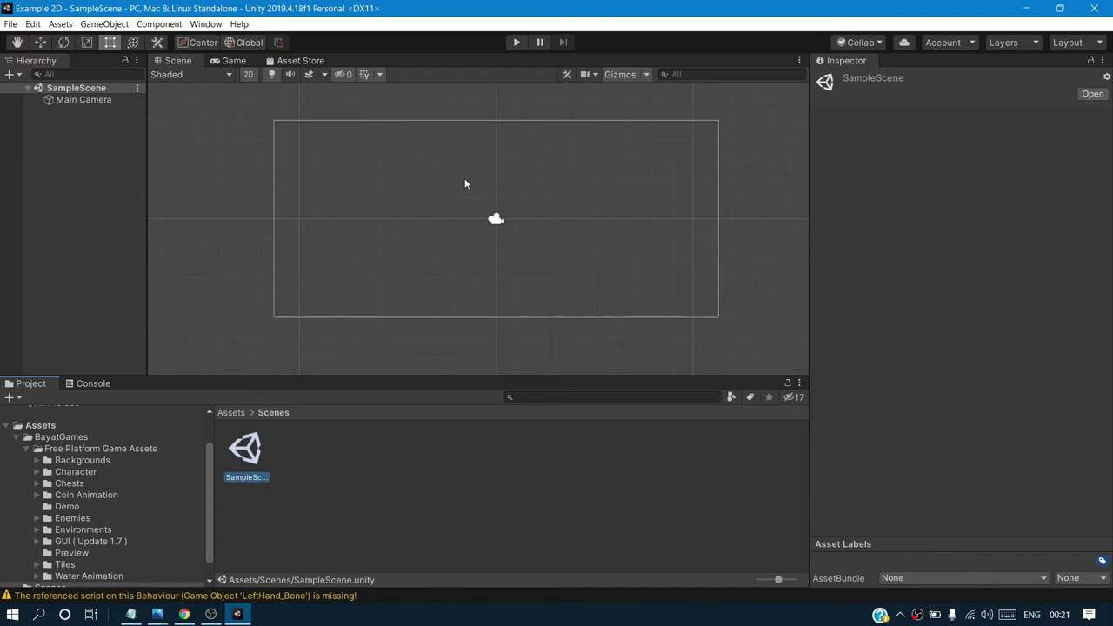
# Step: Alternate between the Game and Scene views twice, finishing in the Scene view of the empty SampleScene
pyautogui.click(228, 60)
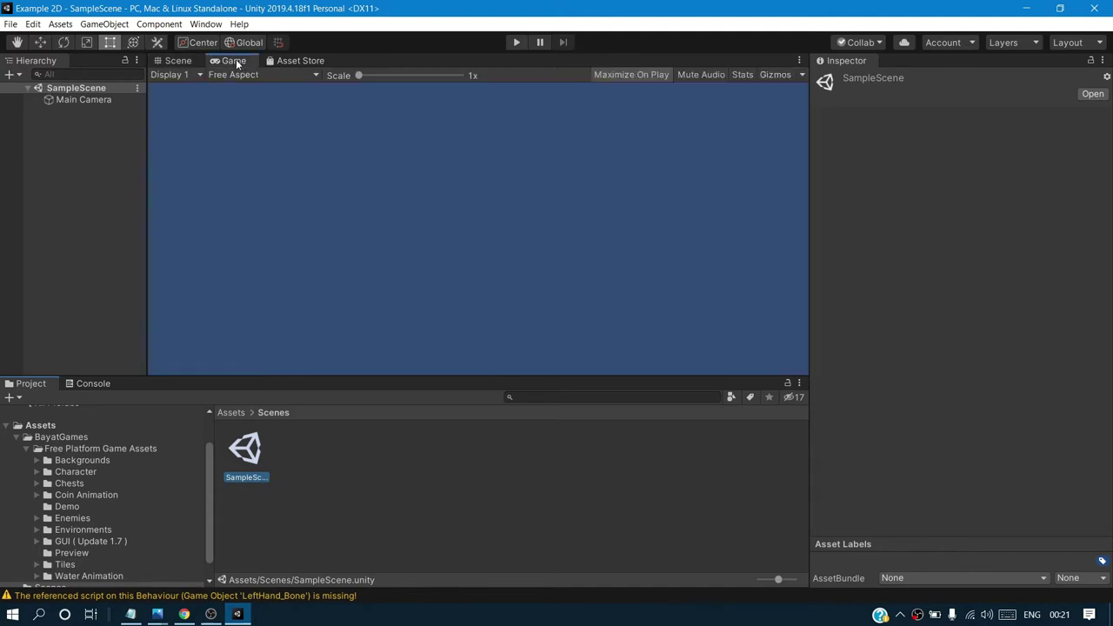
pyautogui.click(175, 61)
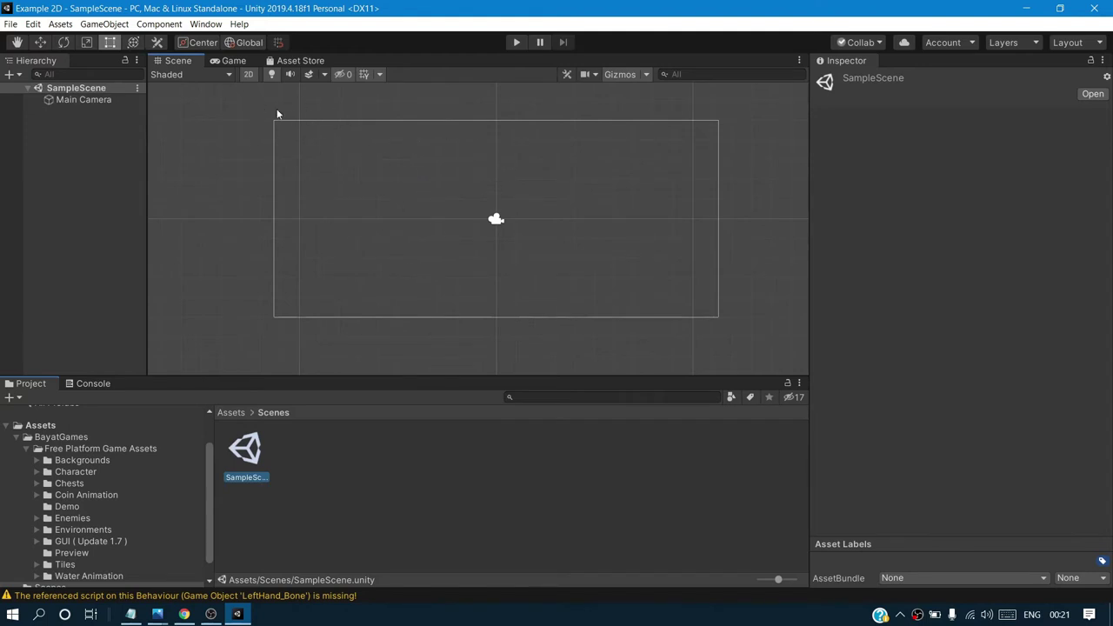
pyautogui.click(228, 60)
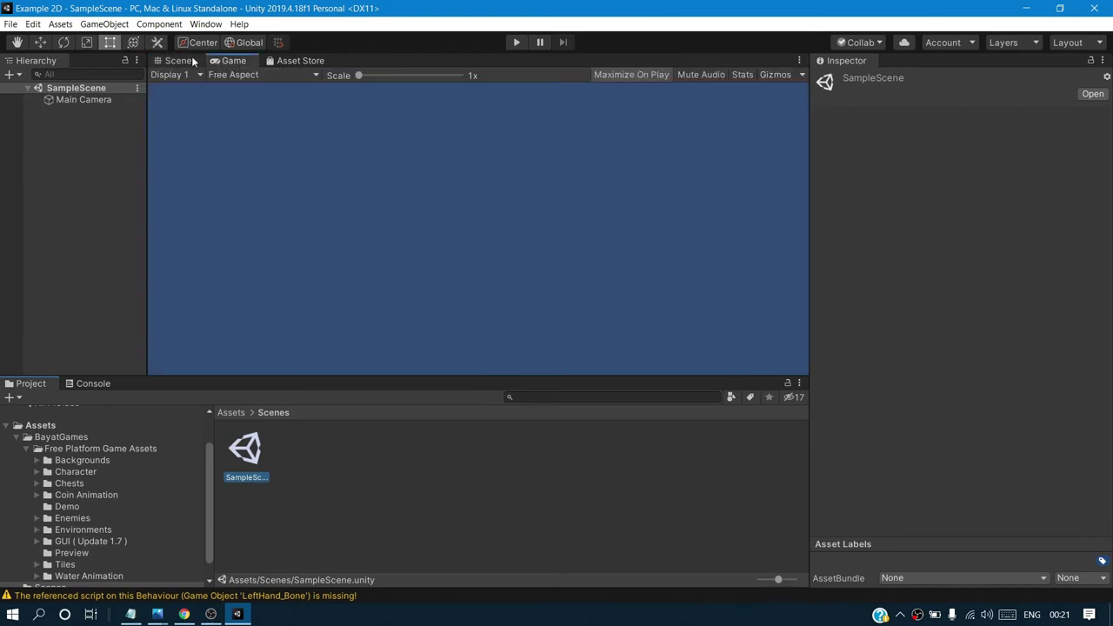
pyautogui.click(184, 61)
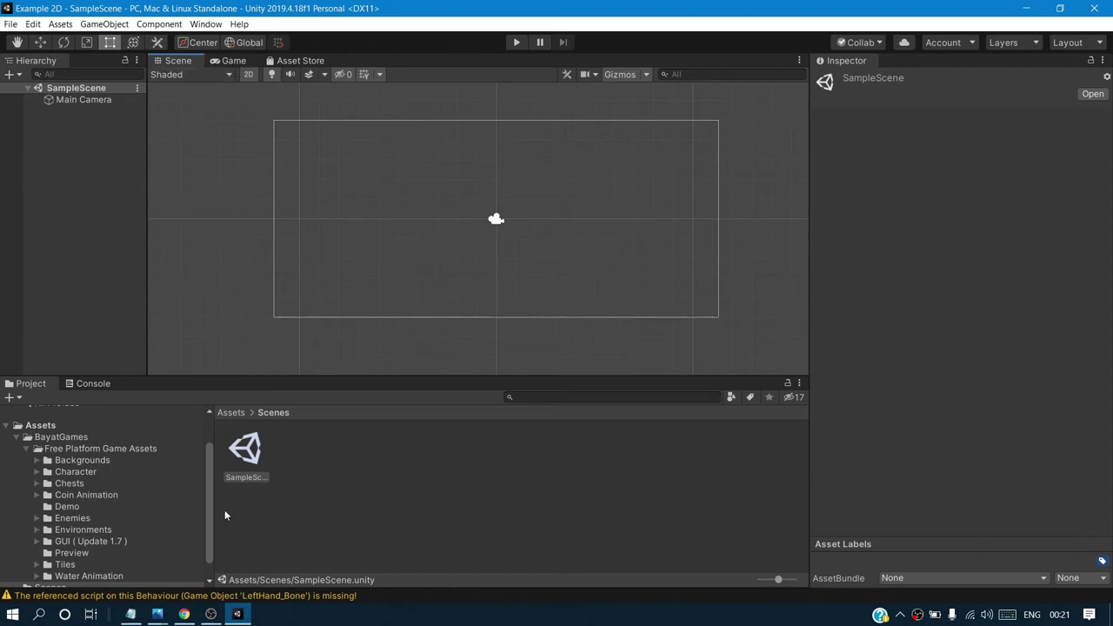
# Step: Drag the Grass tile sprite from the Tiles folder into the scene and check the camera view
pyautogui.moveTo(205, 510); pyautogui.dragTo(204, 520)
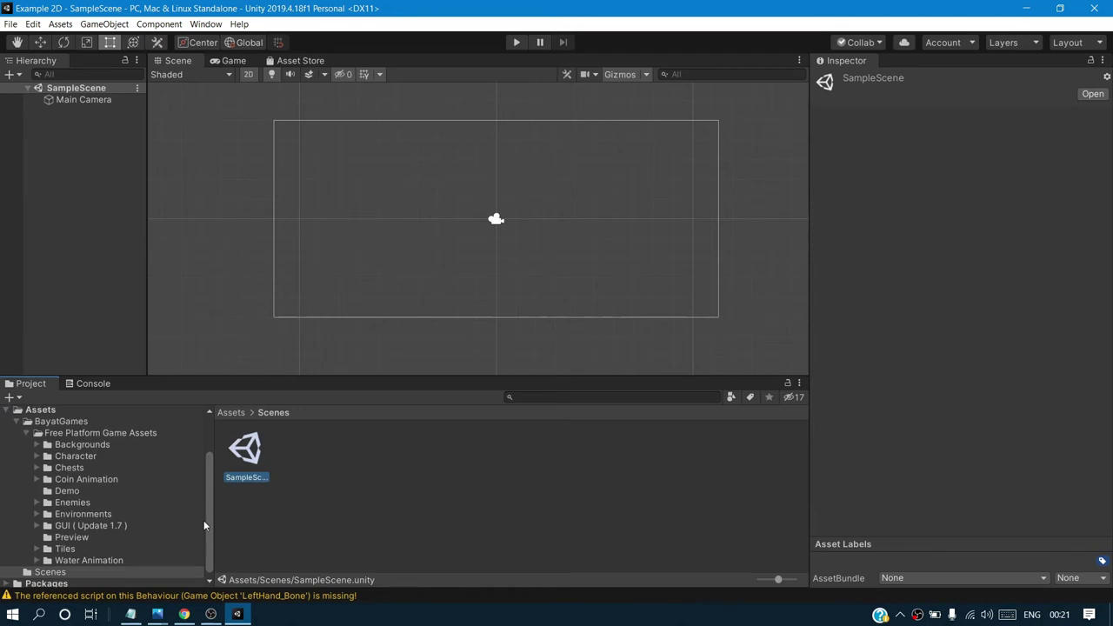
pyautogui.click(61, 550)
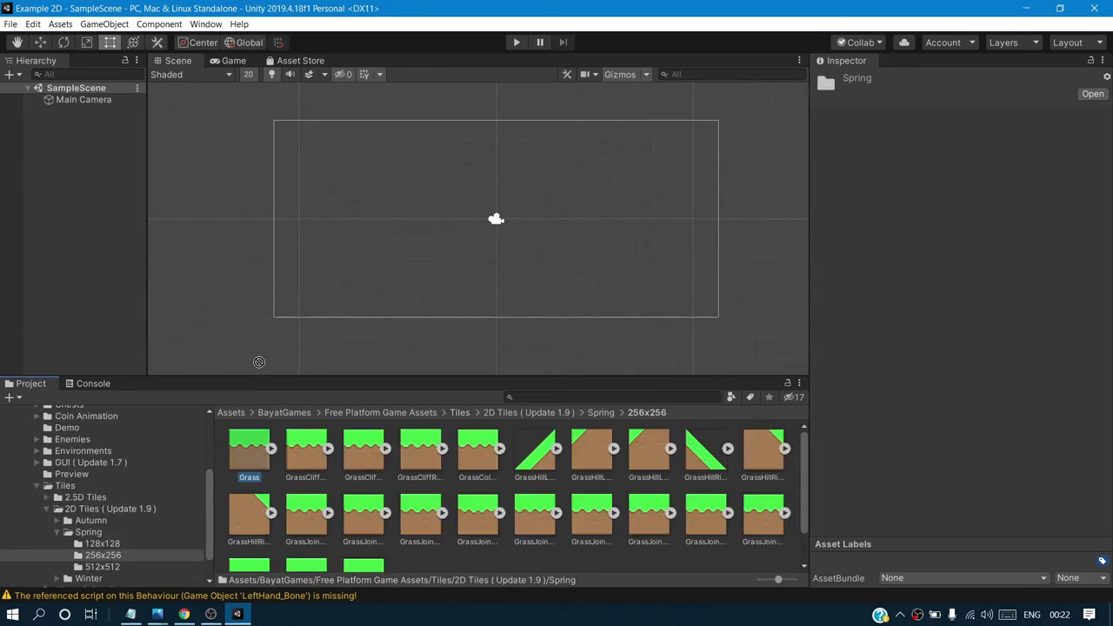
pyautogui.moveTo(249, 450); pyautogui.dragTo(203, 224)
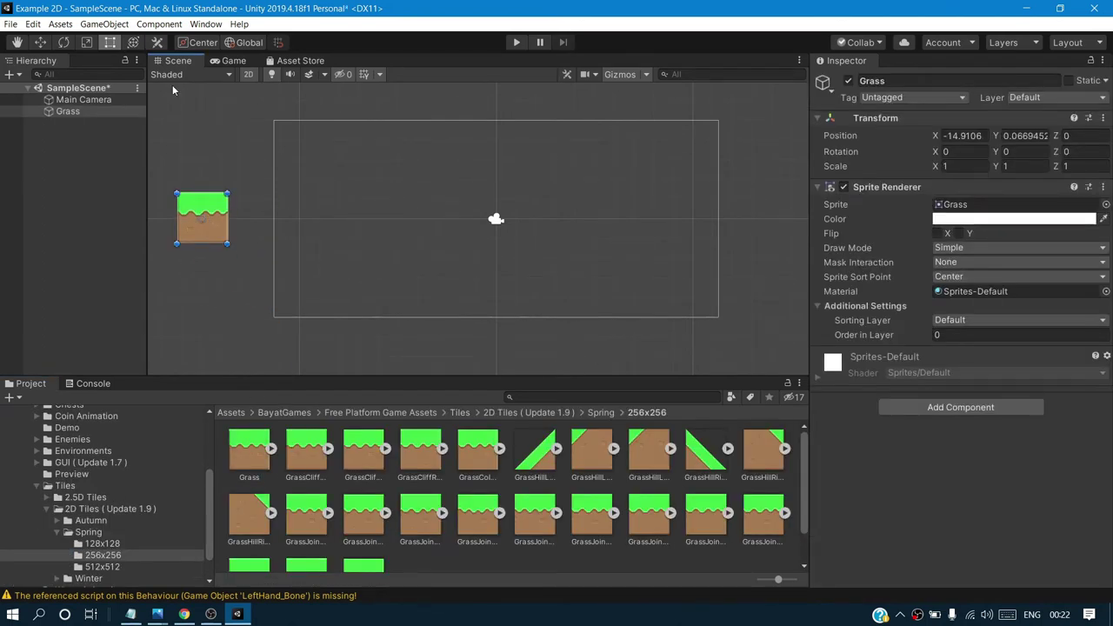
pyautogui.click(229, 61)
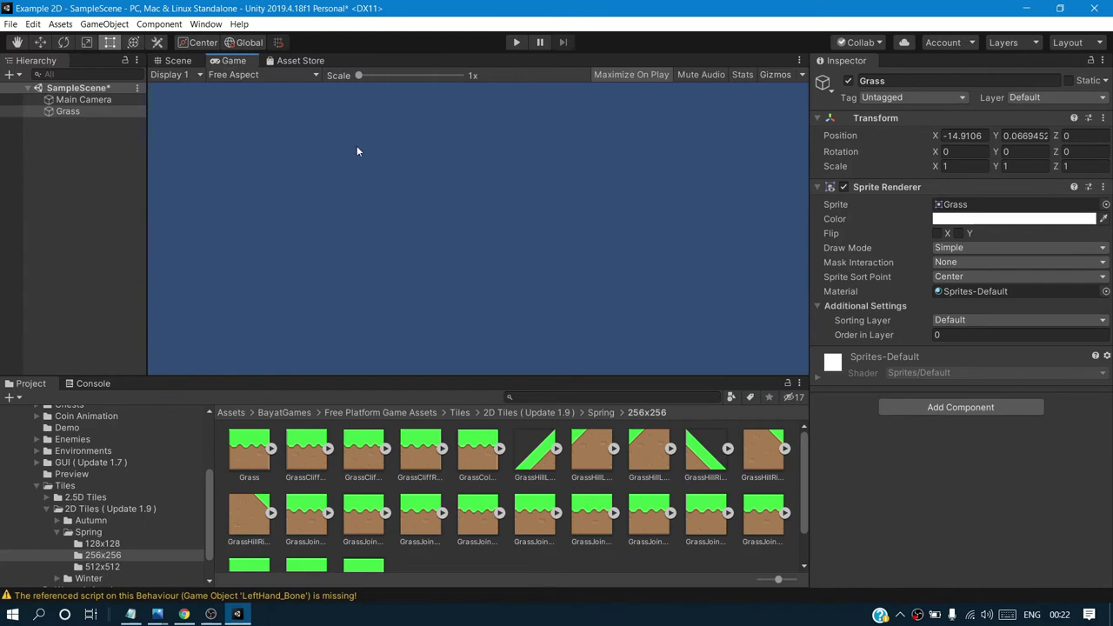
pyautogui.click(179, 61)
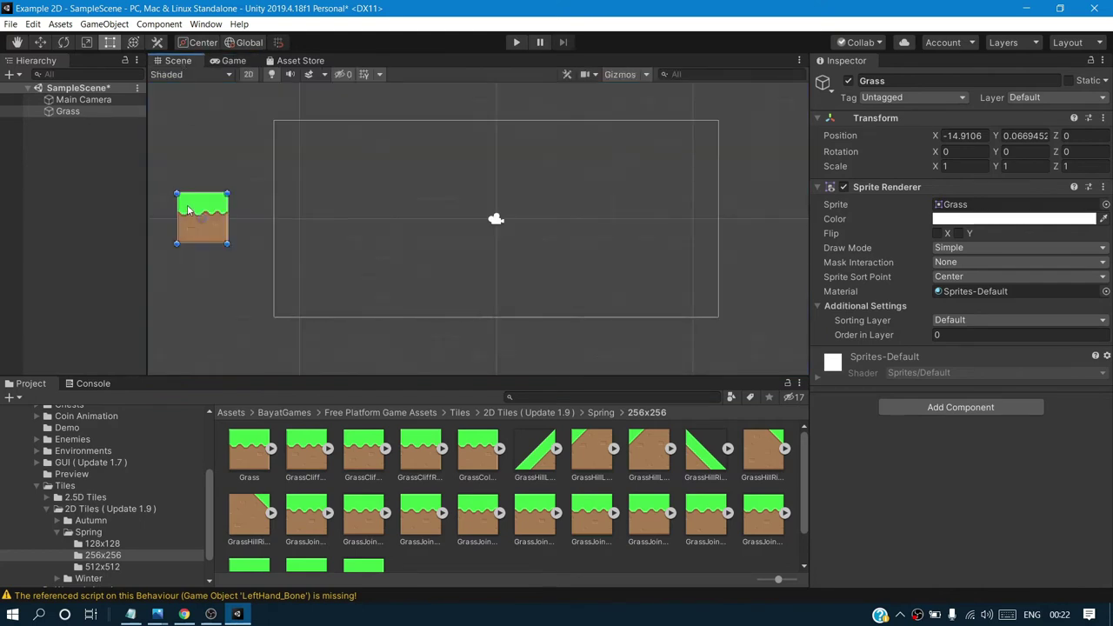
# Step: Move the Grass tile into the camera frame, just right of centre and slightly lower
pyautogui.moveTo(189, 213); pyautogui.dragTo(438, 209)
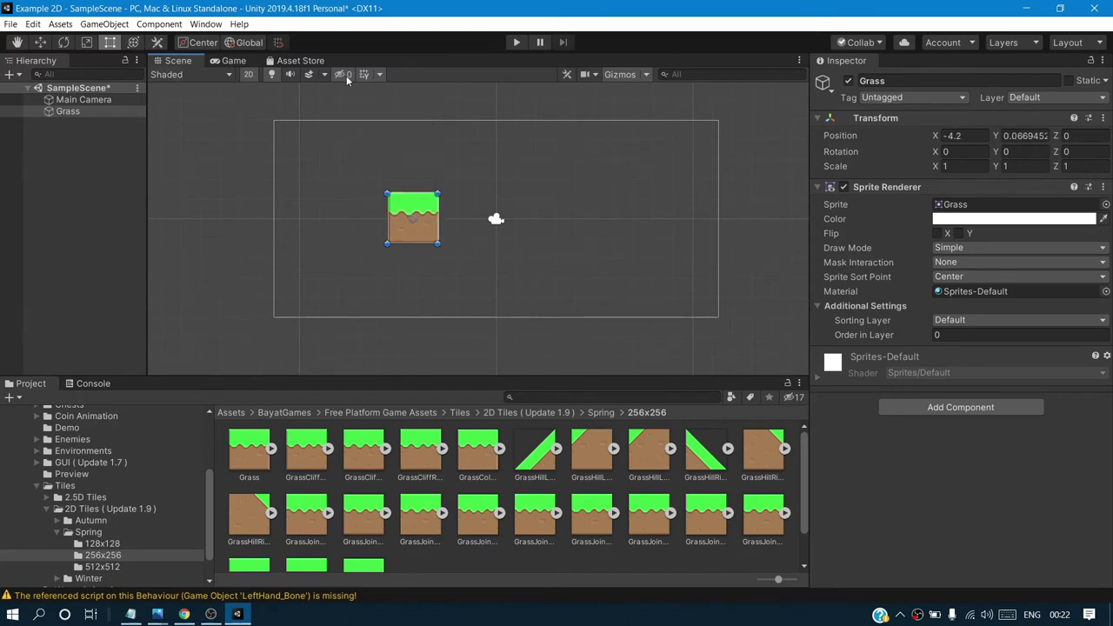
pyautogui.click(228, 62)
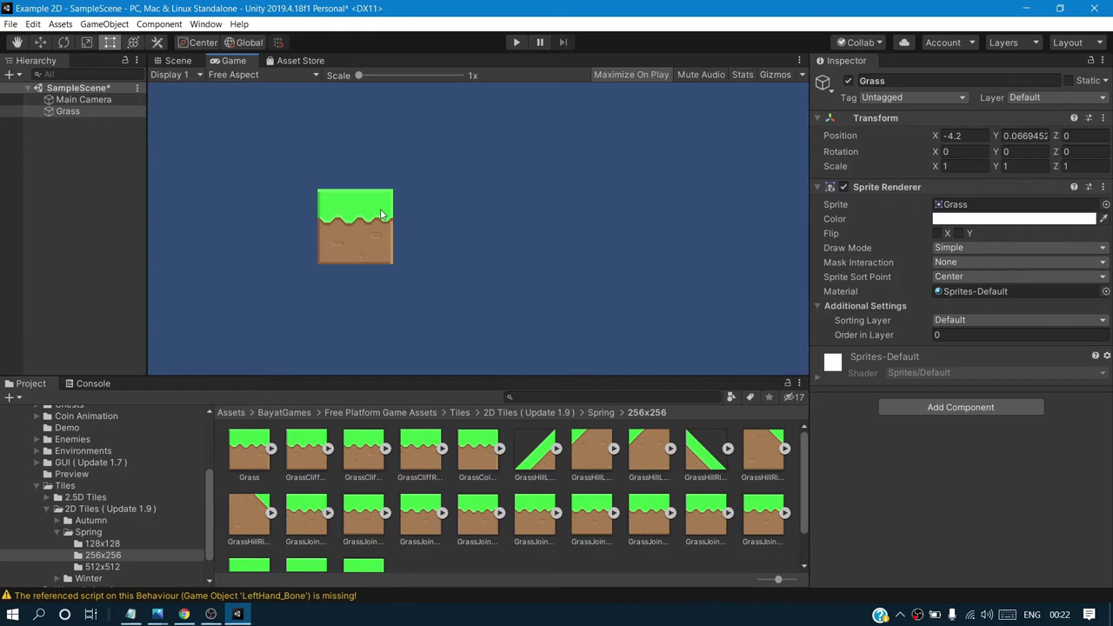
pyautogui.click(166, 60)
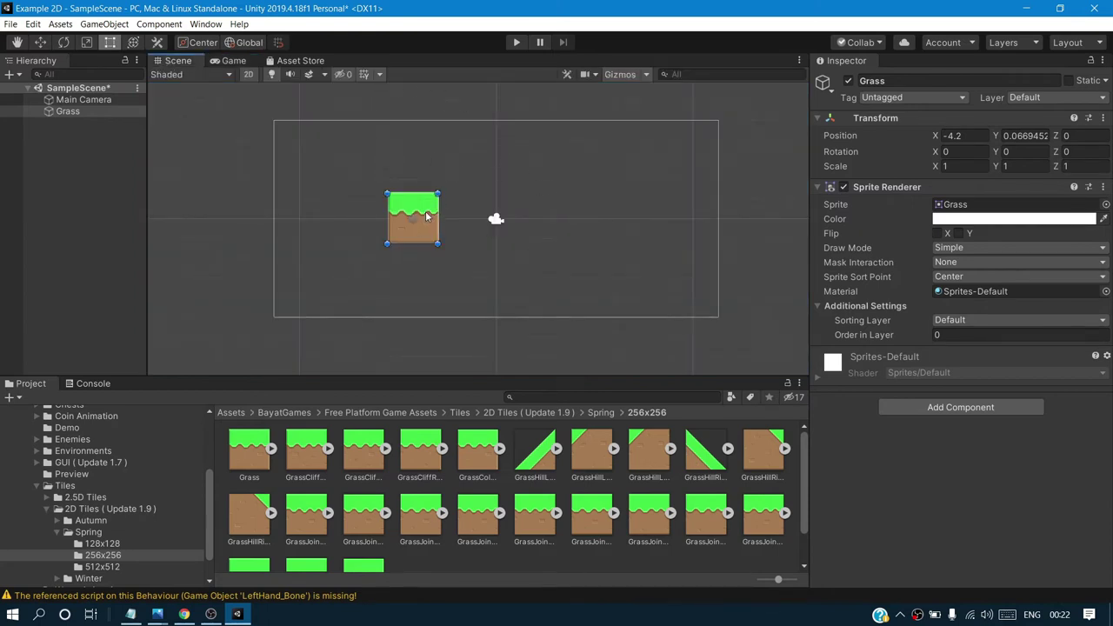
pyautogui.moveTo(427, 213)
pyautogui.mouseDown()
pyautogui.moveTo(567, 199)
pyautogui.moveTo(606, 182)
pyautogui.mouseUp()
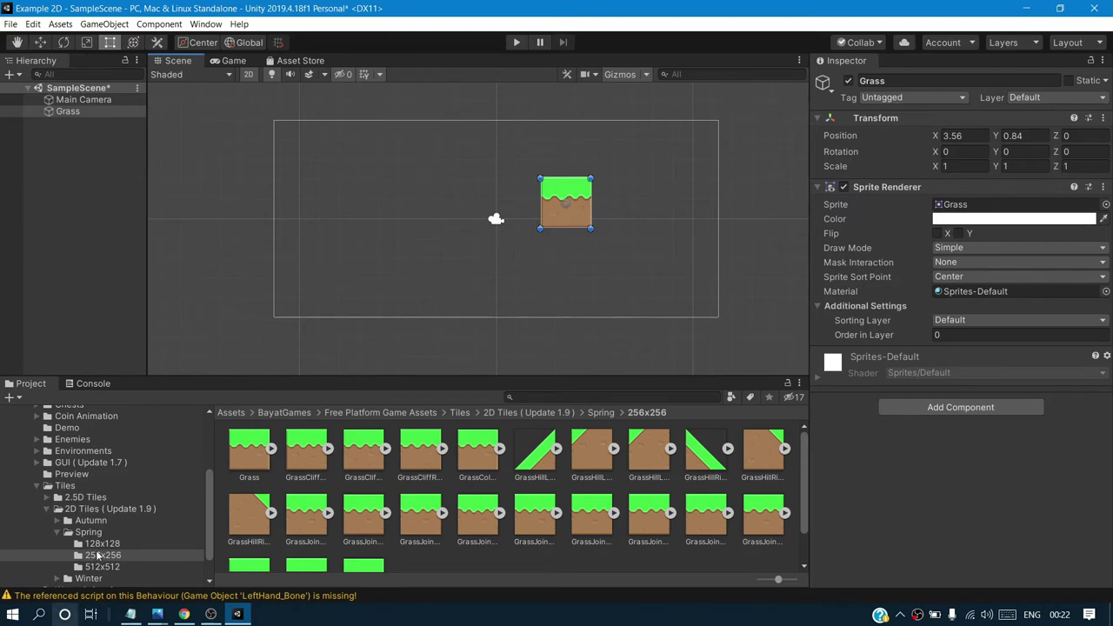
pyautogui.scroll(3, 212, 487)
pyautogui.scroll(-3, 209, 487)
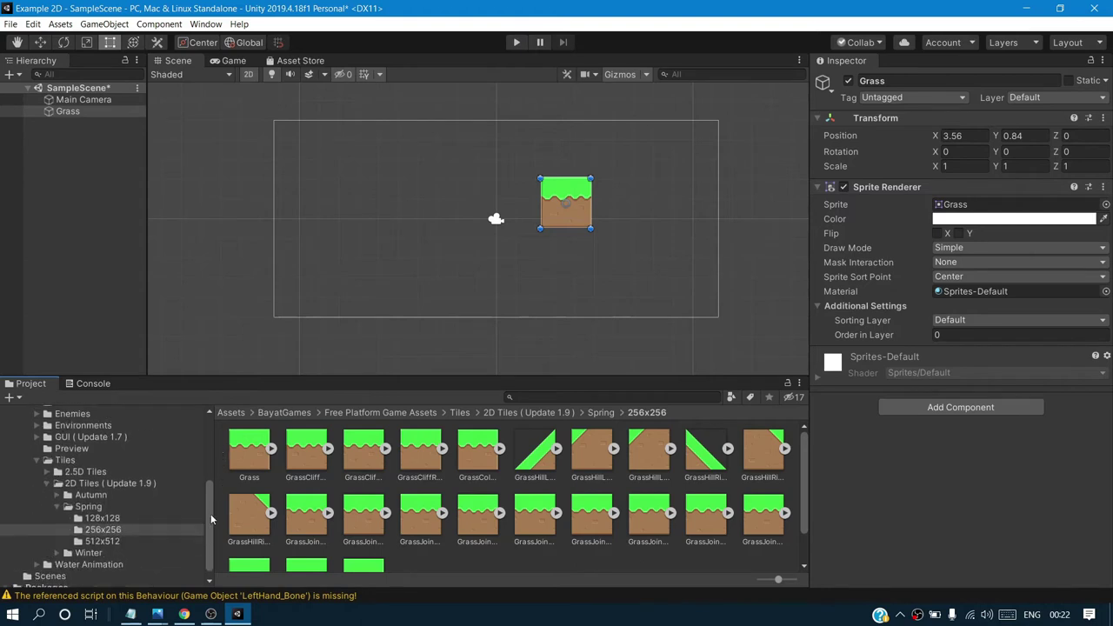
pyautogui.scroll(6, 208, 487)
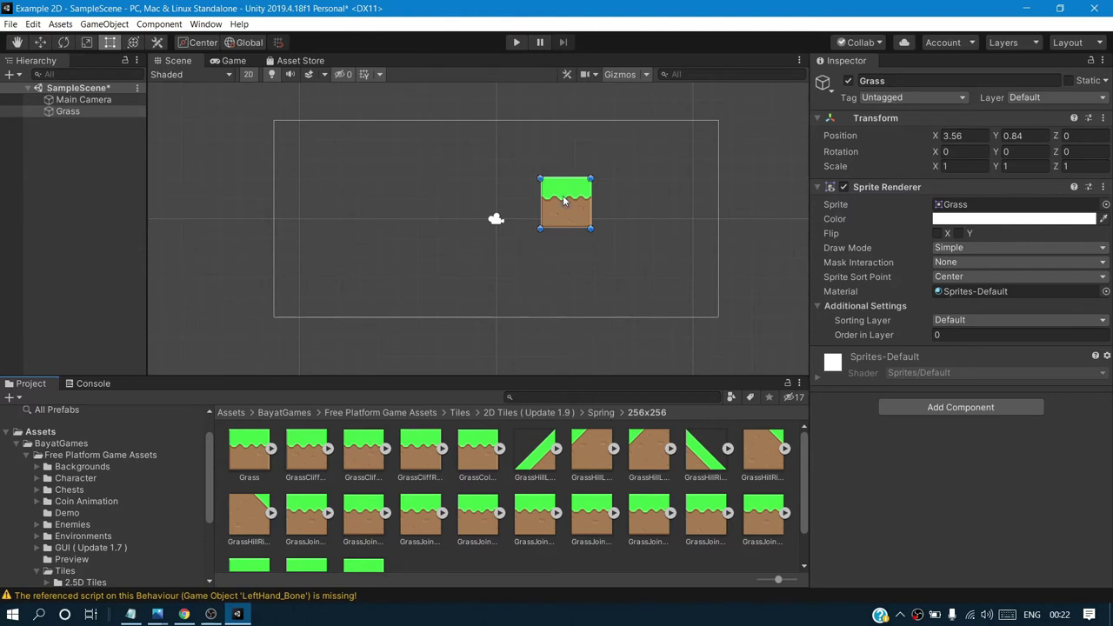
pyautogui.moveTo(563, 192); pyautogui.dragTo(566, 200)
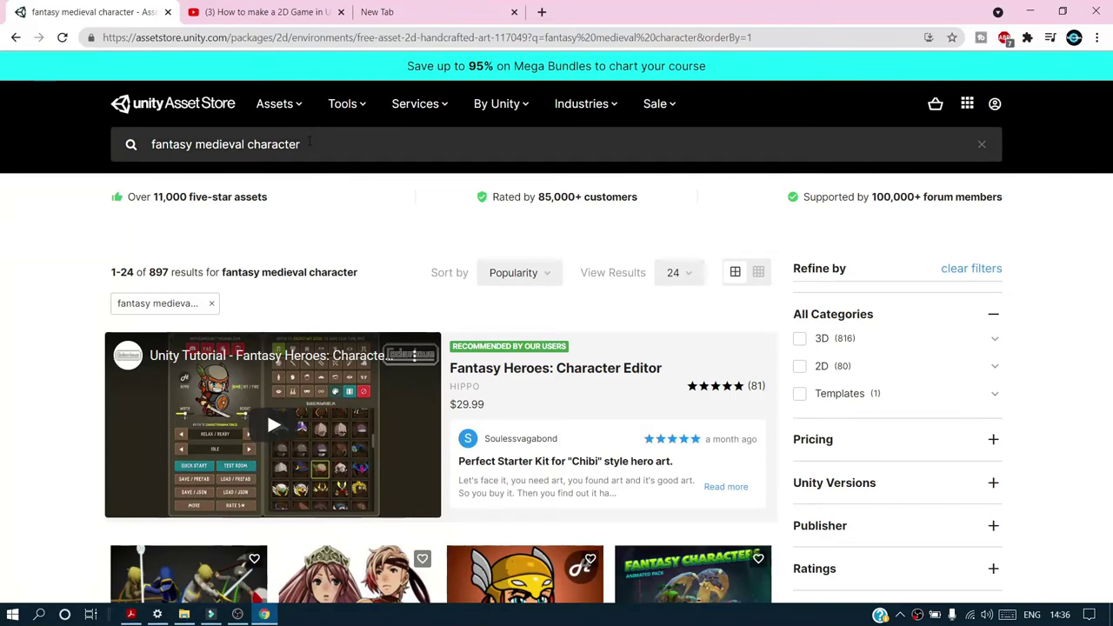
# Step: Search the Asset Store for 'sunny land' and open the free Sunny Land page
pyautogui.click(309, 143)
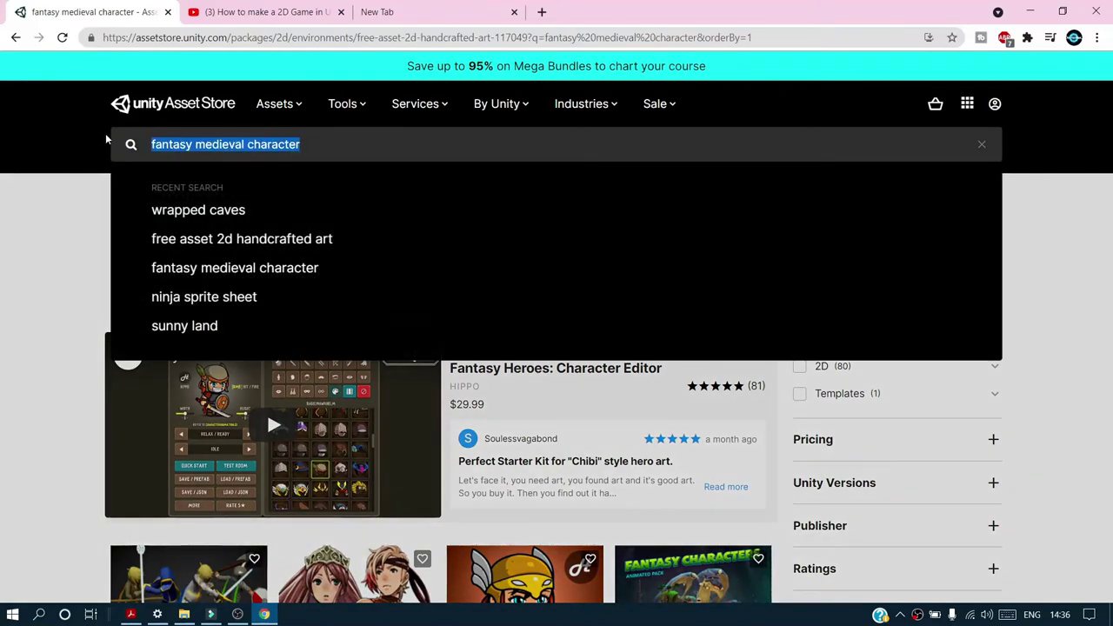
pyautogui.click(197, 325)
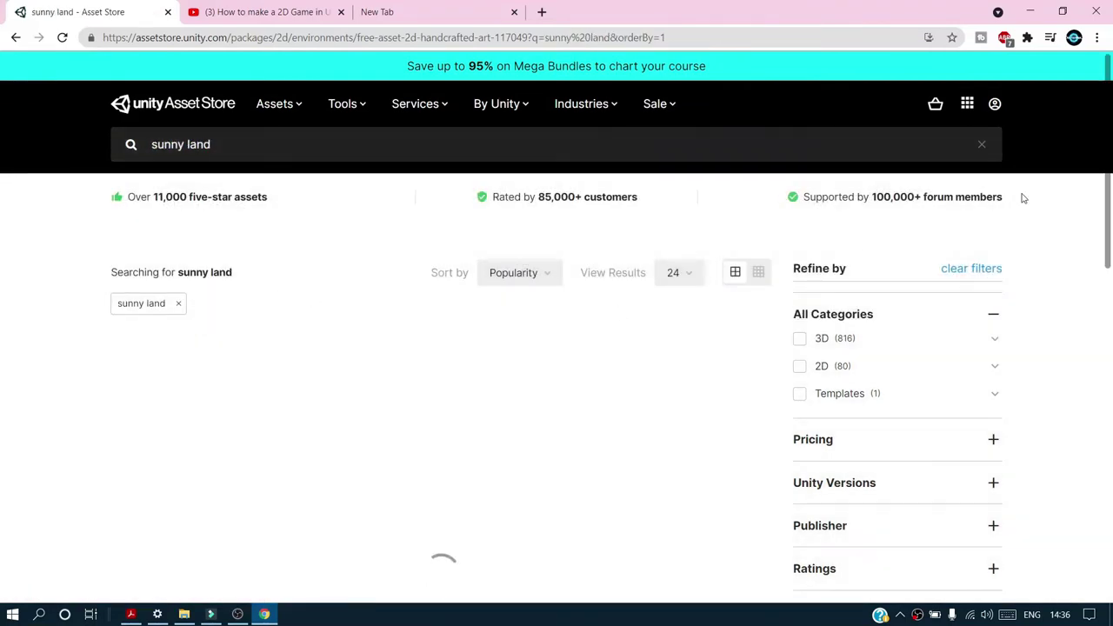
pyautogui.moveTo(1108, 180); pyautogui.dragTo(1109, 189)
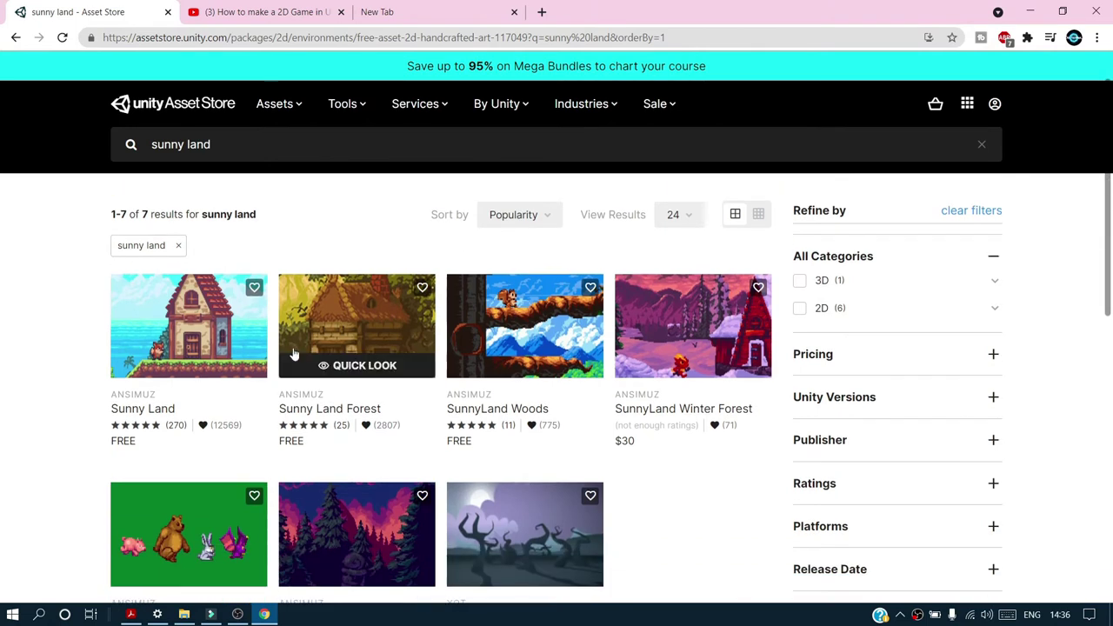
pyautogui.click(172, 327)
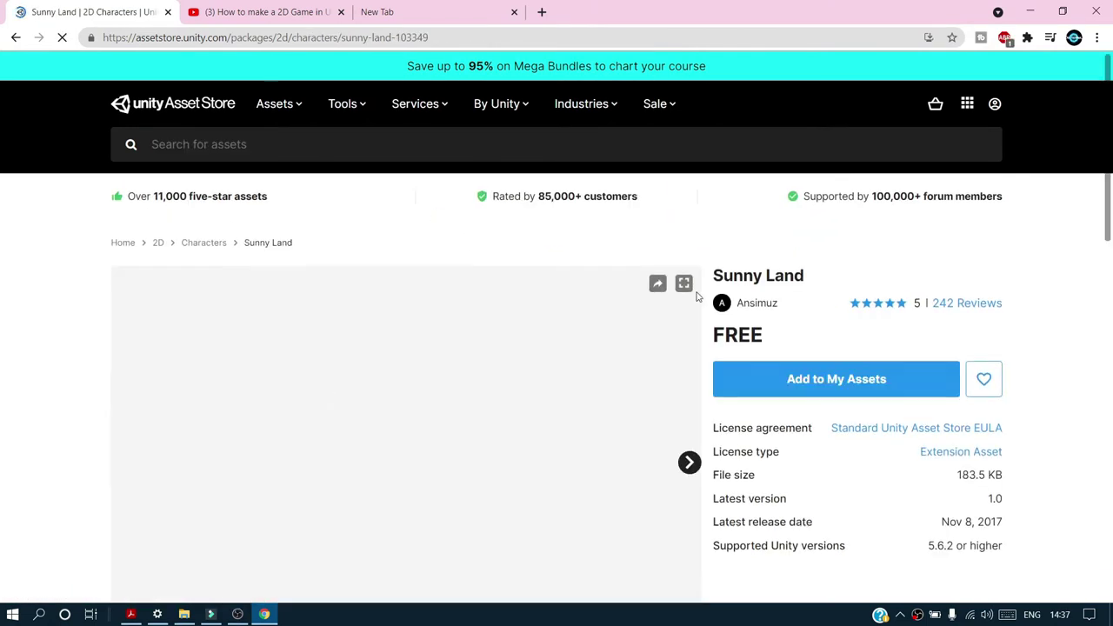
# Step: Browse the Sunny Land preview images from the house screenshot through to the tileset
pyautogui.scroll(-3, 1103, 189)
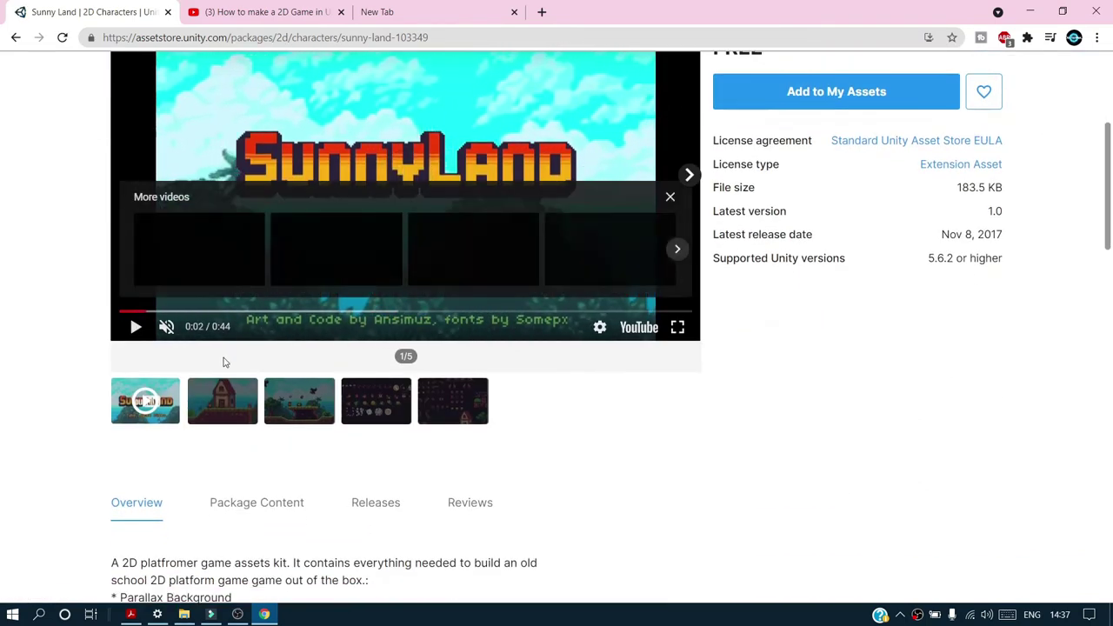
pyautogui.click(242, 410)
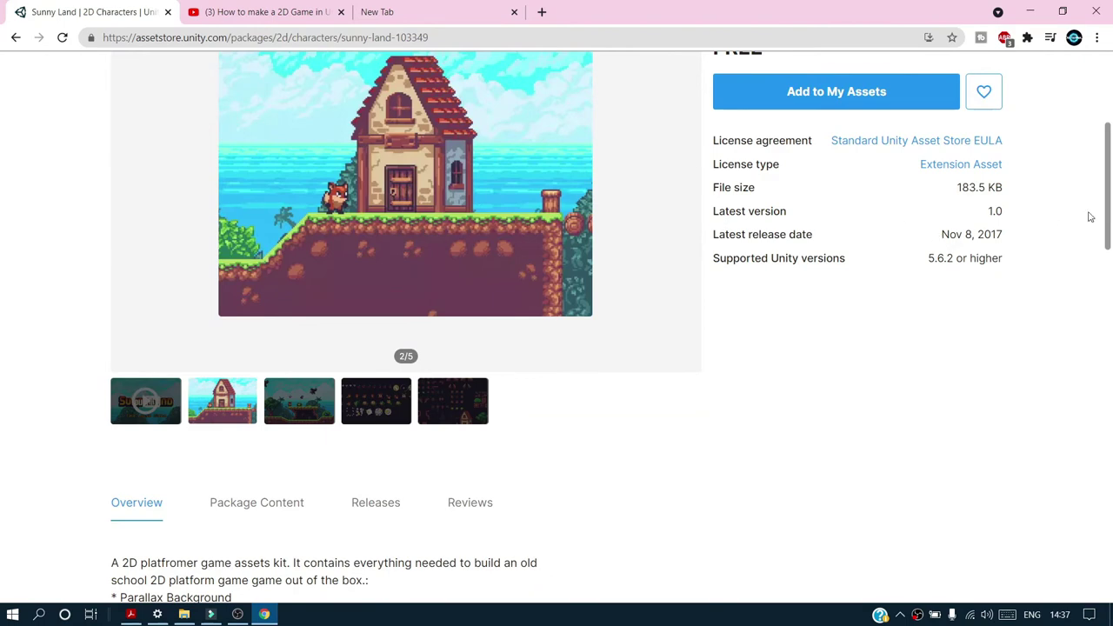
pyautogui.scroll(1, 1109, 229)
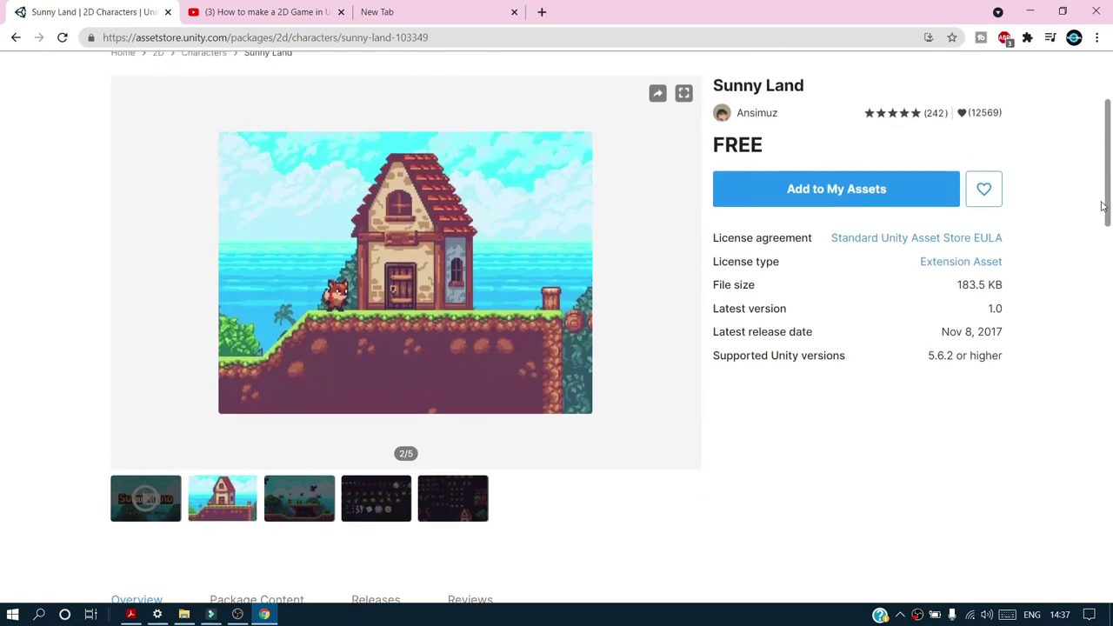
pyautogui.click(306, 522)
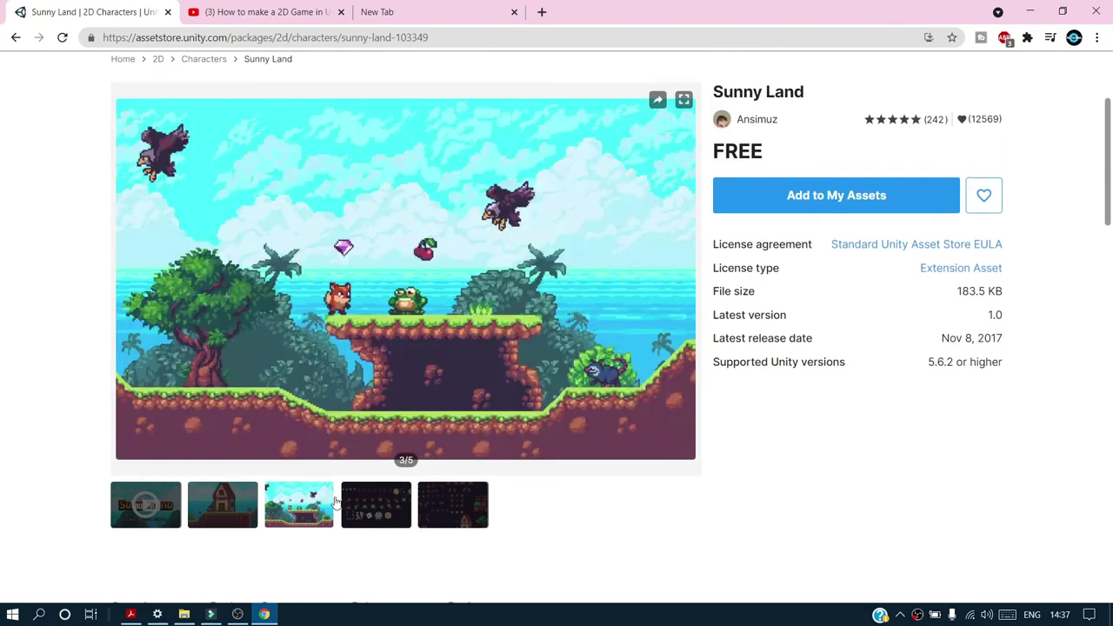
pyautogui.click(364, 508)
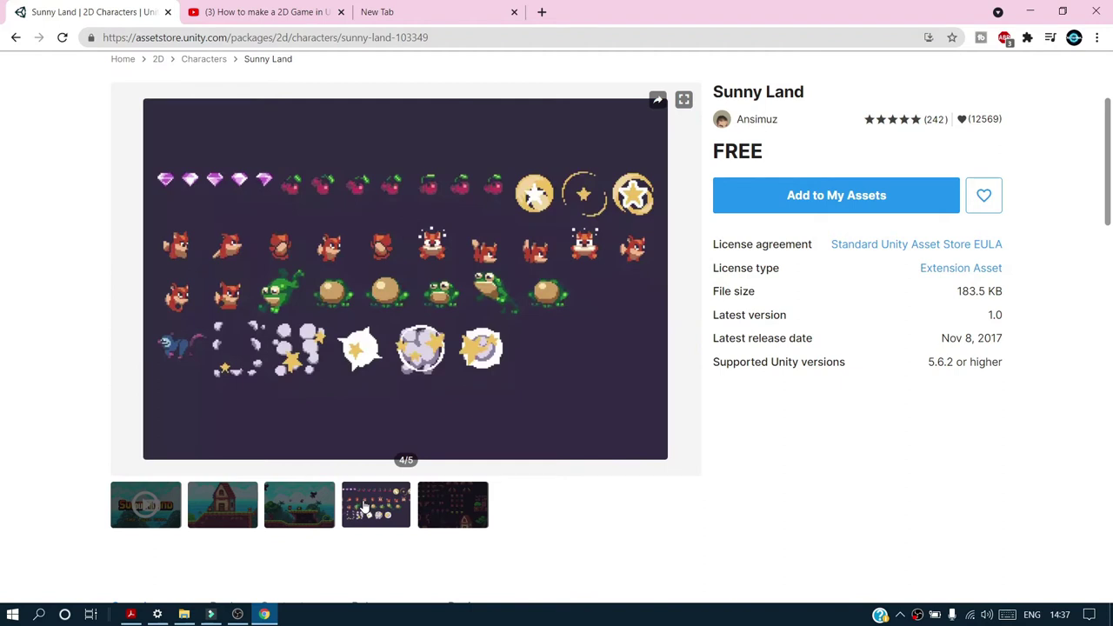
pyautogui.click(427, 507)
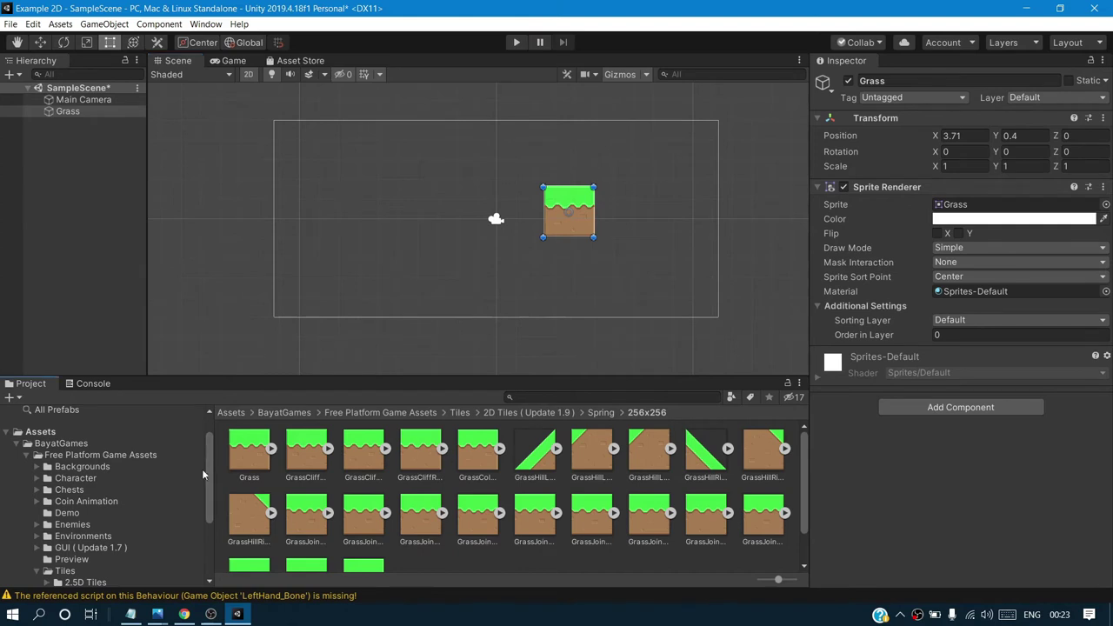
# Step: Navigate to Backgrounds/Background/png/1920x1080/Background and select the Background image
pyautogui.scroll(-3, 202, 474)
pyautogui.scroll(5, 201, 532)
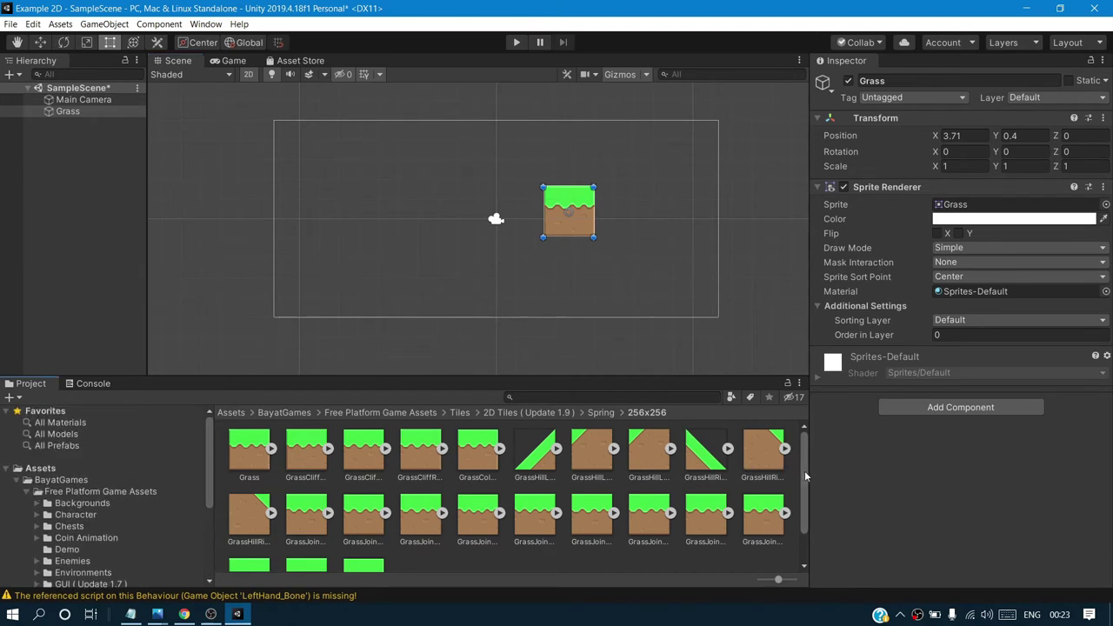
pyautogui.moveTo(805, 471)
pyautogui.mouseDown()
pyautogui.moveTo(798, 527)
pyautogui.moveTo(799, 465)
pyautogui.mouseUp()
pyautogui.scroll(-3, 63, 448)
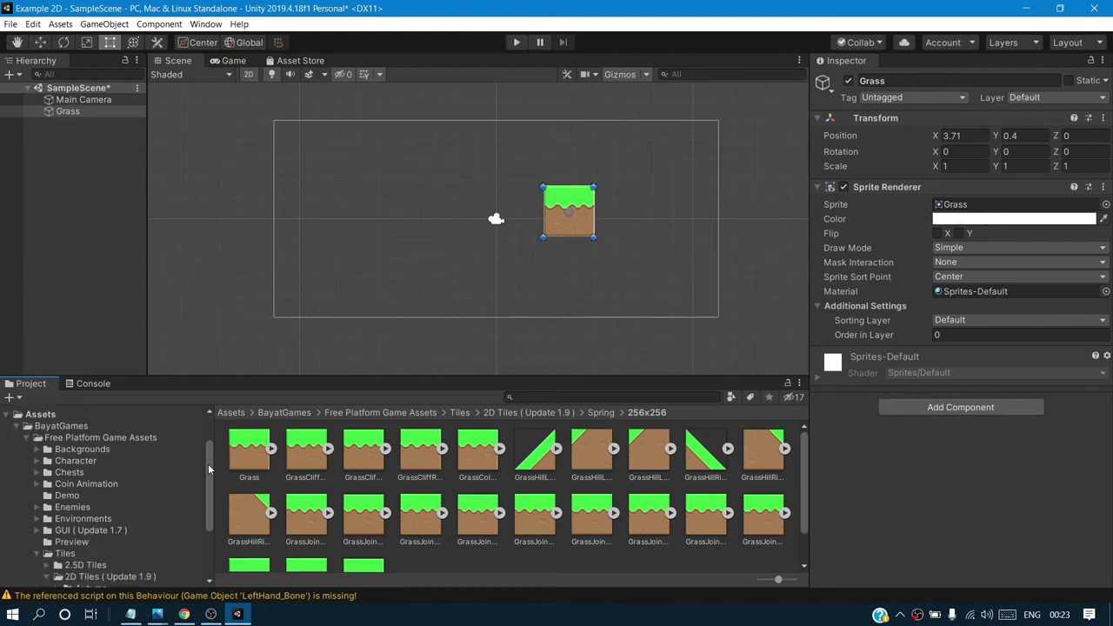
pyautogui.click(65, 448)
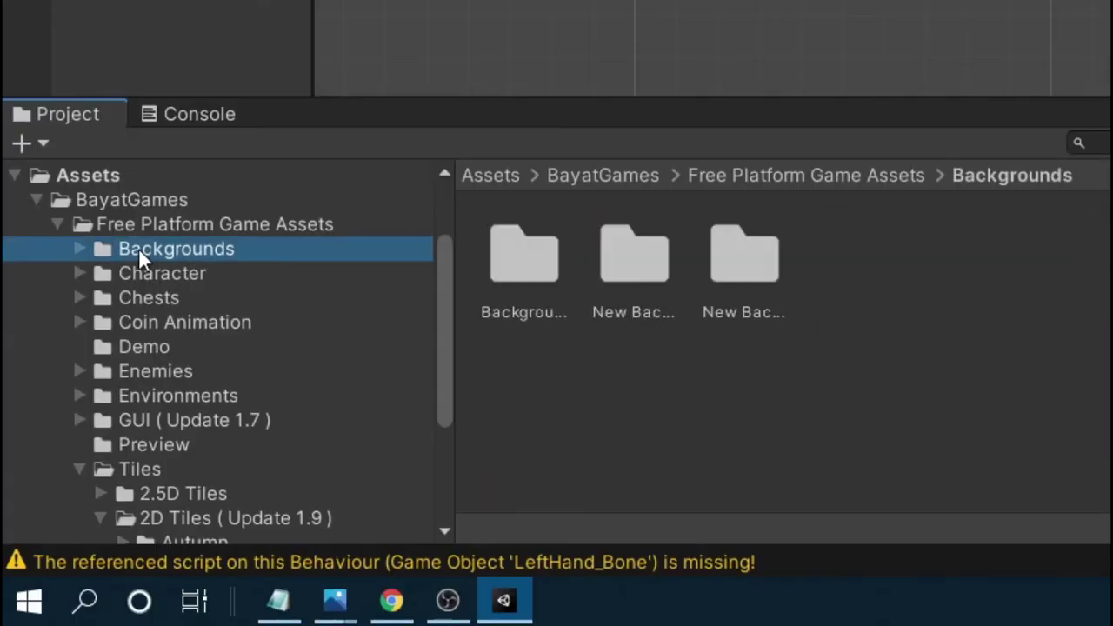
pyautogui.doubleClick(543, 287)
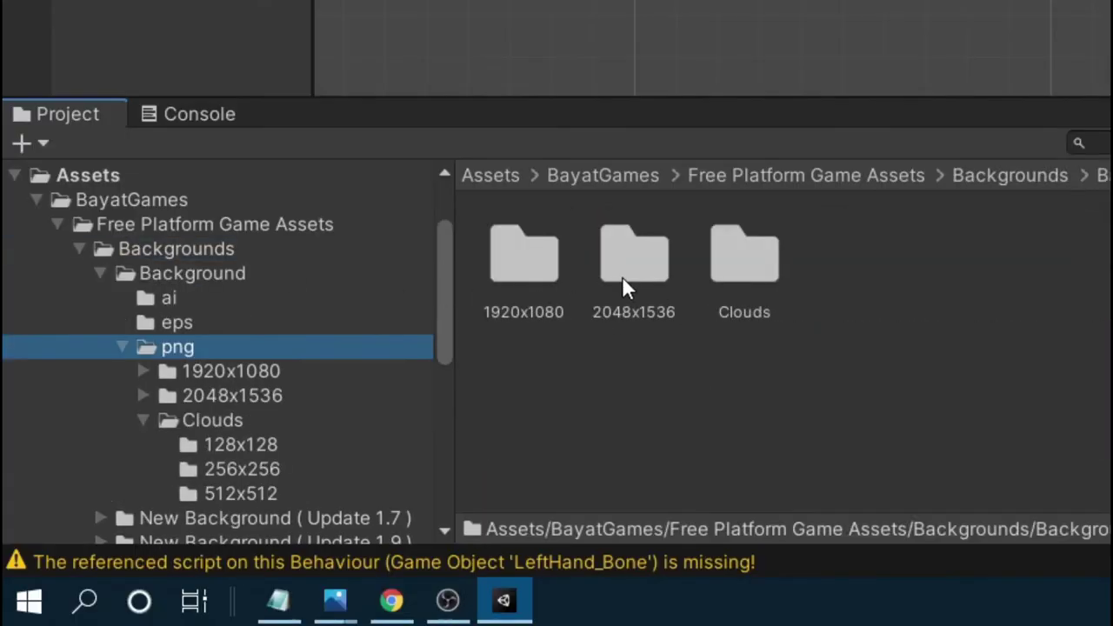
pyautogui.doubleClick(545, 284)
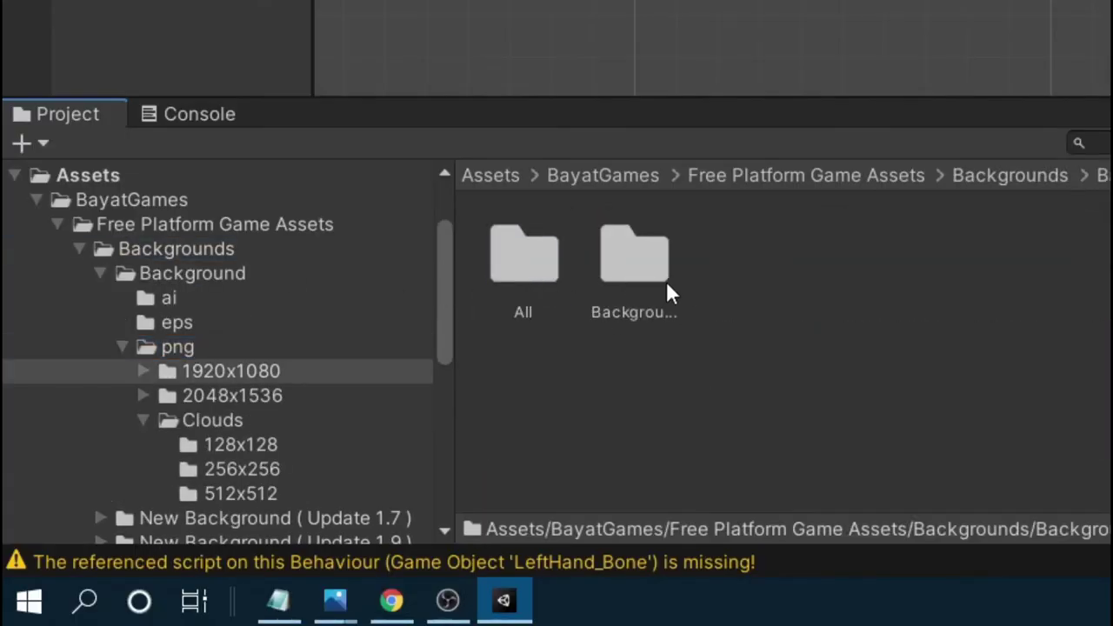
pyautogui.doubleClick(667, 291)
pyautogui.click(541, 268)
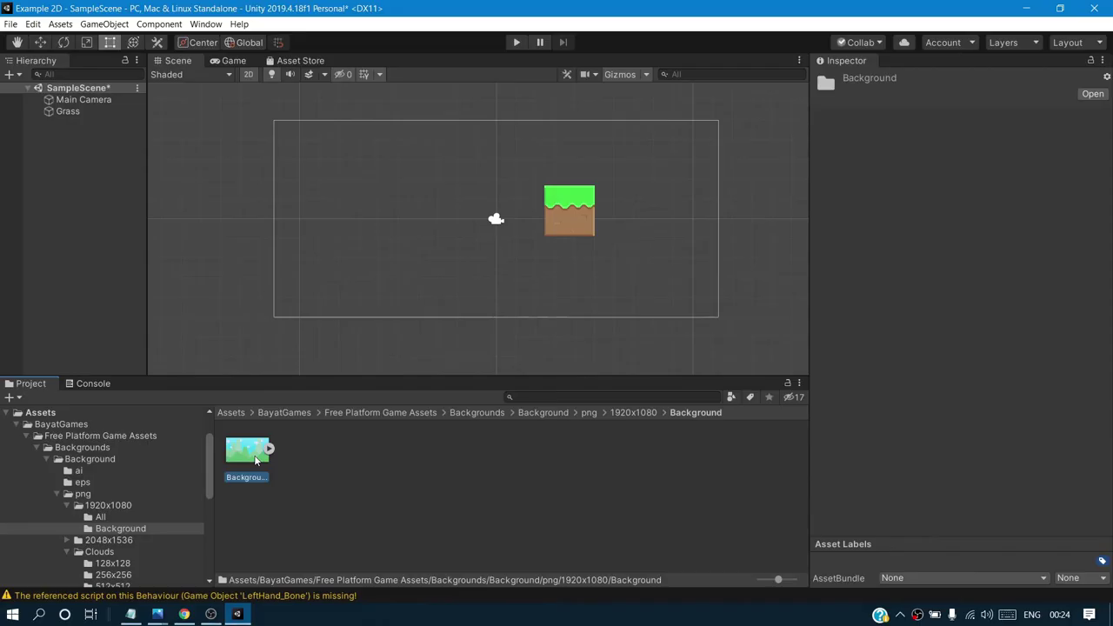
# Step: Place the Background sprite in the scene and stretch it to X 1.178218, Y 0.918219 over the camera frame
pyautogui.moveTo(250, 459); pyautogui.dragTo(437, 233)
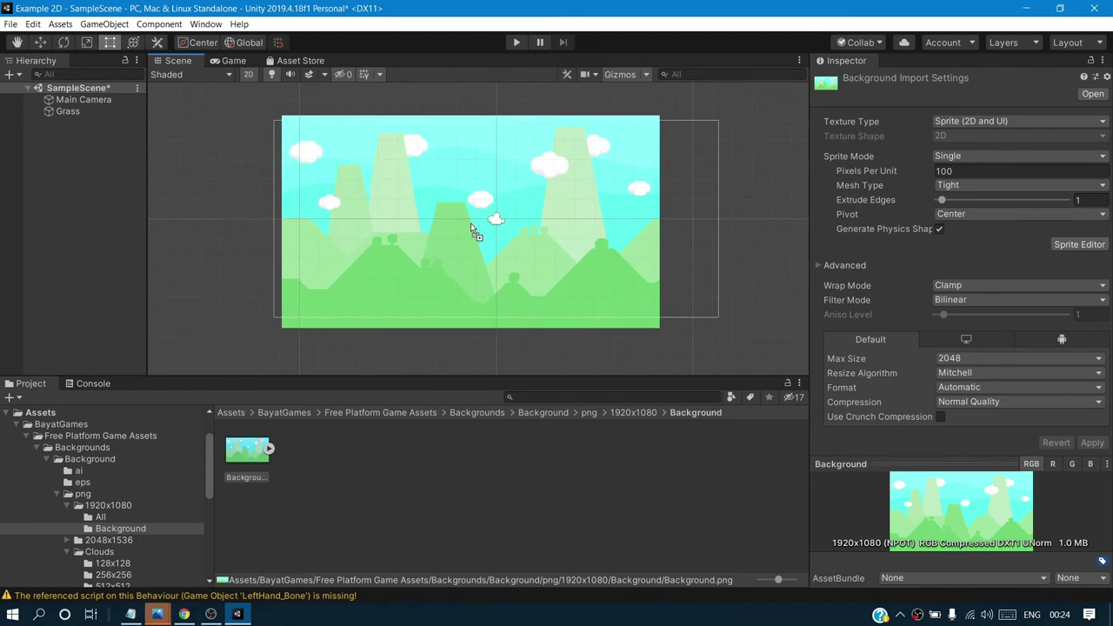
pyautogui.moveTo(437, 233); pyautogui.dragTo(464, 223)
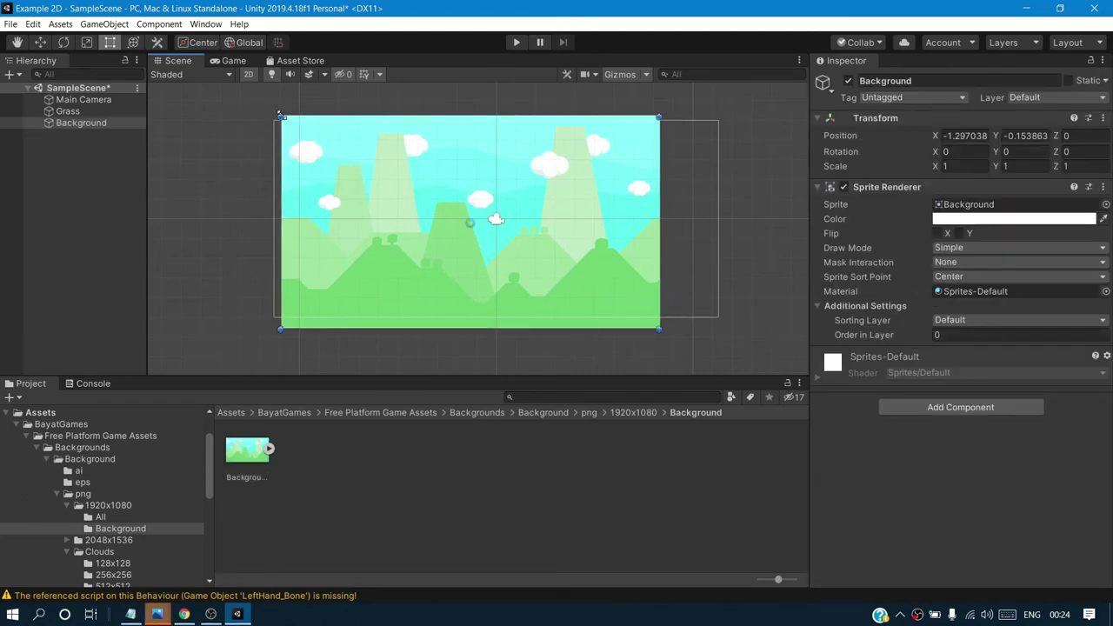
pyautogui.moveTo(280, 115); pyautogui.dragTo(271, 122)
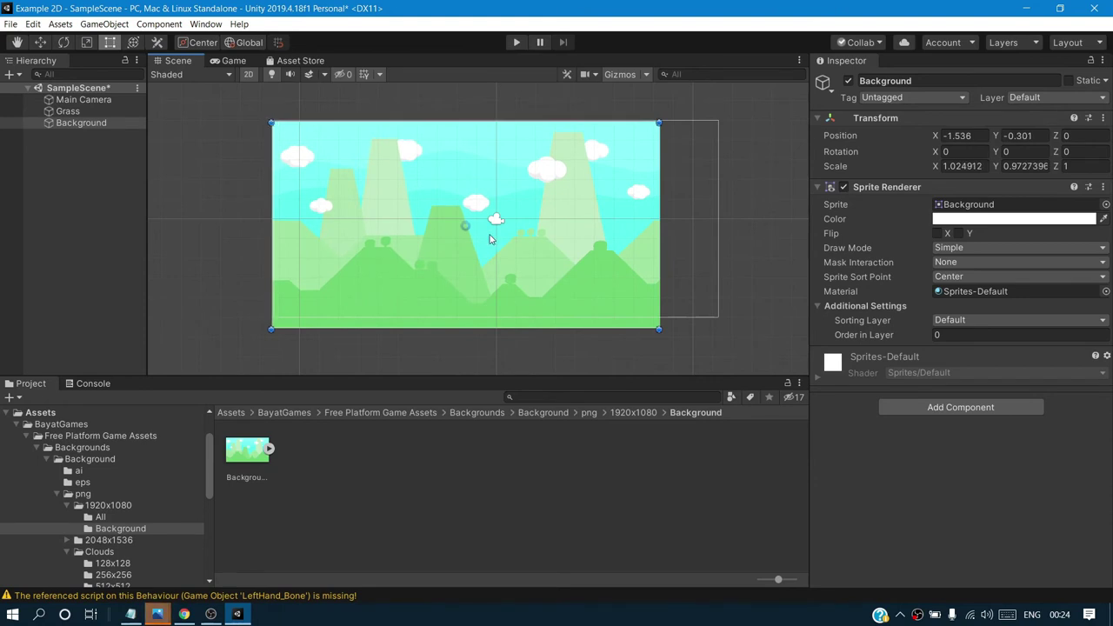
pyautogui.moveTo(659, 329); pyautogui.dragTo(718, 315)
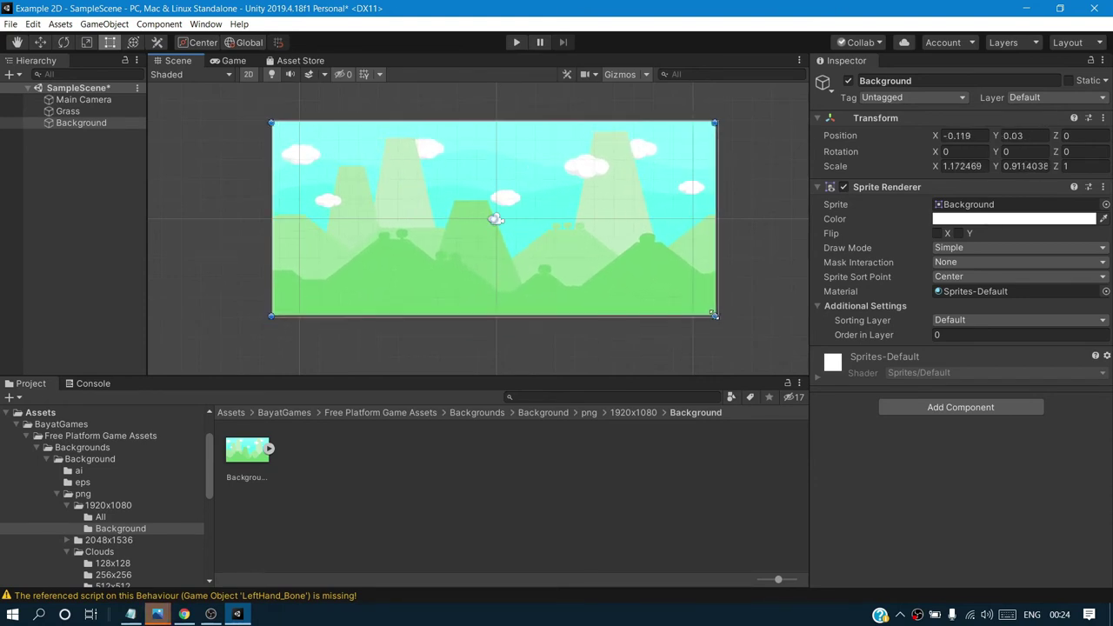
pyautogui.moveTo(718, 315); pyautogui.dragTo(716, 318)
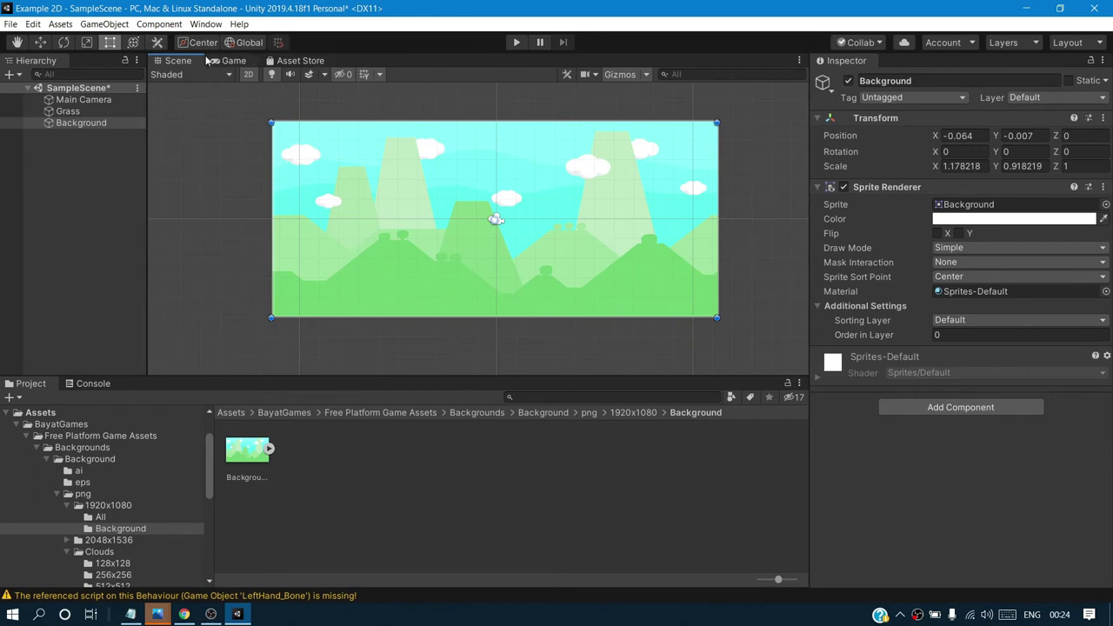
pyautogui.click(232, 60)
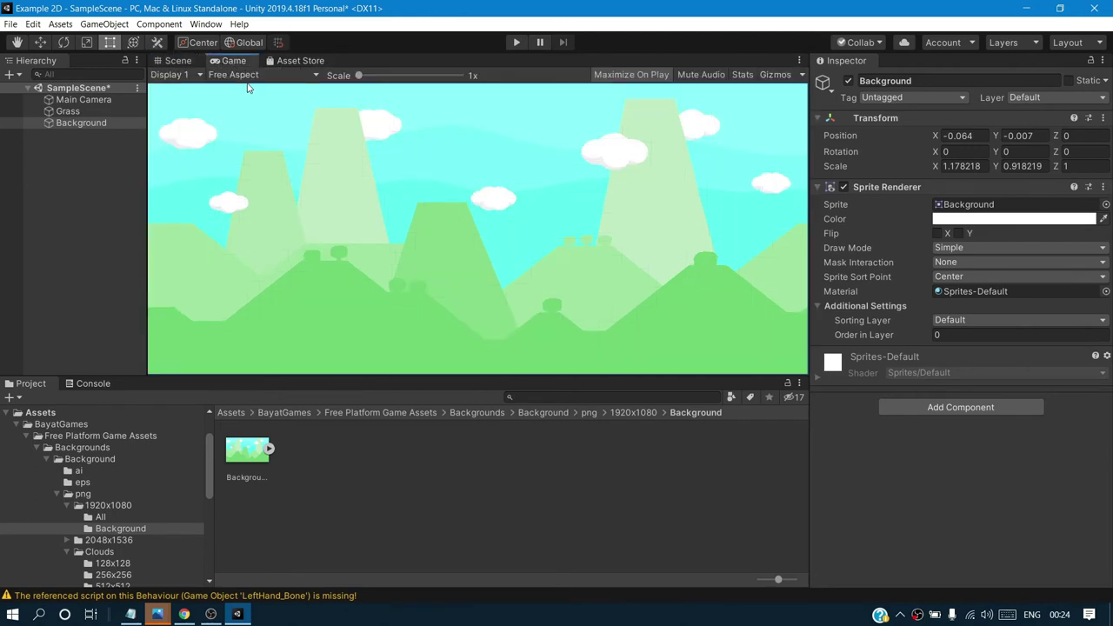
pyautogui.click(178, 61)
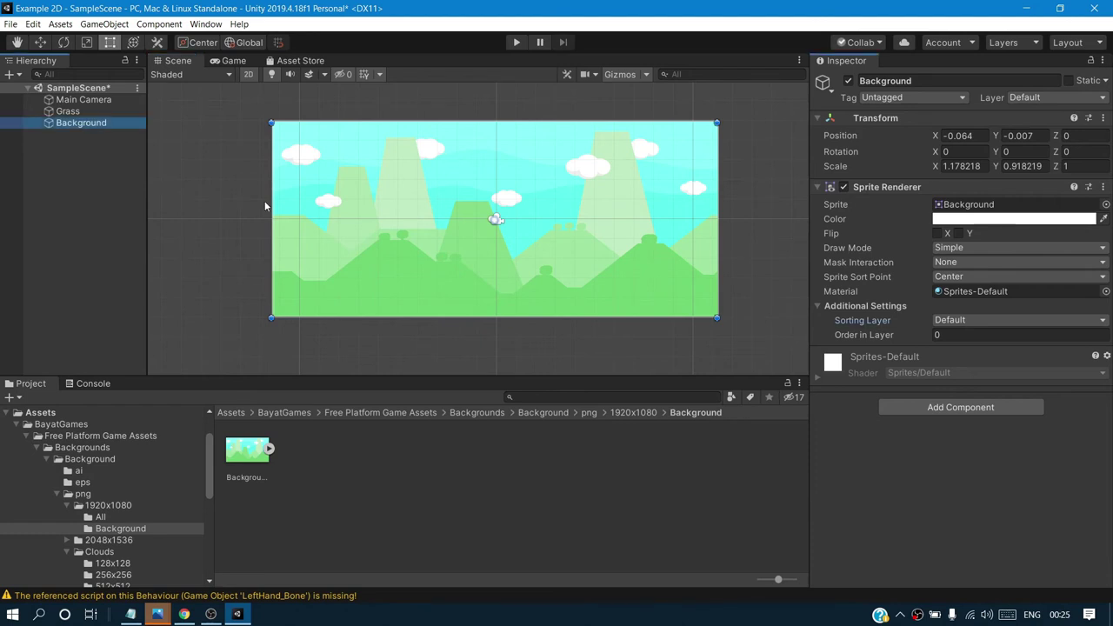
# Step: Set the Grass tile's Order in Layer to 10 so it draws in front of the background
pyautogui.click(68, 112)
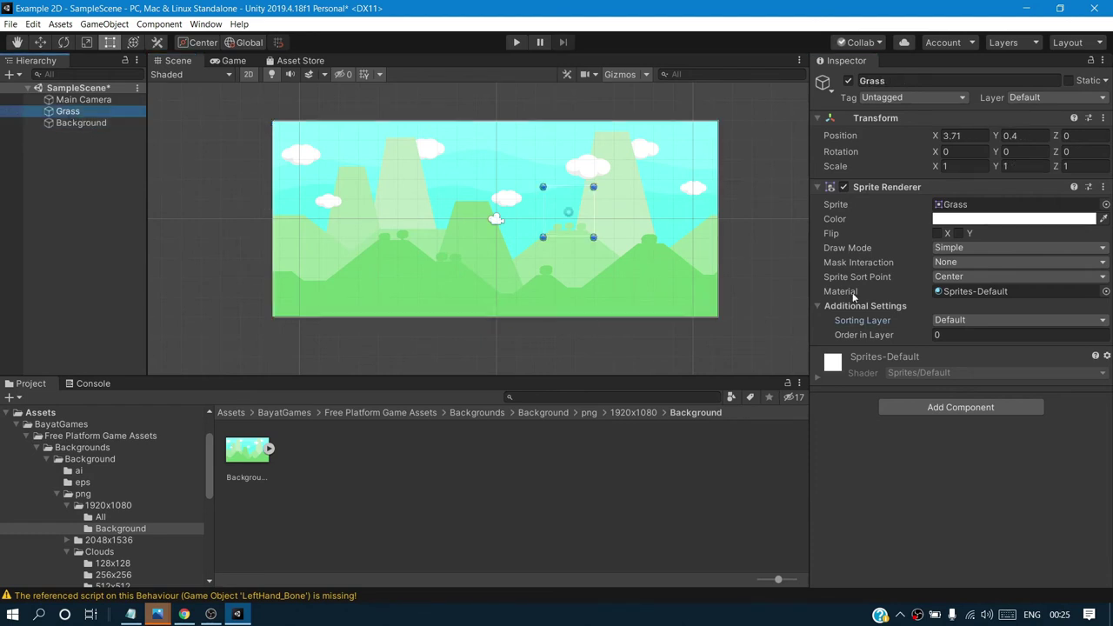
pyautogui.click(951, 335)
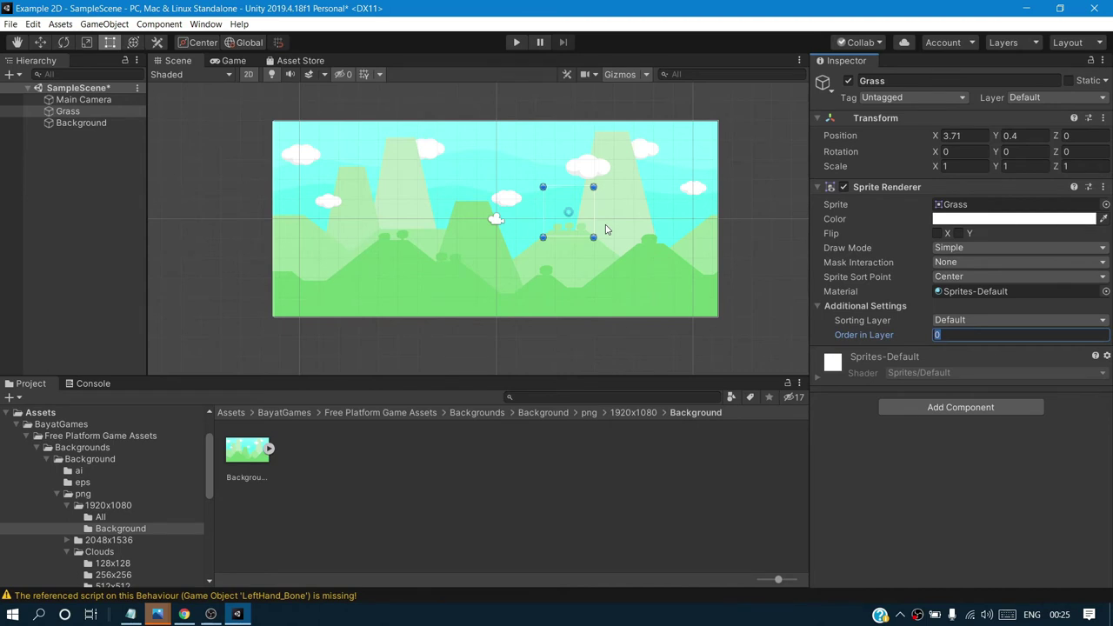
pyautogui.write('1')
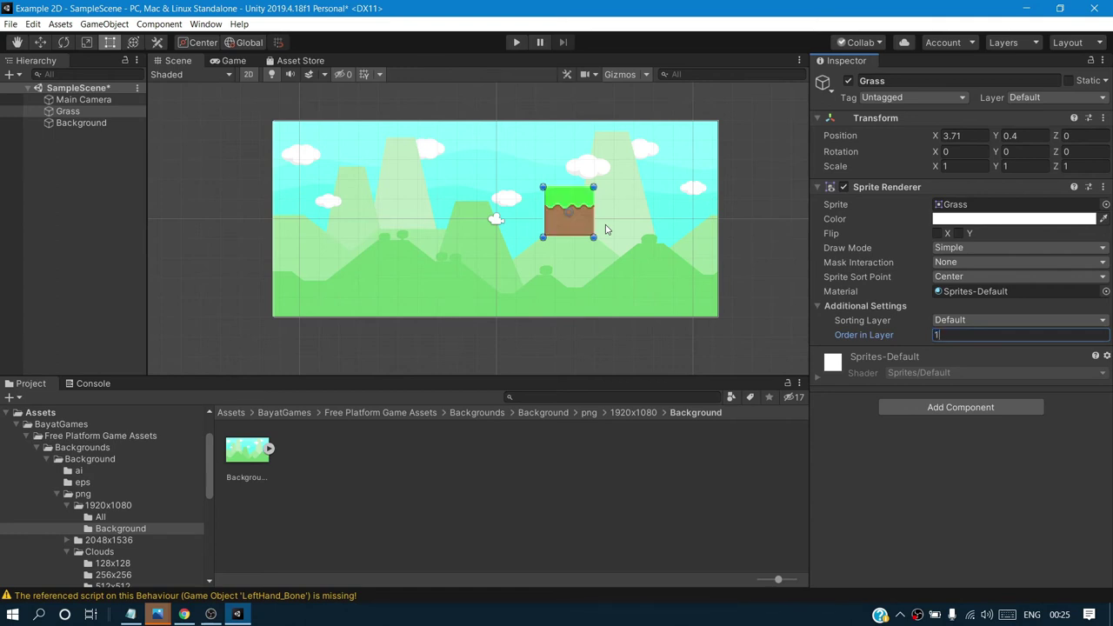
pyautogui.write('0')
pyautogui.press('Return')
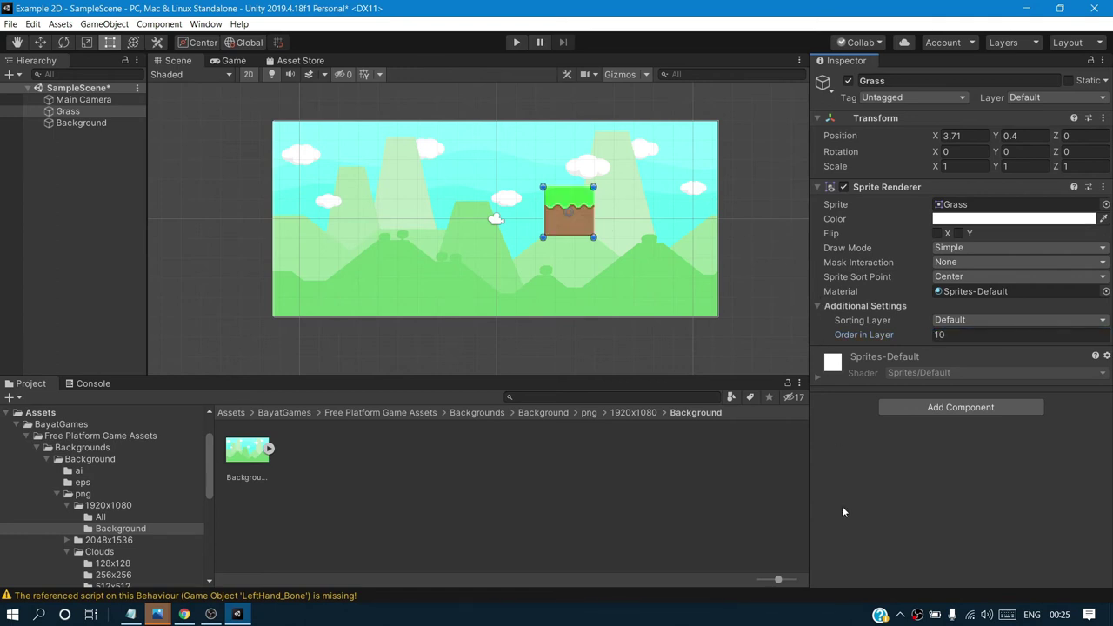
pyautogui.moveTo(579, 205)
pyautogui.mouseDown()
pyautogui.moveTo(609, 185)
pyautogui.moveTo(598, 220)
pyautogui.moveTo(607, 215)
pyautogui.mouseUp()
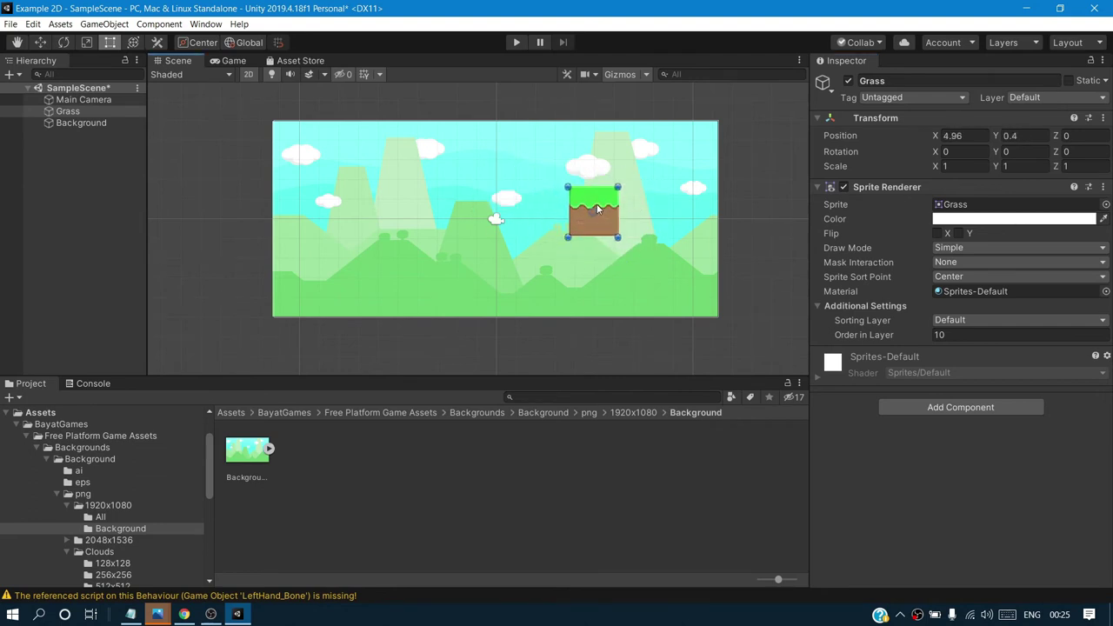
# Step: Reframe the view and move the Grass tile right and down to X 5.49, Y -0.41
pyautogui.scroll(1, 207, 182)
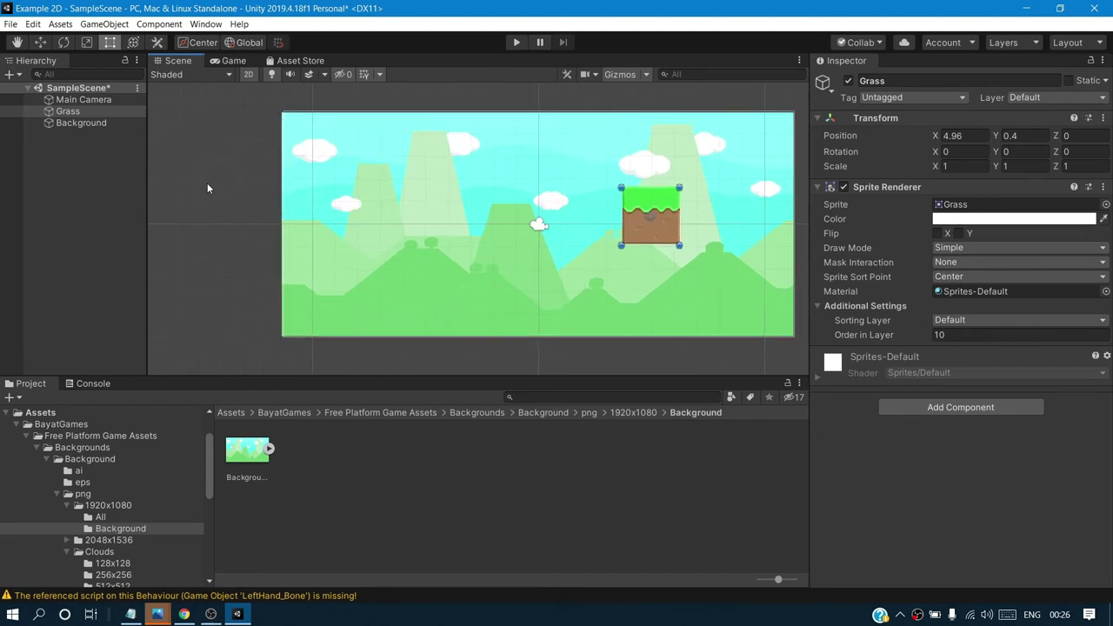
pyautogui.click(17, 42)
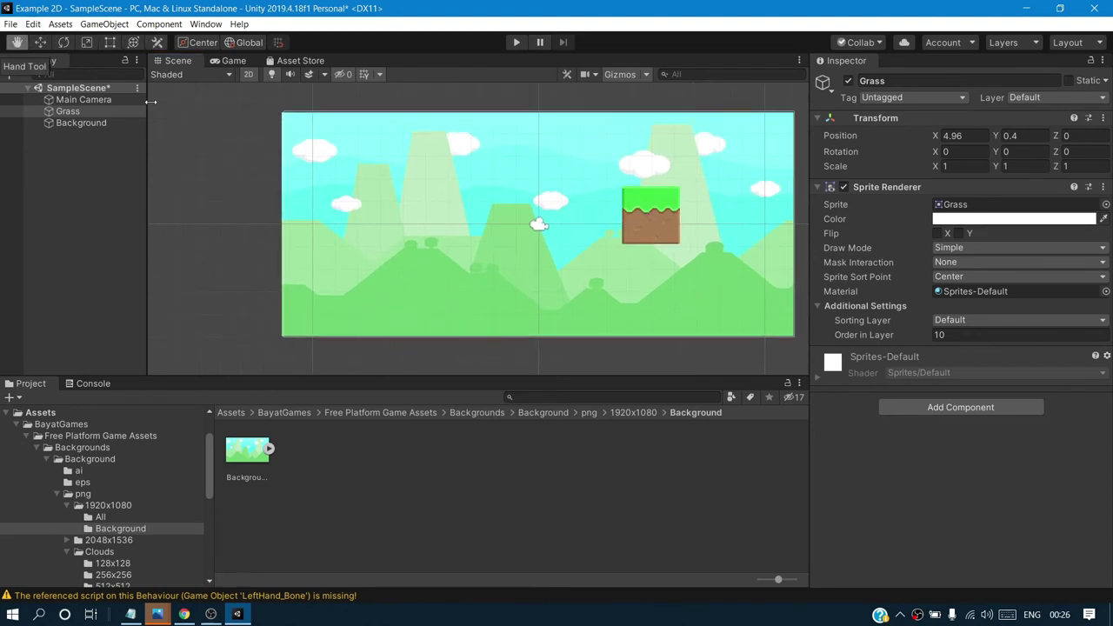
pyautogui.moveTo(197, 169); pyautogui.dragTo(135, 157)
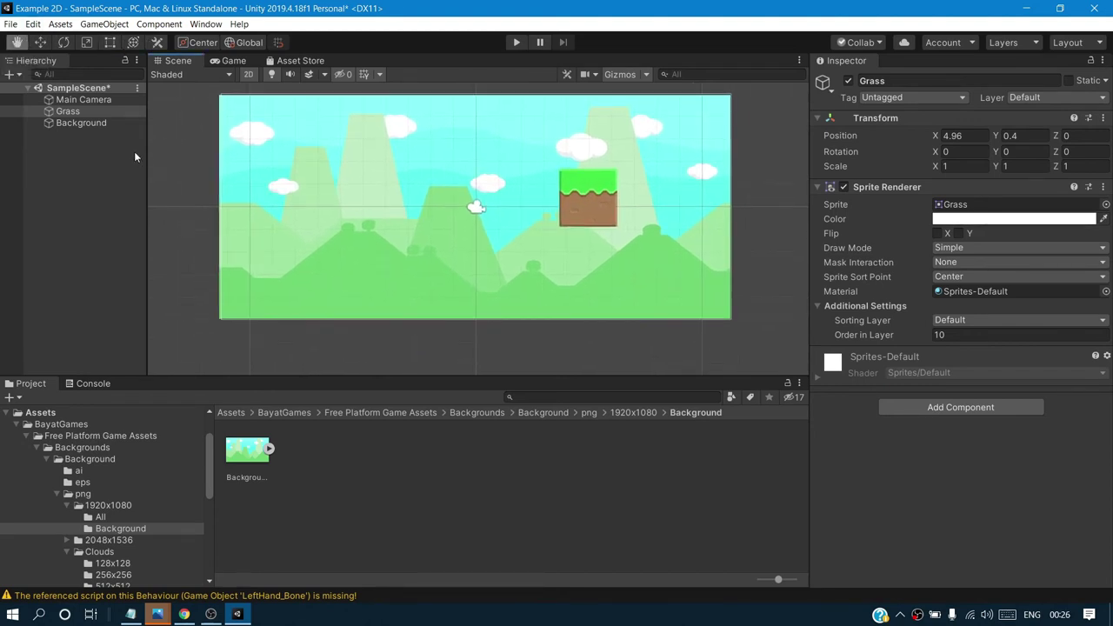
pyautogui.scroll(1, 159, 177)
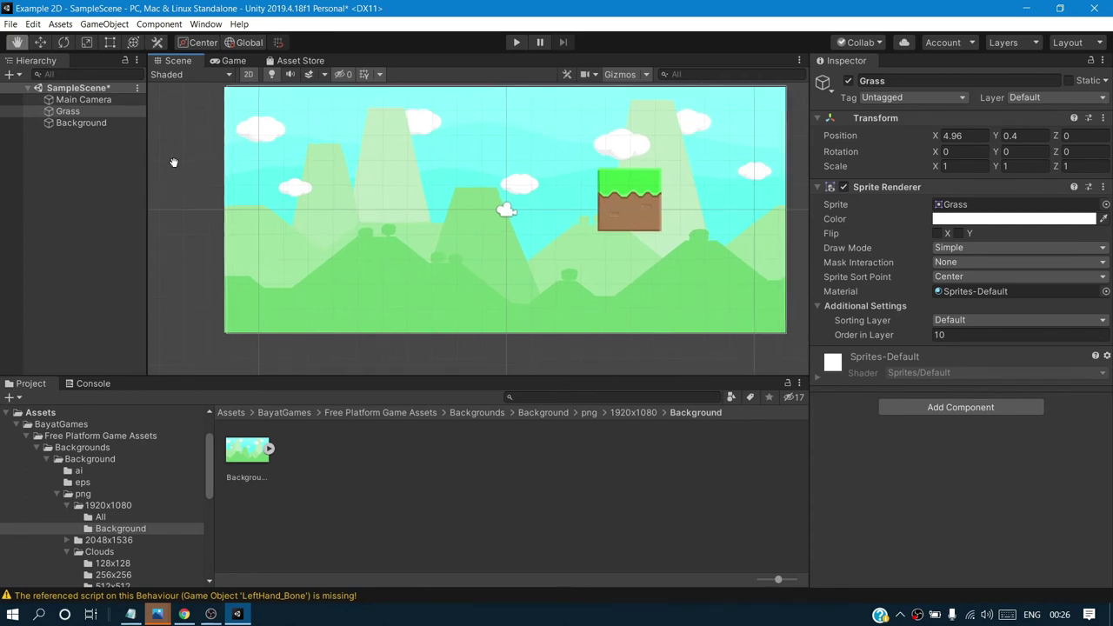
pyautogui.moveTo(179, 157); pyautogui.dragTo(174, 185)
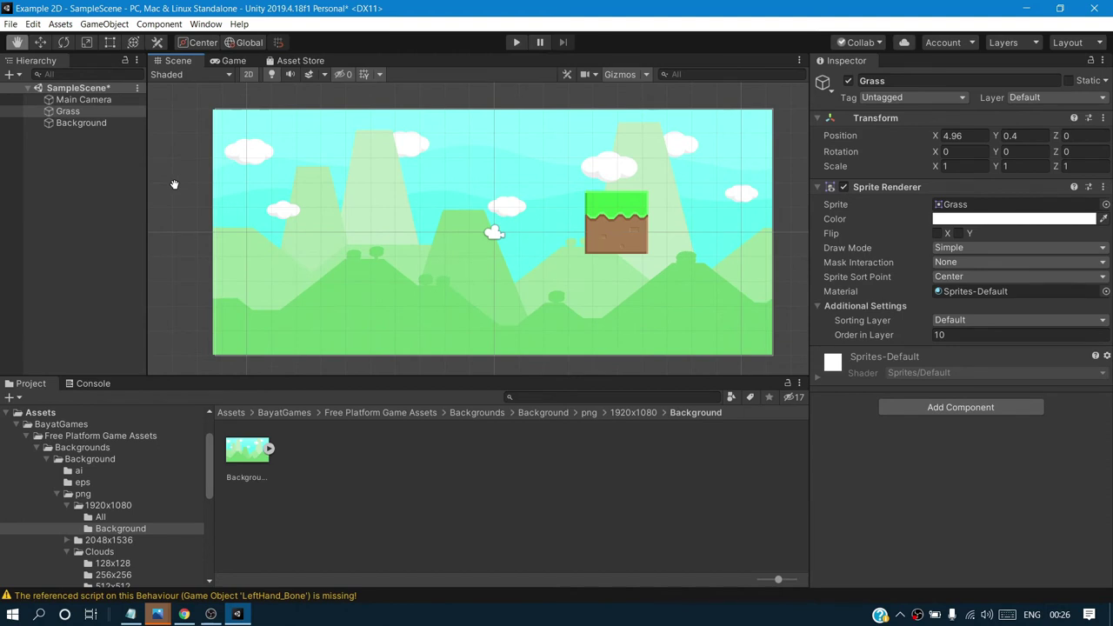
pyautogui.scroll(1, 165, 201)
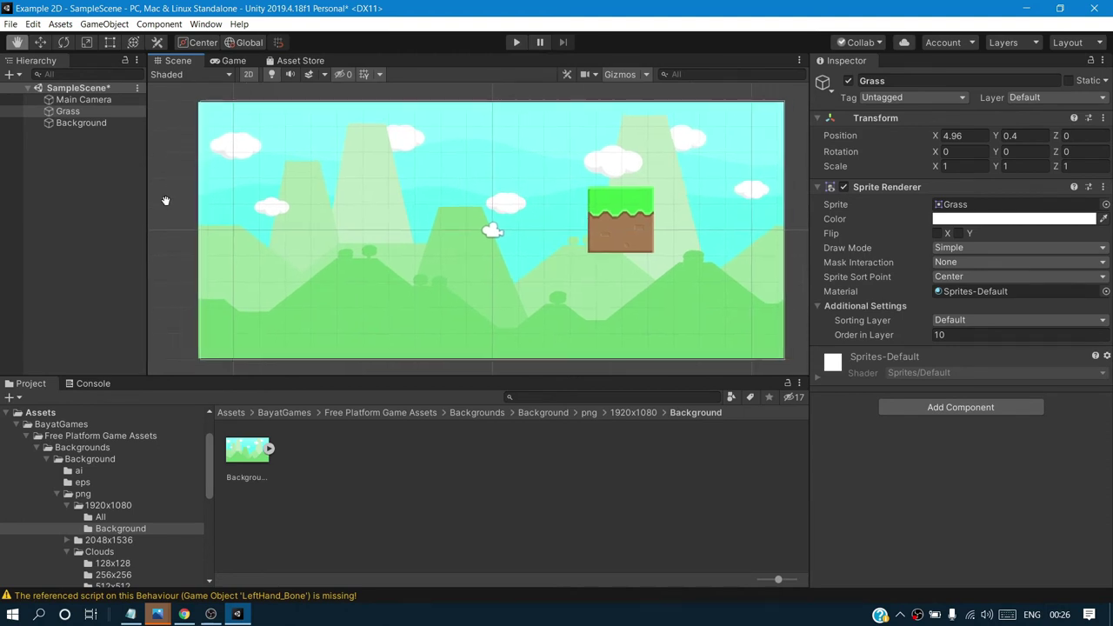
pyautogui.click(109, 44)
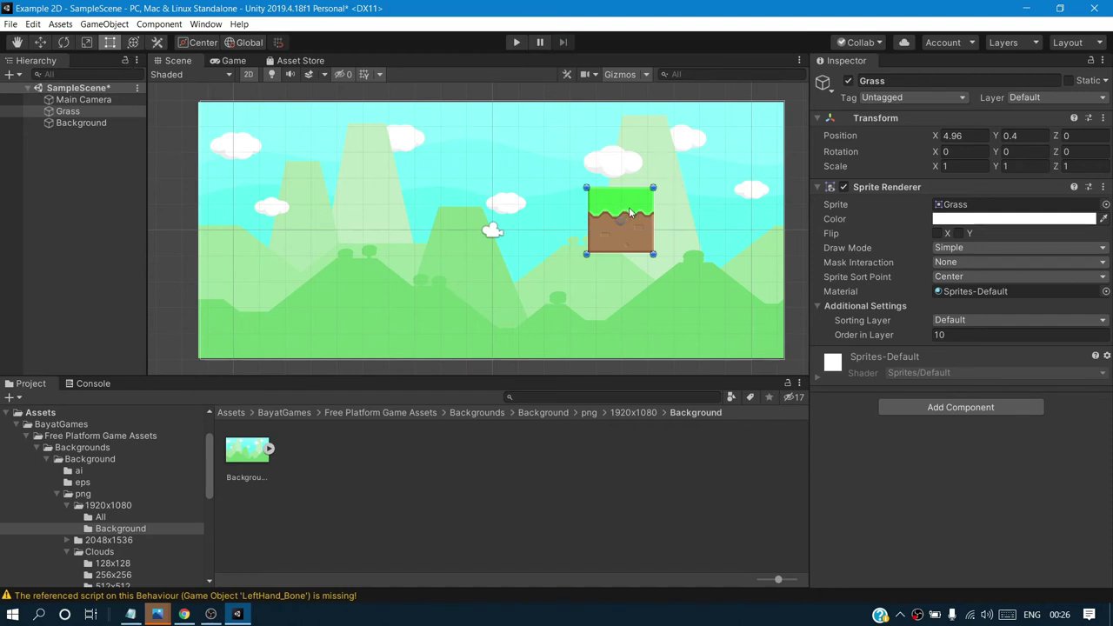
pyautogui.moveTo(630, 212); pyautogui.dragTo(645, 237)
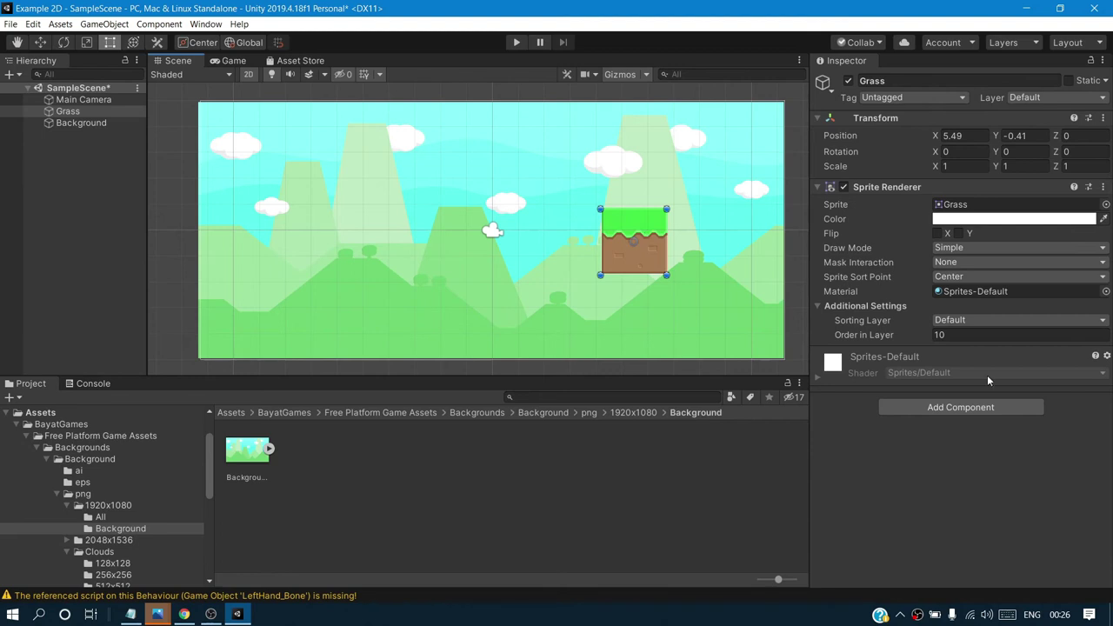
# Step: Create a new sorting layer named Background from the Grass tile's Sorting Layer menu
pyautogui.click(1027, 322)
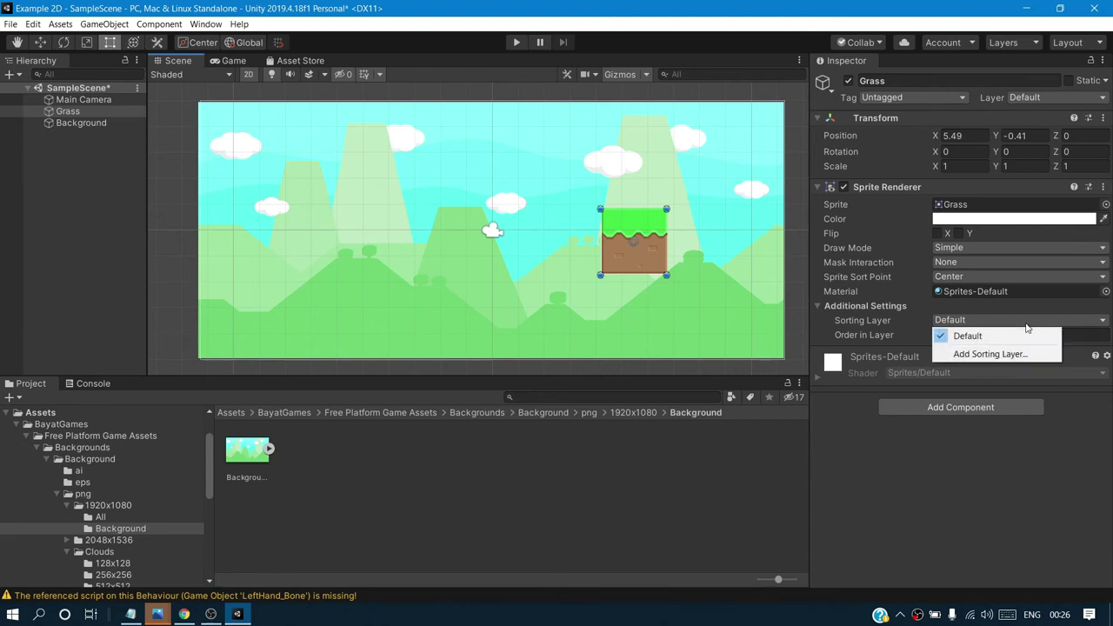
pyautogui.click(992, 354)
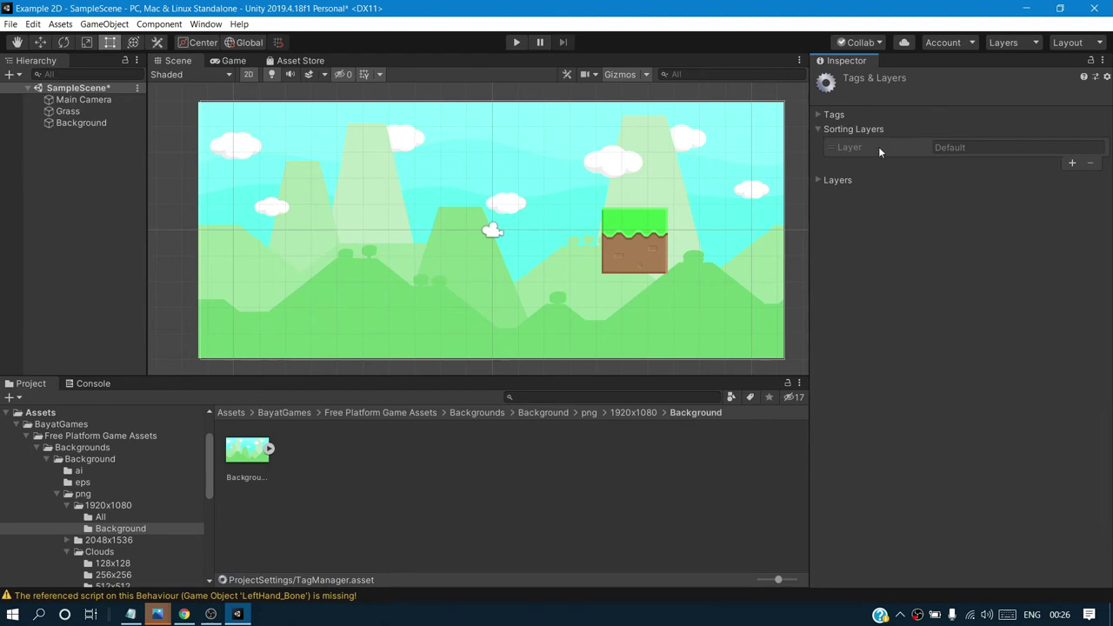
pyautogui.click(1072, 164)
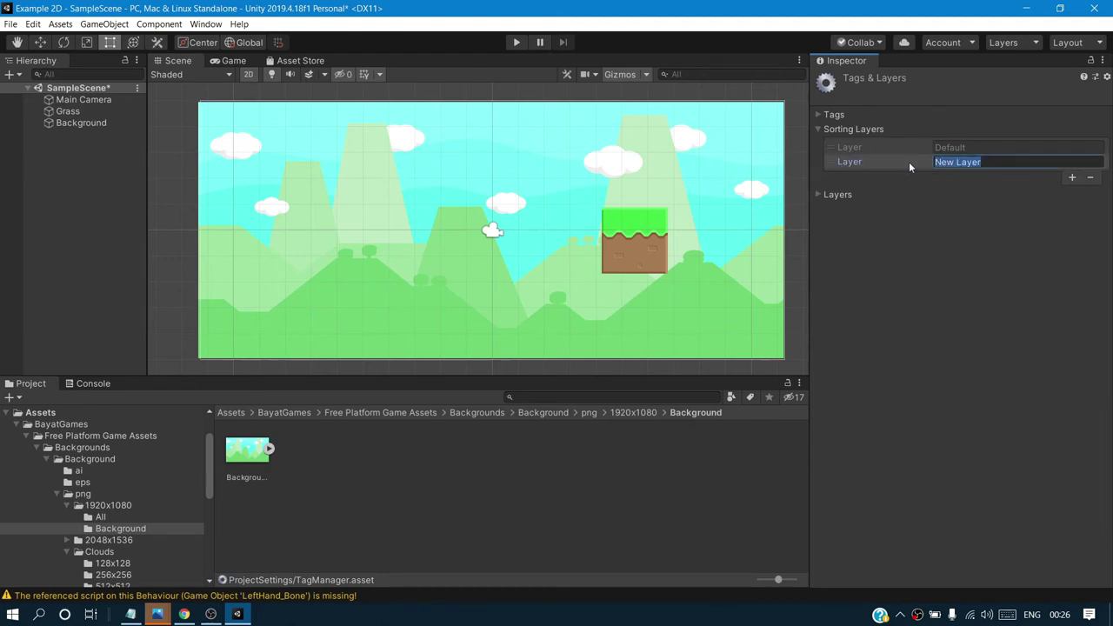
pyautogui.write('Ba')
pyautogui.write('ckgr')
pyautogui.write('ound')
pyautogui.click(658, 520)
# Step: Put the Grass tile on the Background sorting layer and nudge it up to about X 5.55, Y -0.19
pyautogui.click(647, 246)
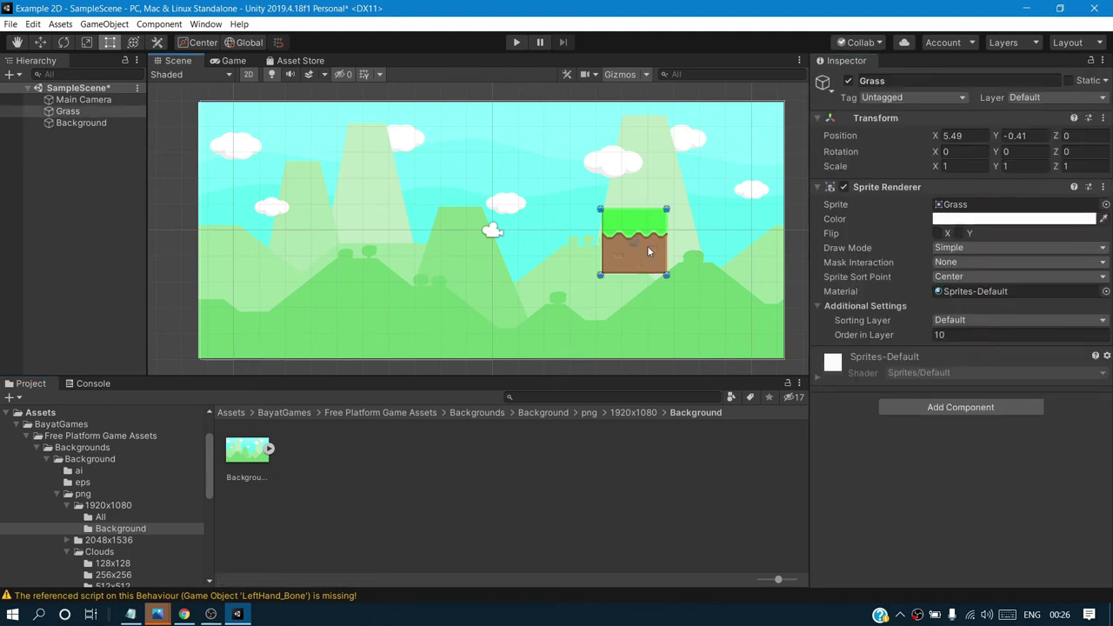
pyautogui.click(966, 319)
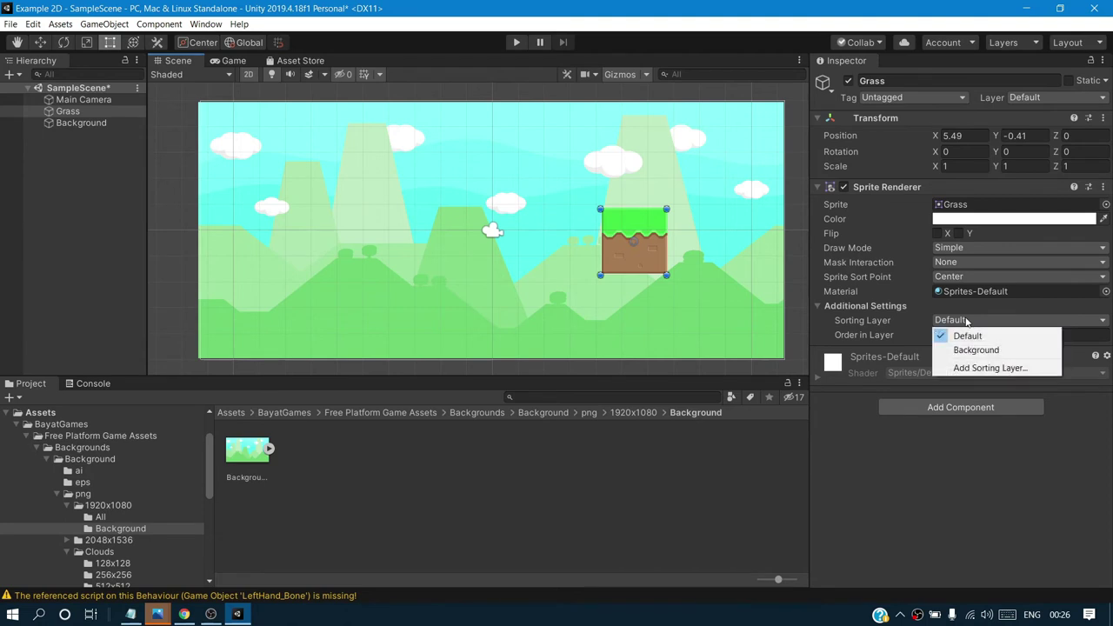
pyautogui.click(975, 350)
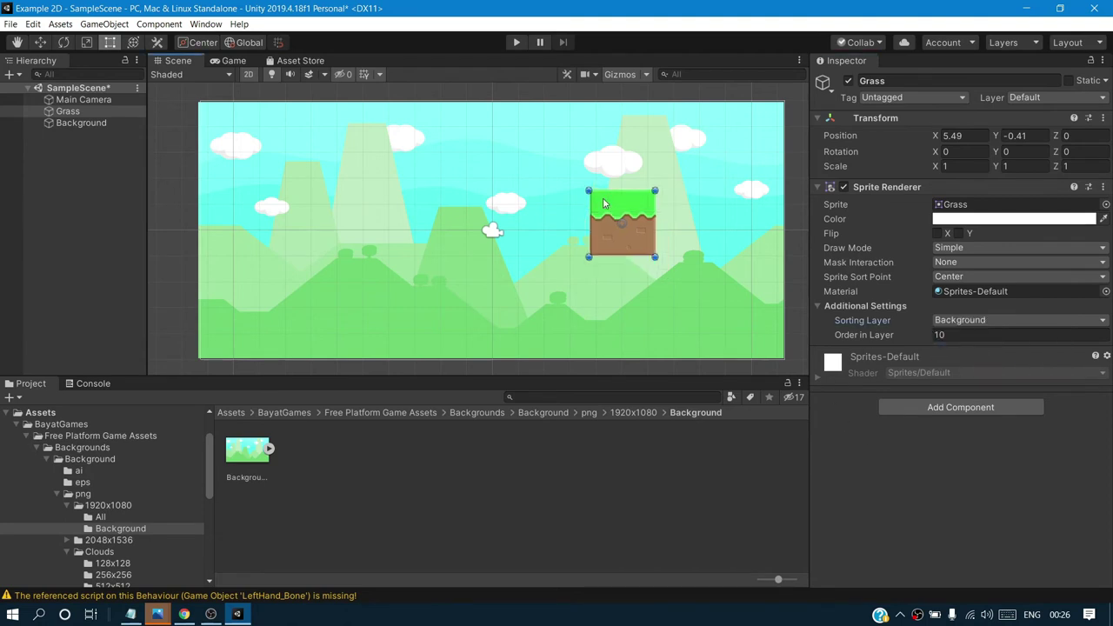
pyautogui.moveTo(621, 228); pyautogui.dragTo(617, 216)
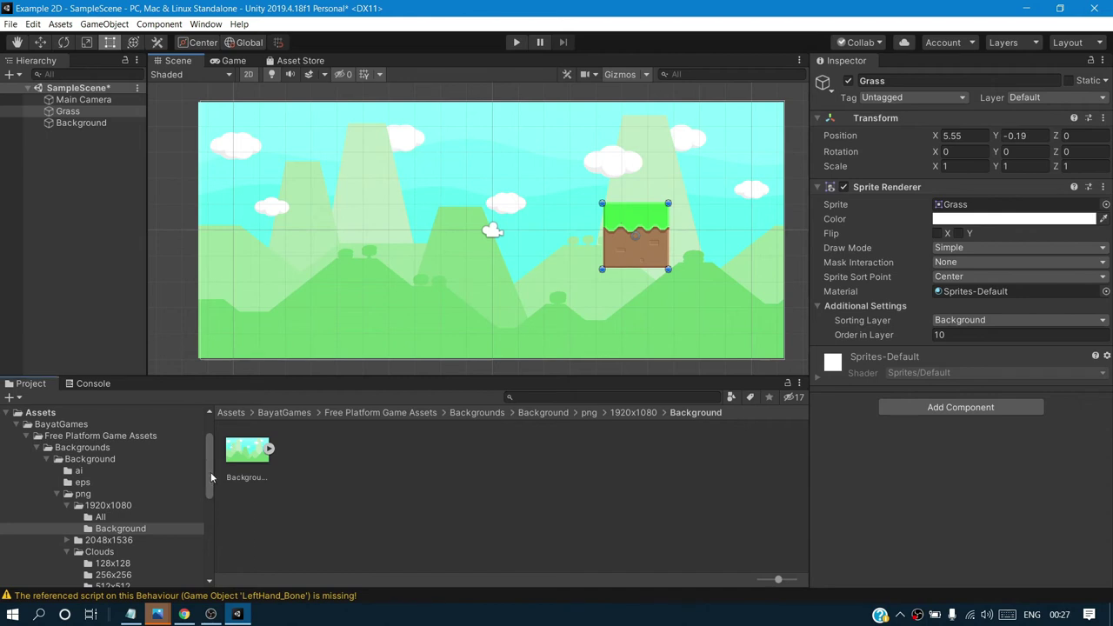
pyautogui.moveTo(210, 472); pyautogui.dragTo(203, 516)
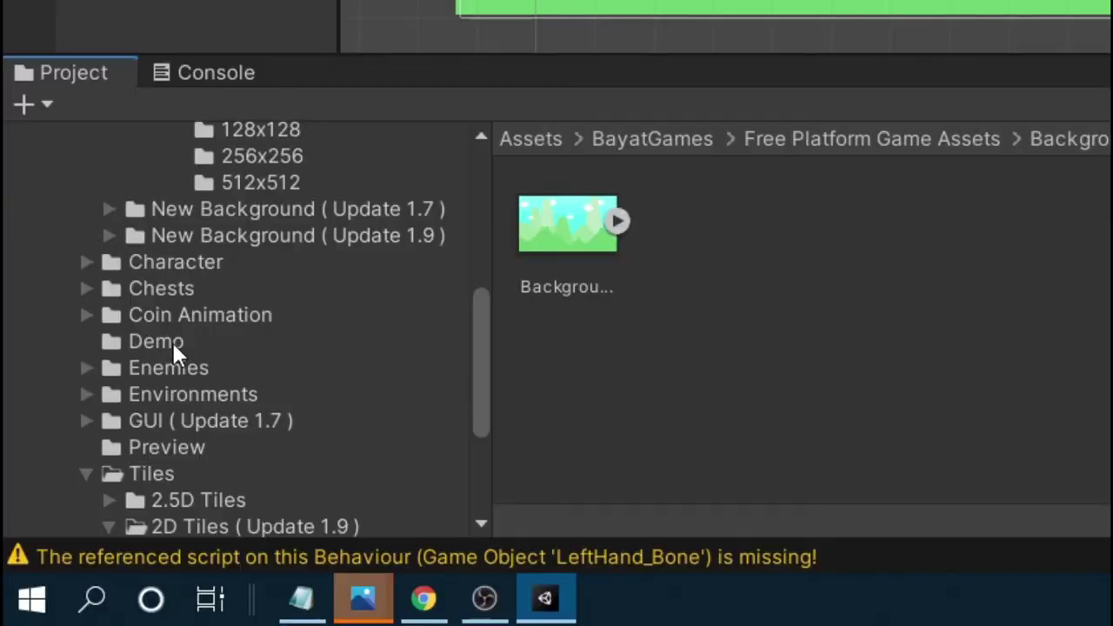
# Step: Open the Coin Animation > png > 2x folder in the Project panel
pyautogui.click(219, 328)
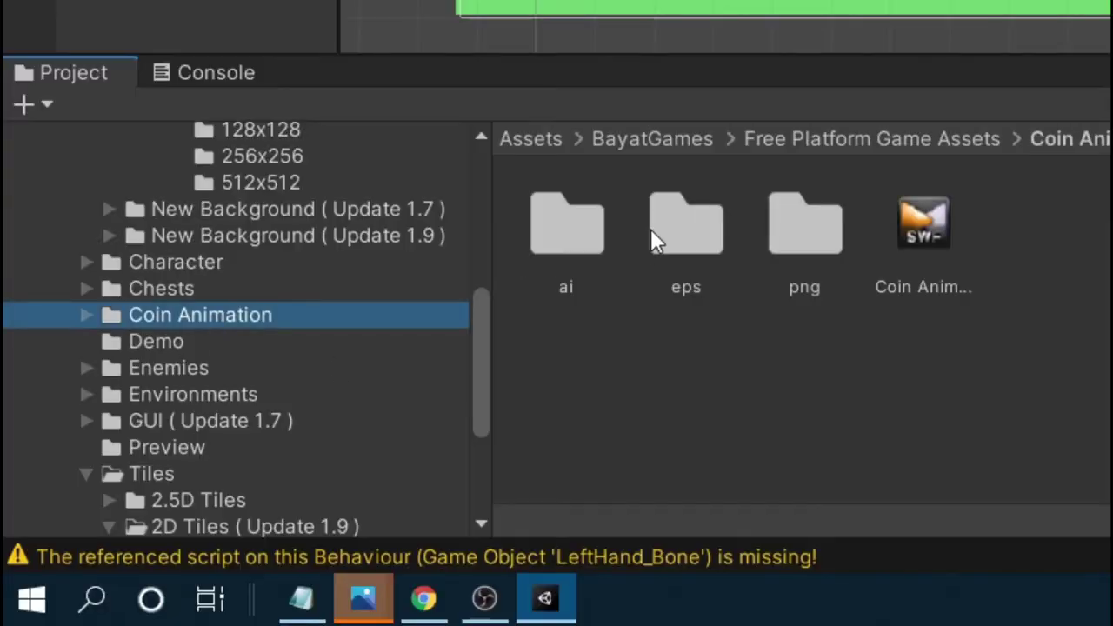
pyautogui.doubleClick(802, 257)
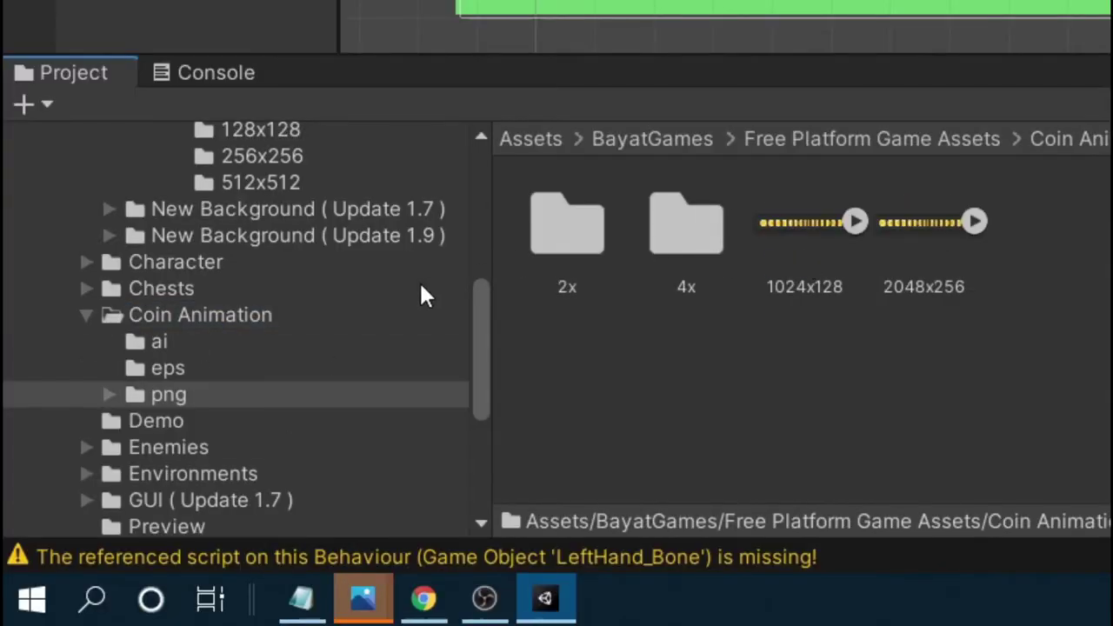
pyautogui.click(583, 228)
pyautogui.doubleClick(582, 225)
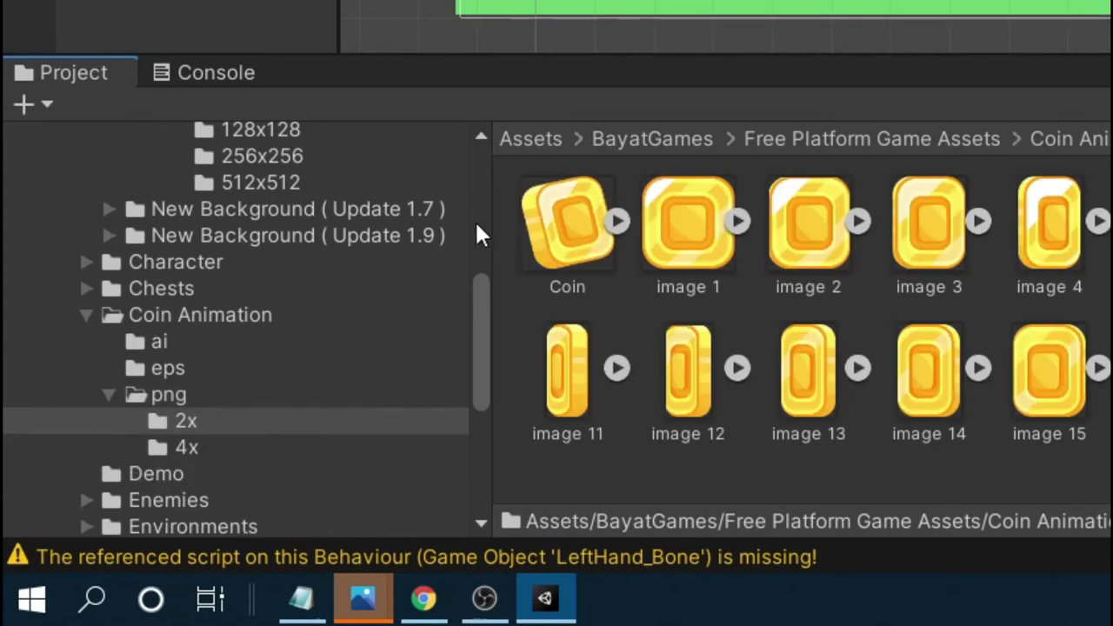
pyautogui.scroll(-3, 478, 330)
pyautogui.scroll(5, 490, 356)
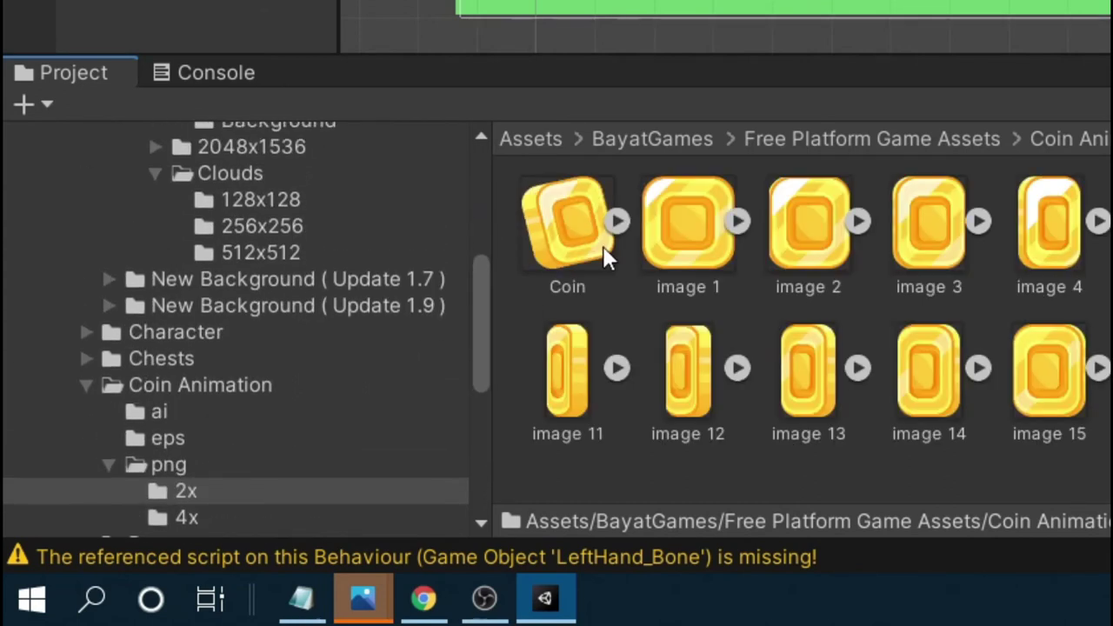
# Step: Preview the coin frames one by one, then select all the frame sprites in the 2x folder
pyautogui.click(558, 221)
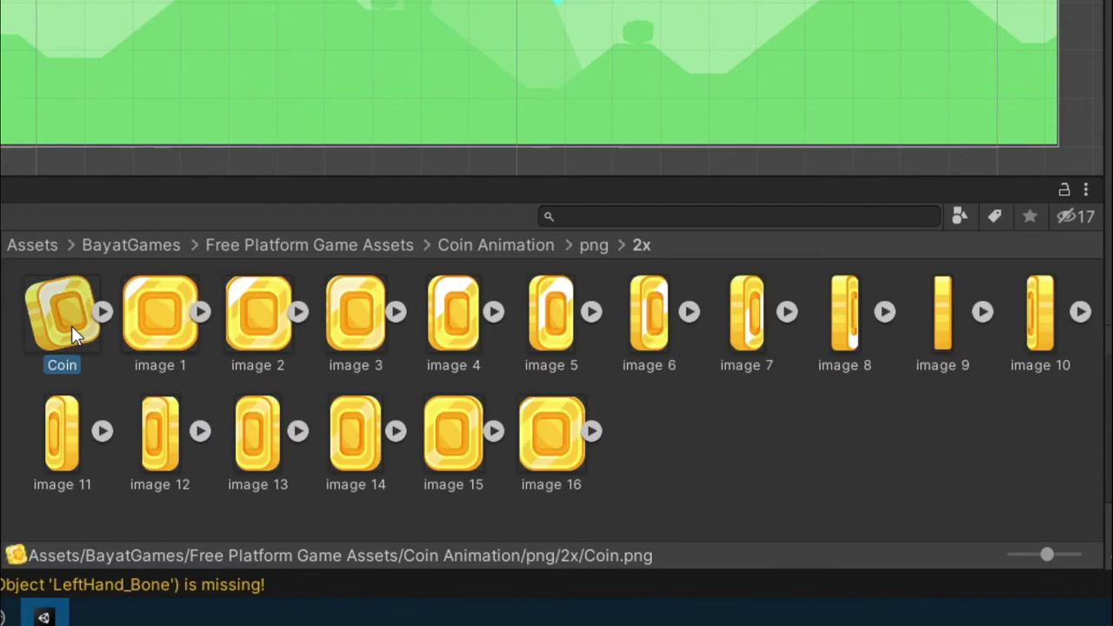
pyautogui.click(146, 306)
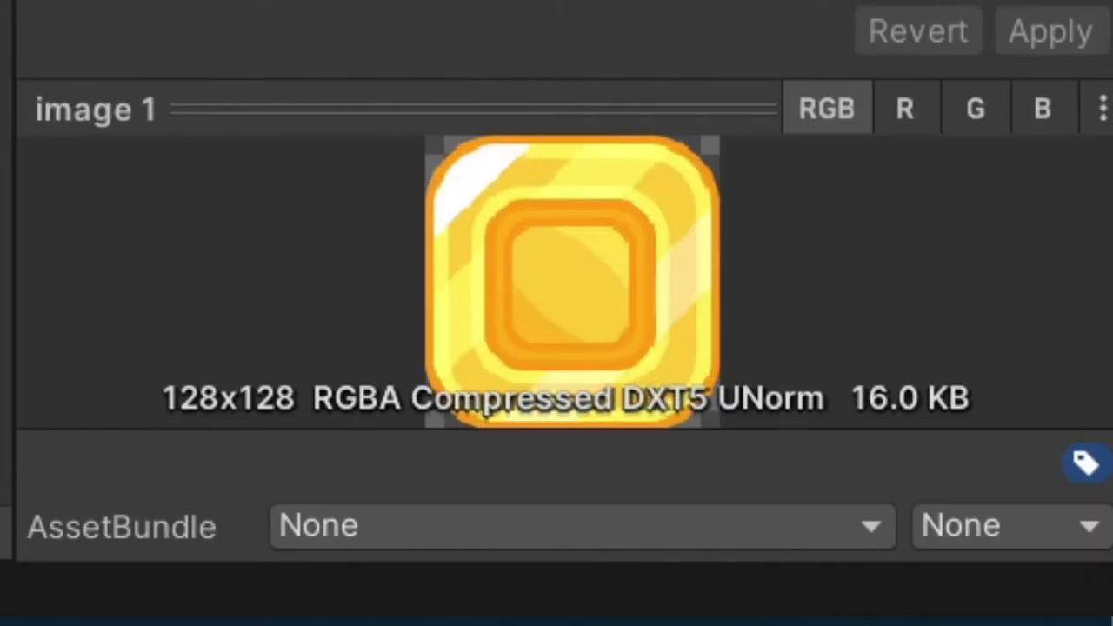
pyautogui.press('Right')
pyautogui.press('Right')
pyautogui.press('Right')
pyautogui.press('Right')
pyautogui.press('Right')
pyautogui.press('Right')
pyautogui.press('Right')
pyautogui.press('Right')
pyautogui.press('Right')
pyautogui.press('Right')
pyautogui.press('Right')
pyautogui.press('Right')
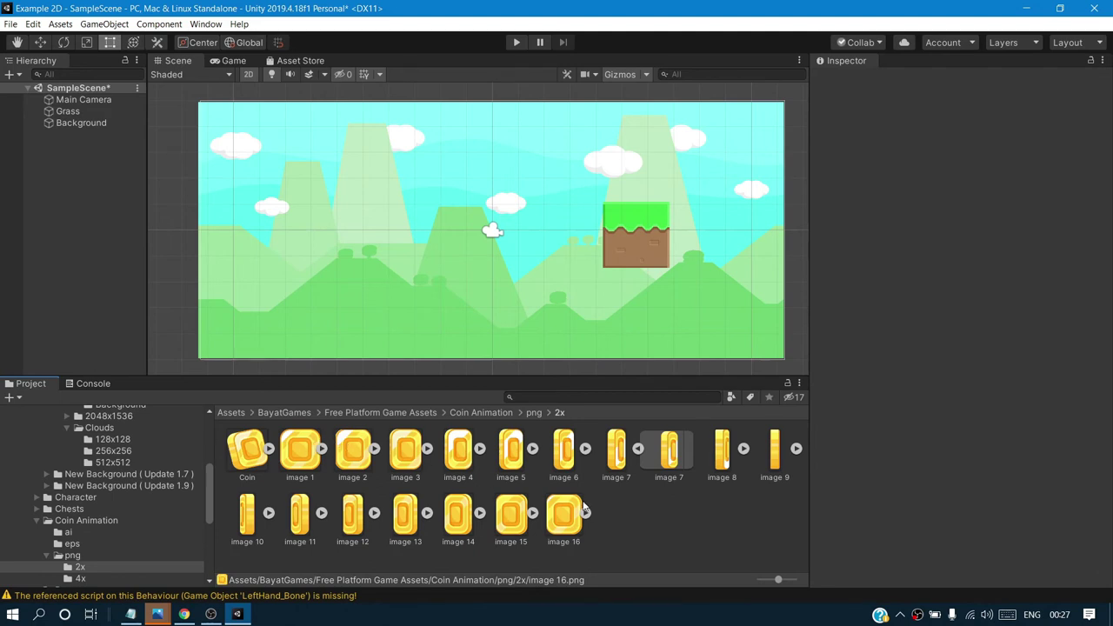
pyautogui.hotkey('ctrl', 'a')
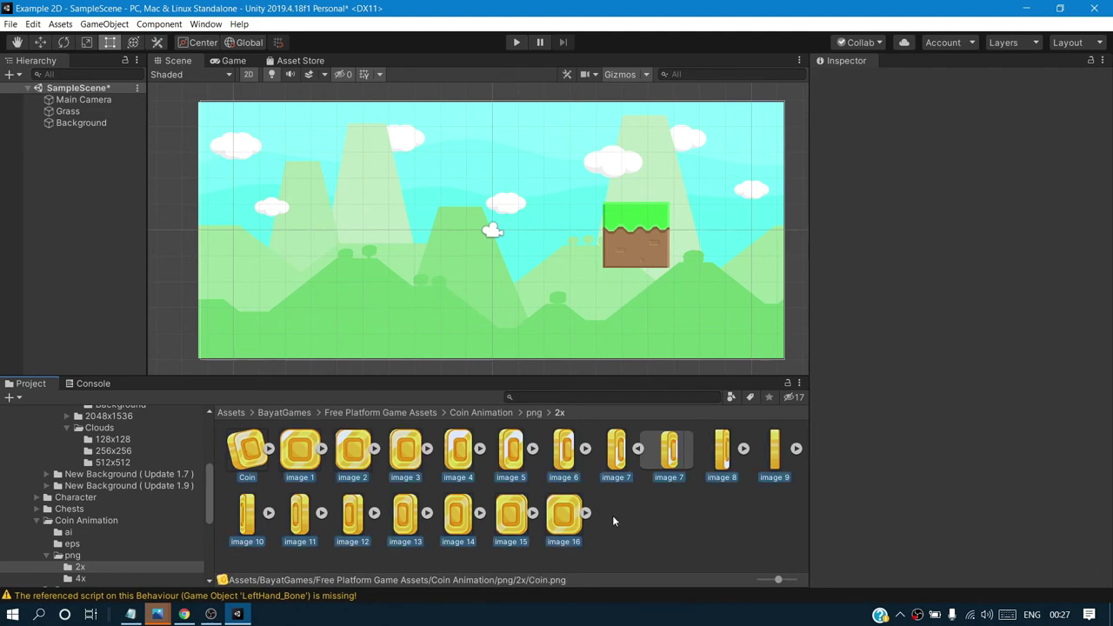
# Step: Drop the selected coin frames into the scene as an animation and begin naming the clip 'MyCoinAn'
pyautogui.moveTo(455, 448)
pyautogui.mouseDown()
pyautogui.moveTo(411, 218)
pyautogui.moveTo(500, 239)
pyautogui.mouseUp()
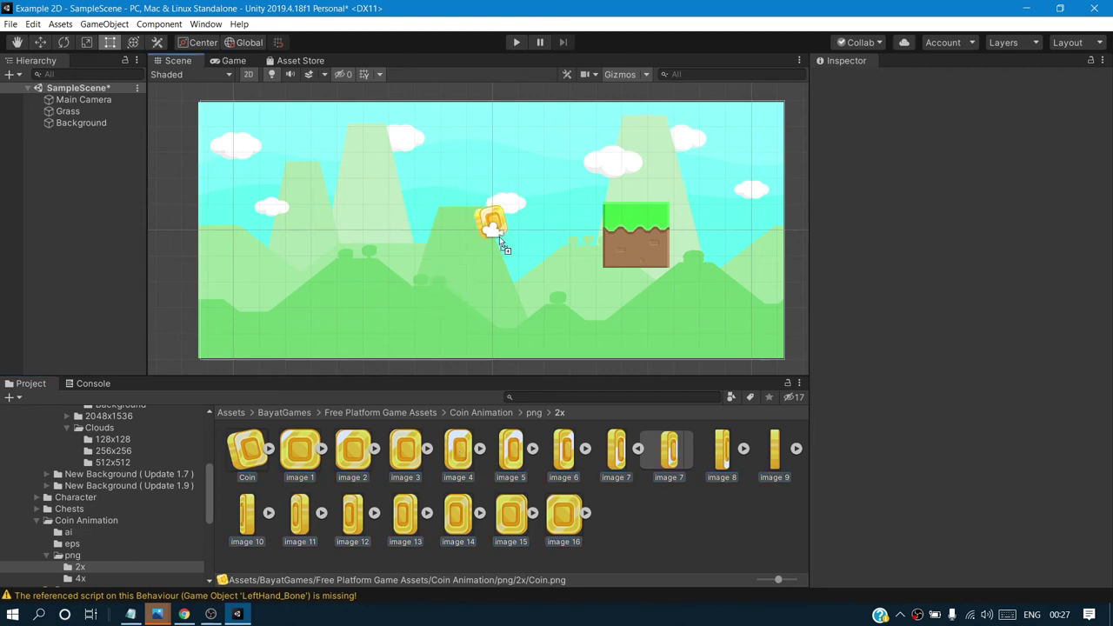
pyautogui.moveTo(423, 220); pyautogui.dragTo(426, 225)
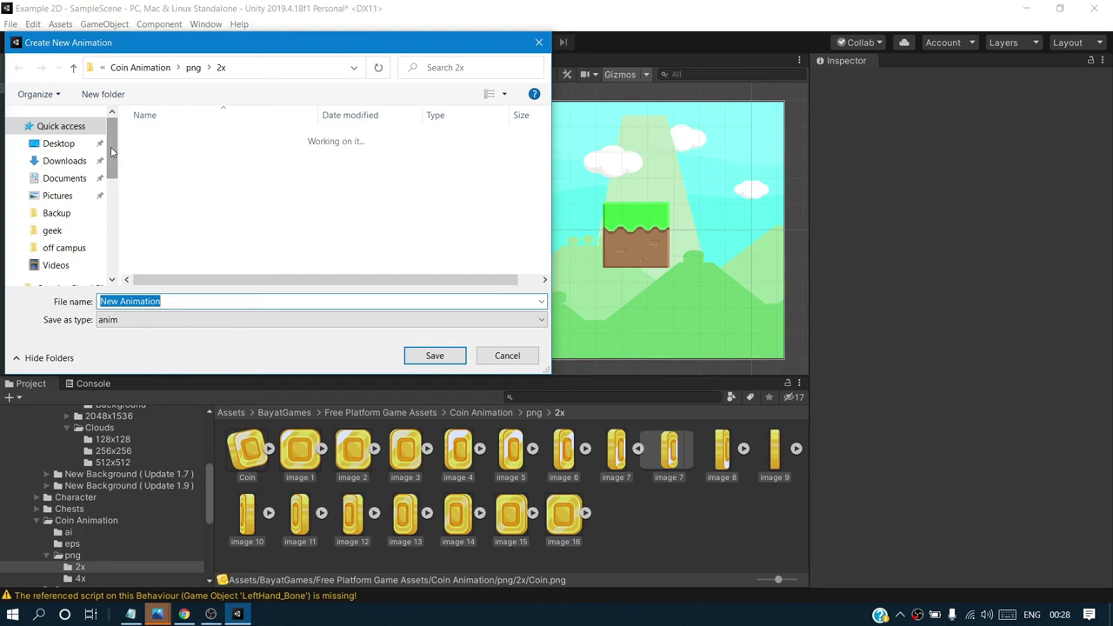
pyautogui.click(173, 301)
pyautogui.hotkey('ctrl', 'a')
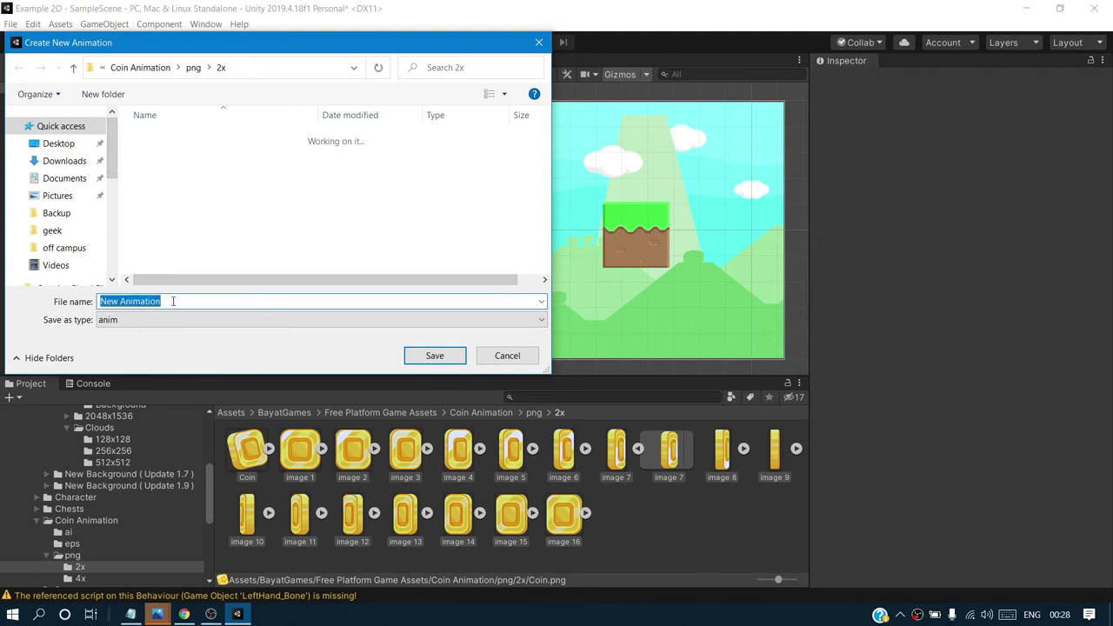
pyautogui.write('MyC')
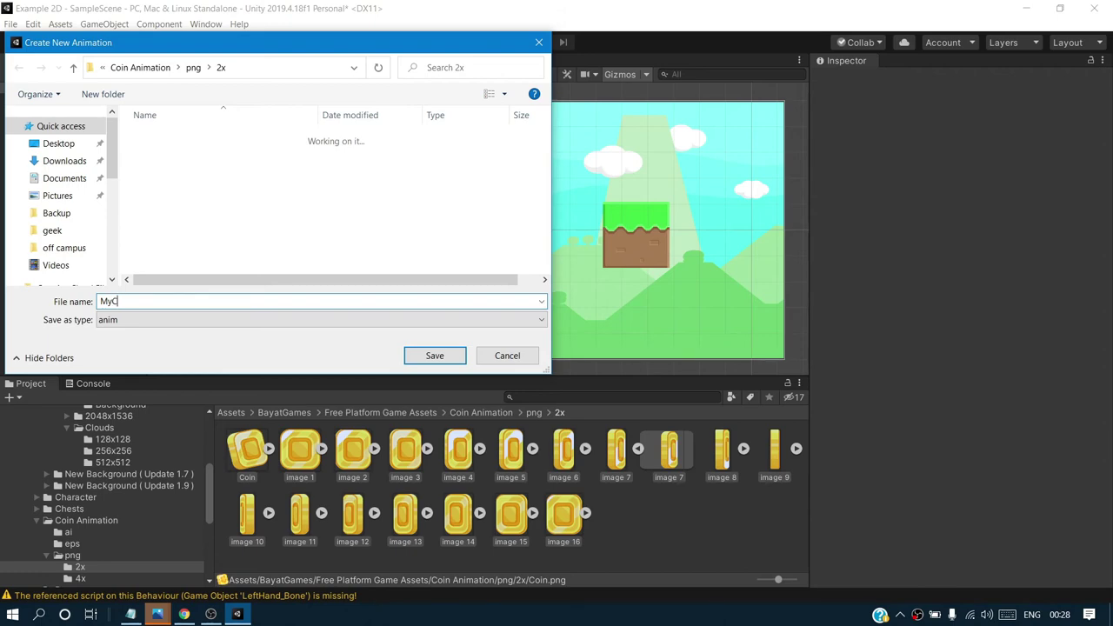
pyautogui.write('oinA')
pyautogui.write('n')
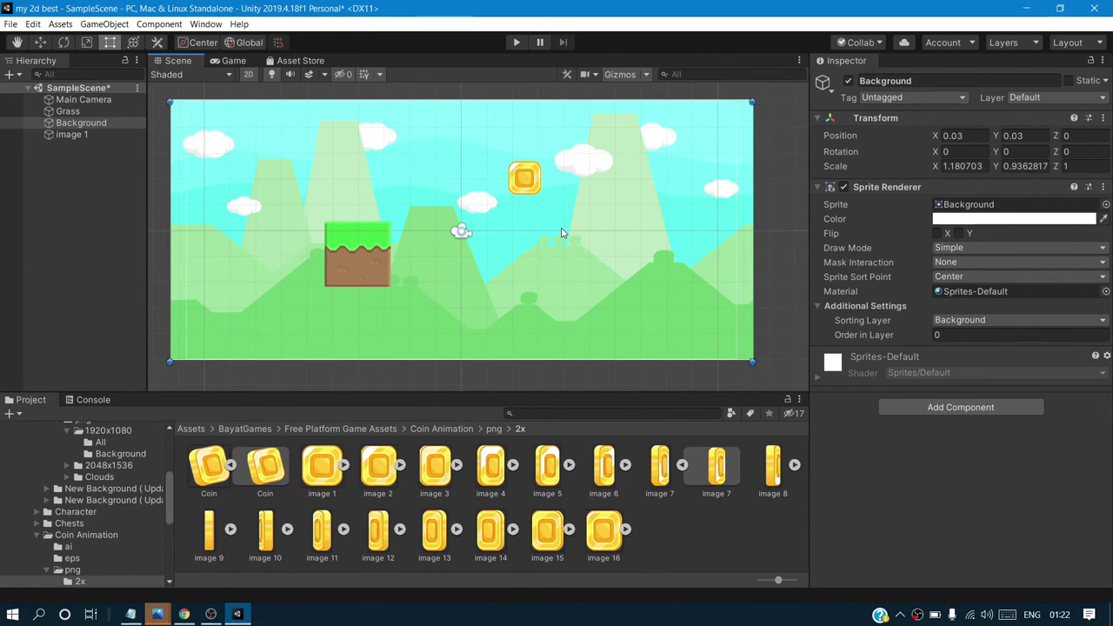
pyautogui.click(528, 183)
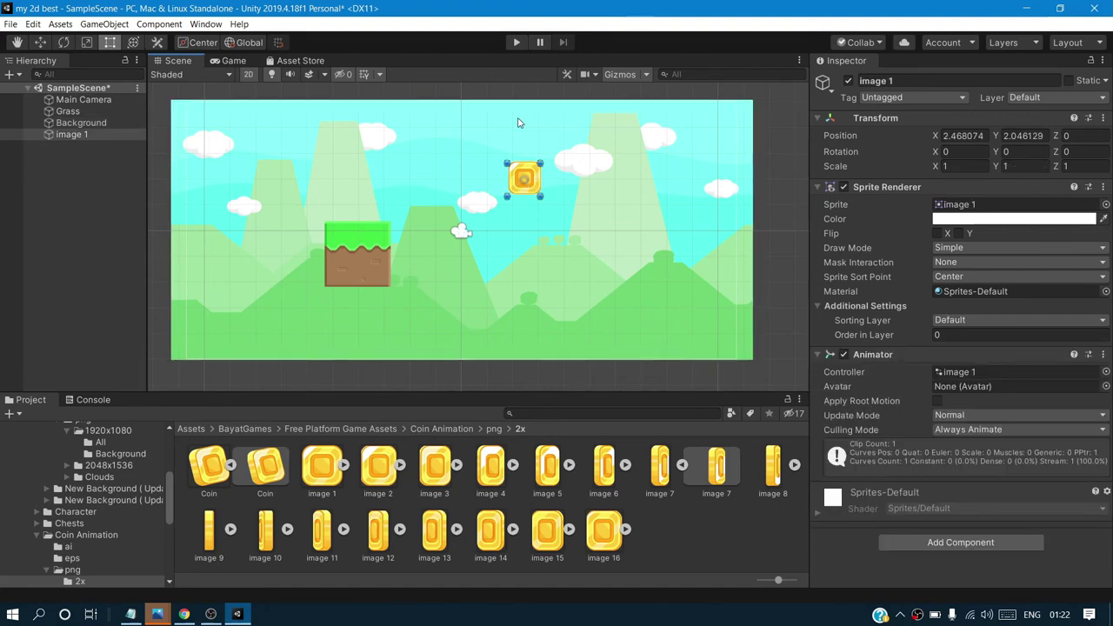
pyautogui.click(232, 61)
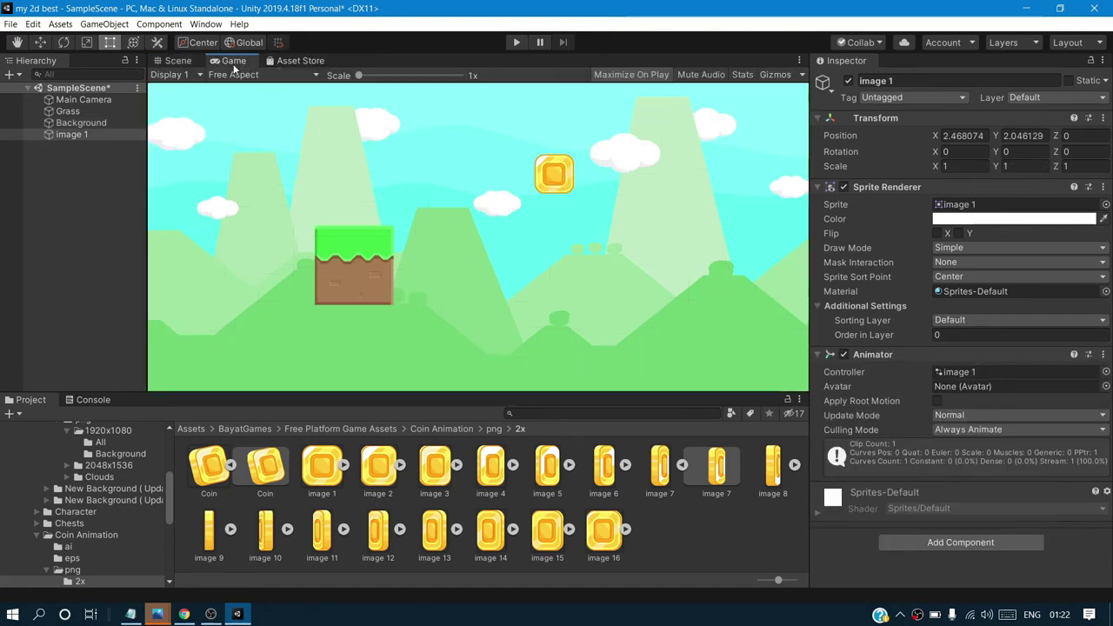
pyautogui.click(522, 46)
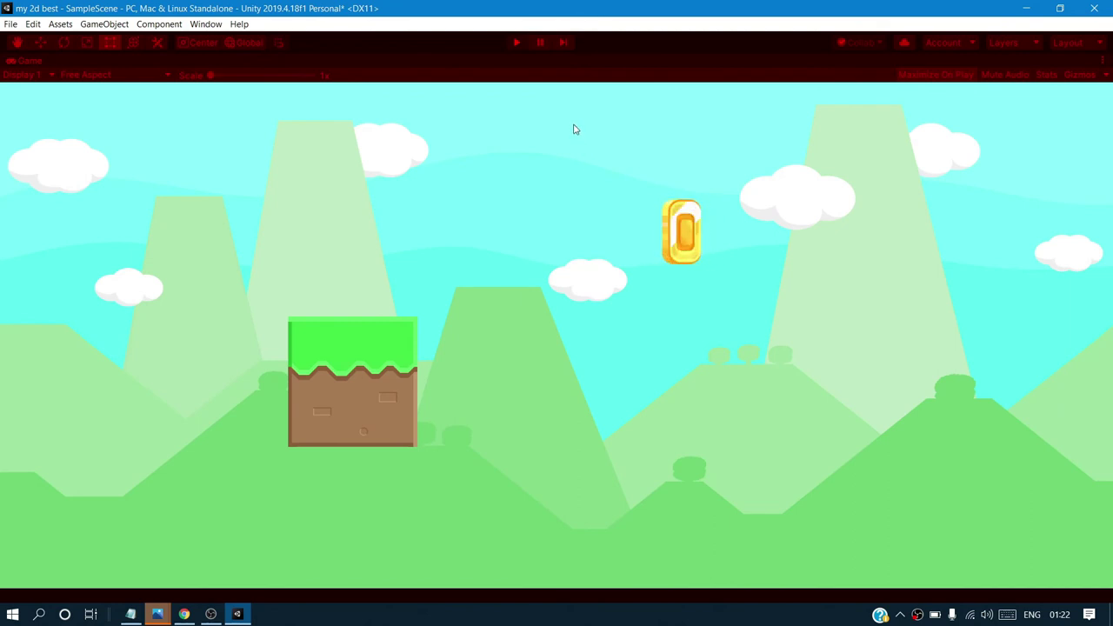
pyautogui.click(517, 43)
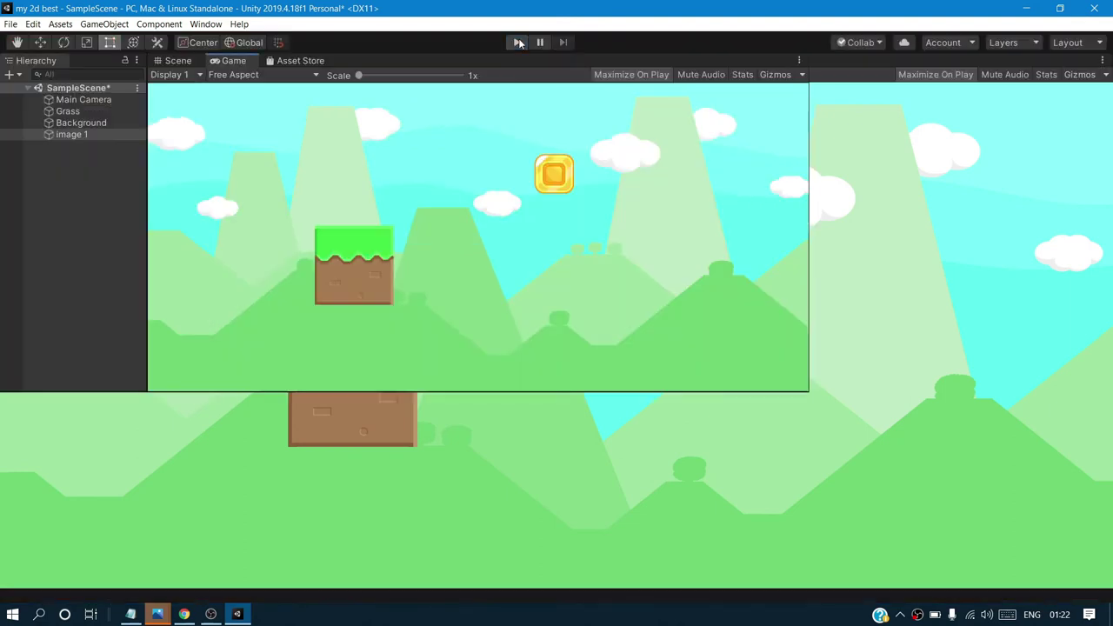
pyautogui.click(527, 181)
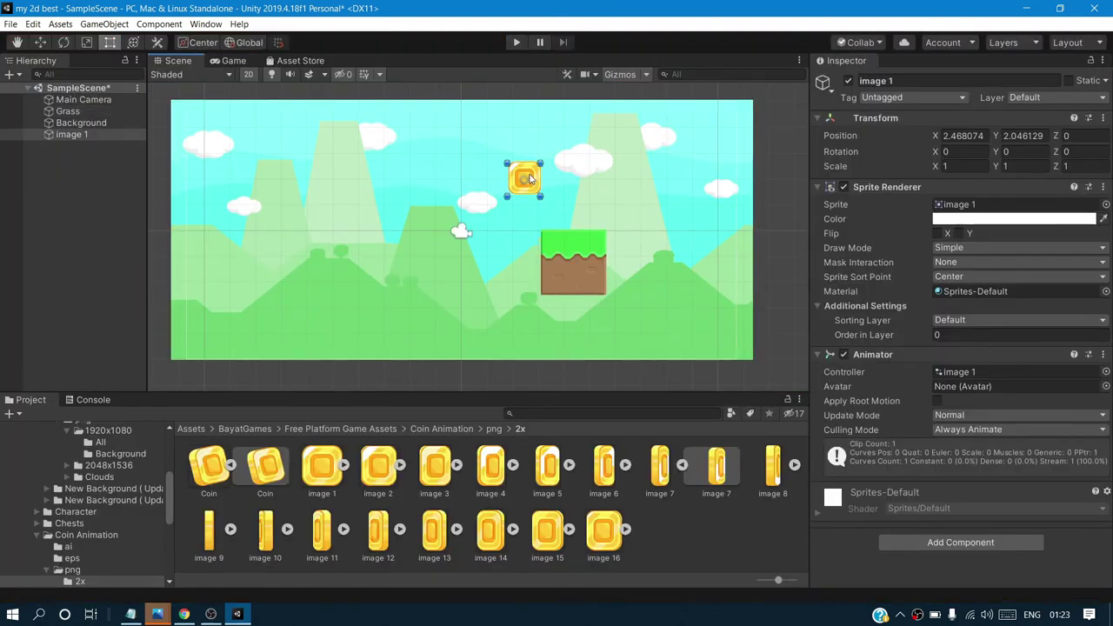
# Step: Drag the coin above the grass tile to position X 4.3, Y 1.4
pyautogui.moveTo(530, 179); pyautogui.dragTo(585, 196)
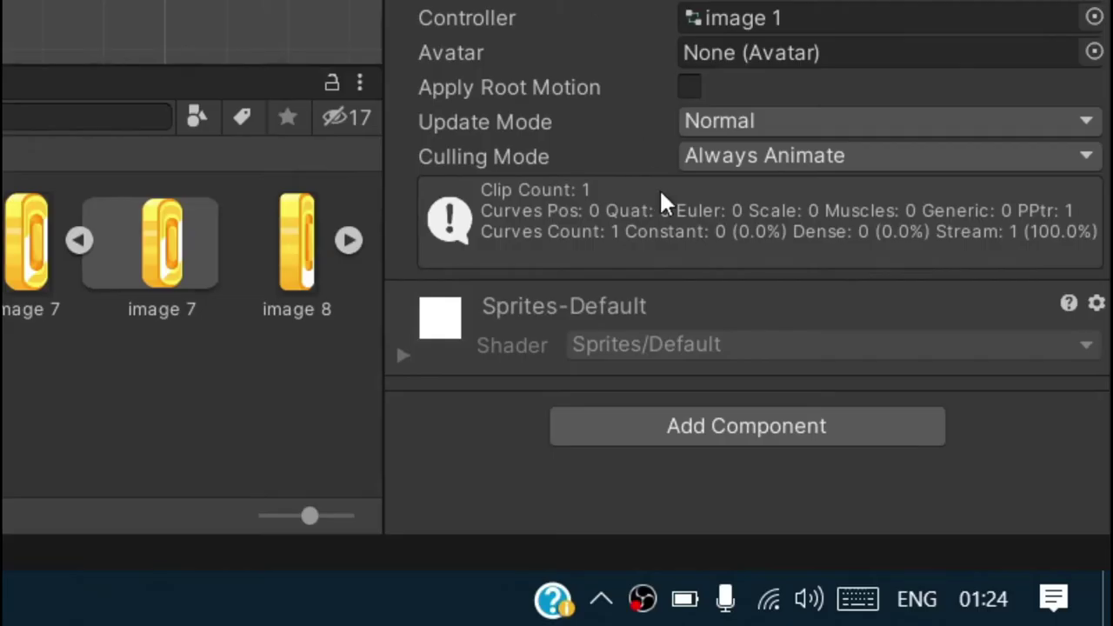
# Step: Add a Box Collider 2D component to coin image 1 and frame the coin in the Scene view
pyautogui.click(688, 435)
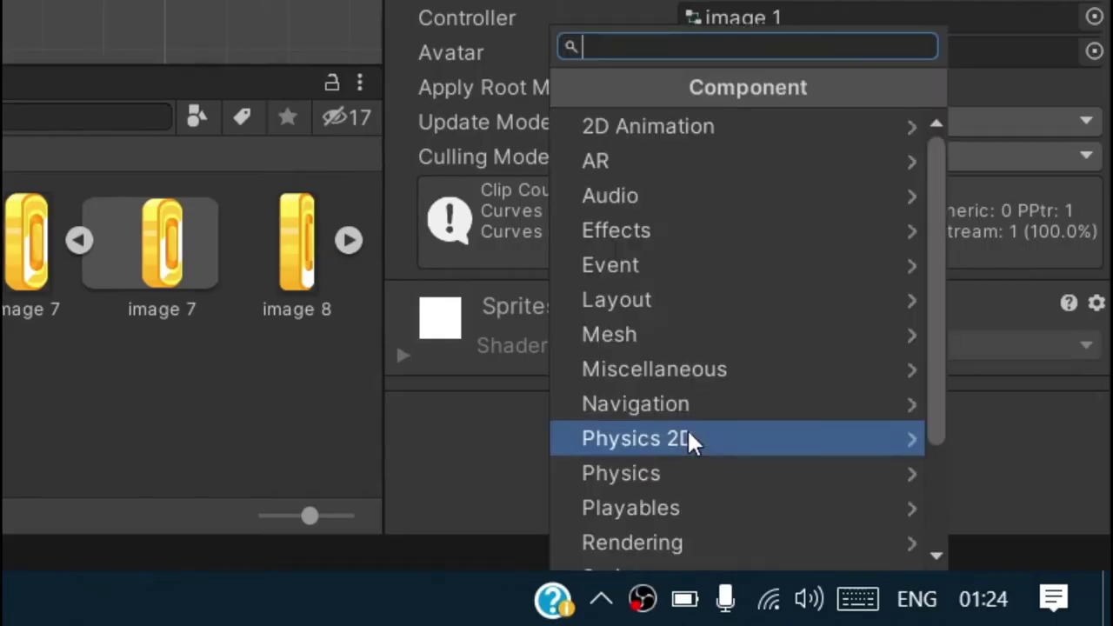
pyautogui.click(710, 440)
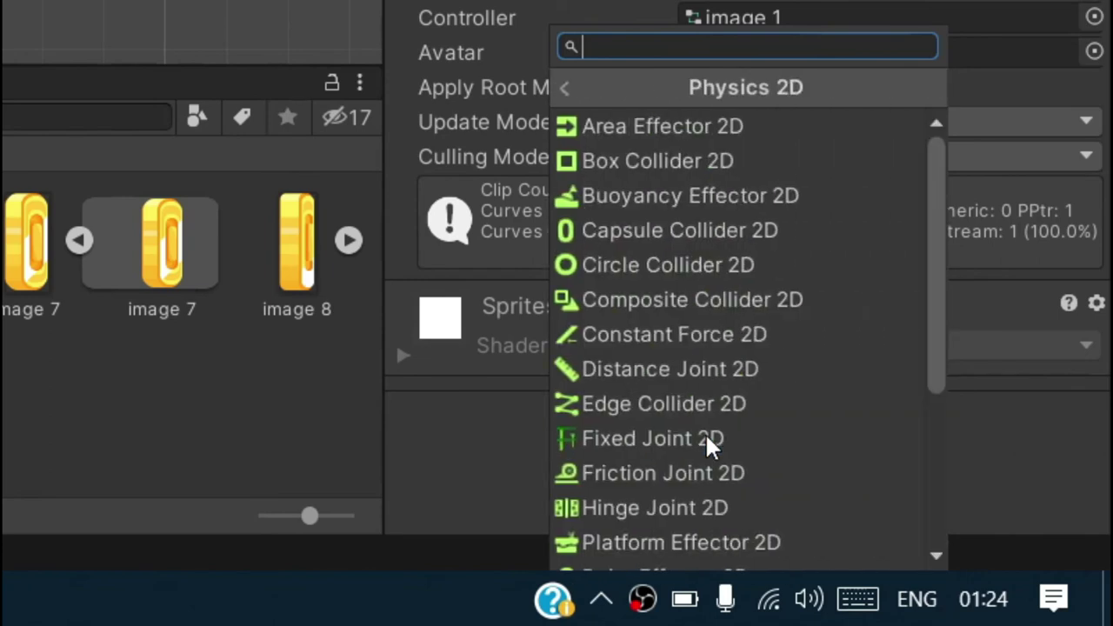
pyautogui.click(625, 161)
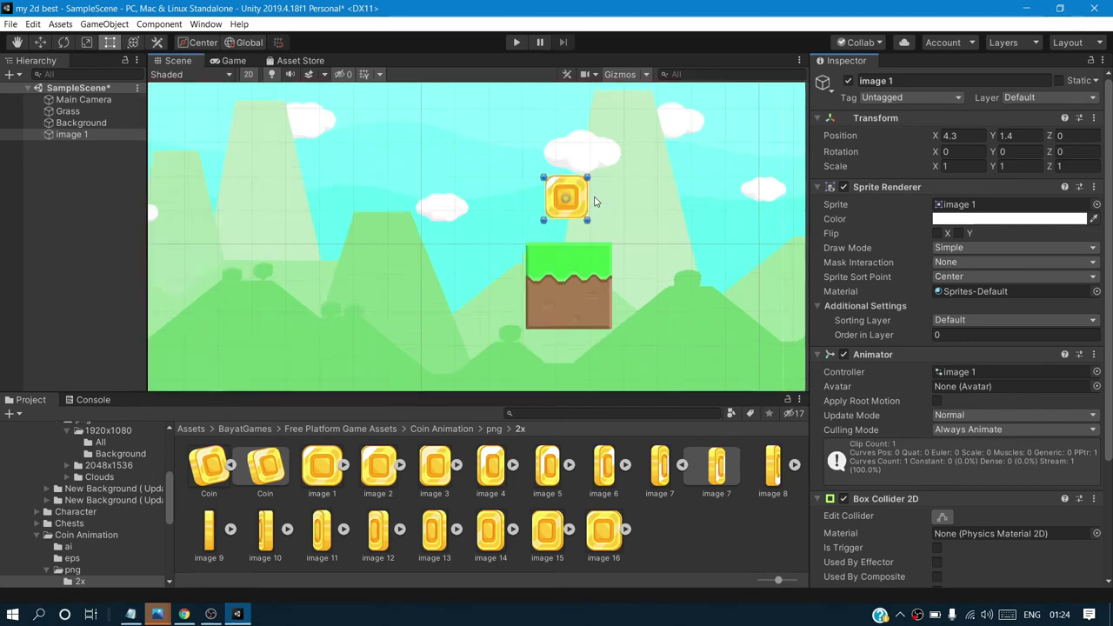
pyautogui.press('f')
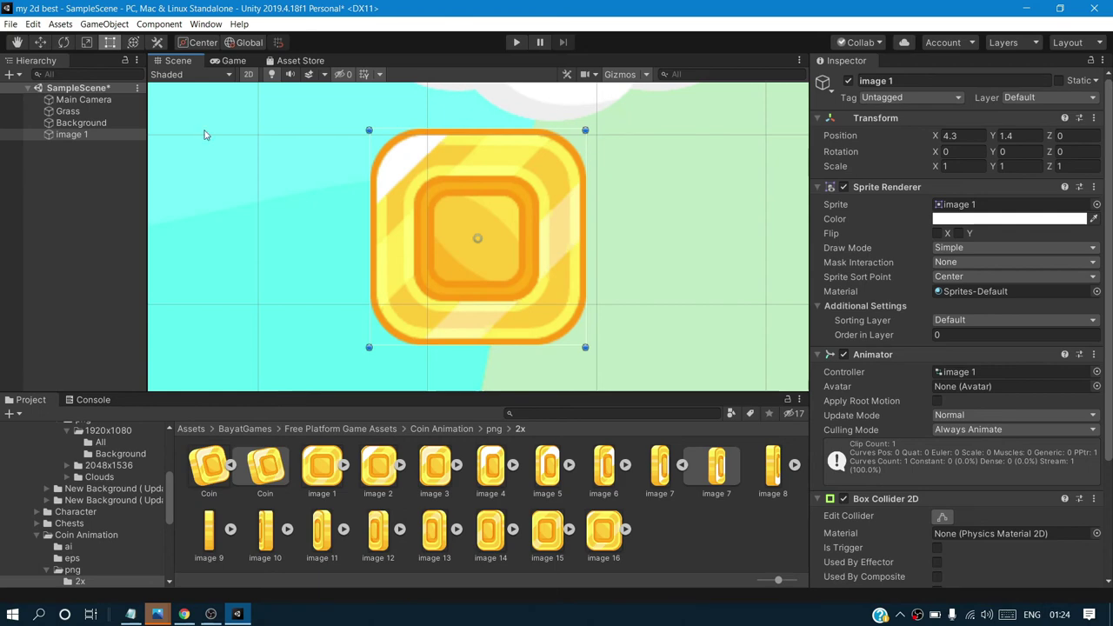
pyautogui.click(18, 42)
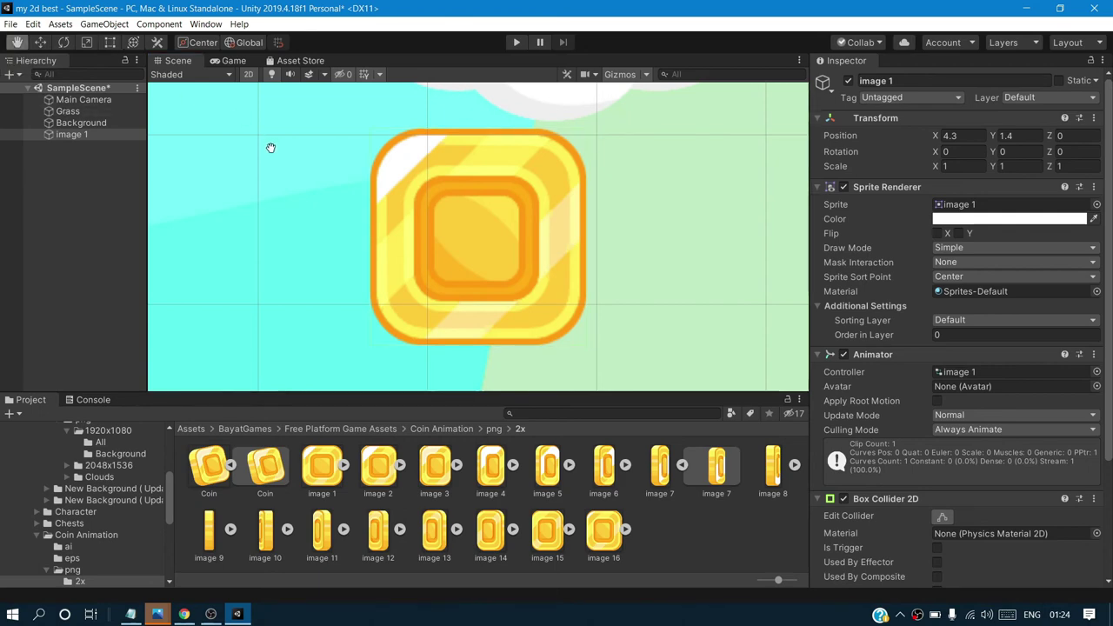
pyautogui.scroll(-3, 270, 148)
pyautogui.scroll(-2, 270, 148)
pyautogui.hotkey('ctrl', 'p')
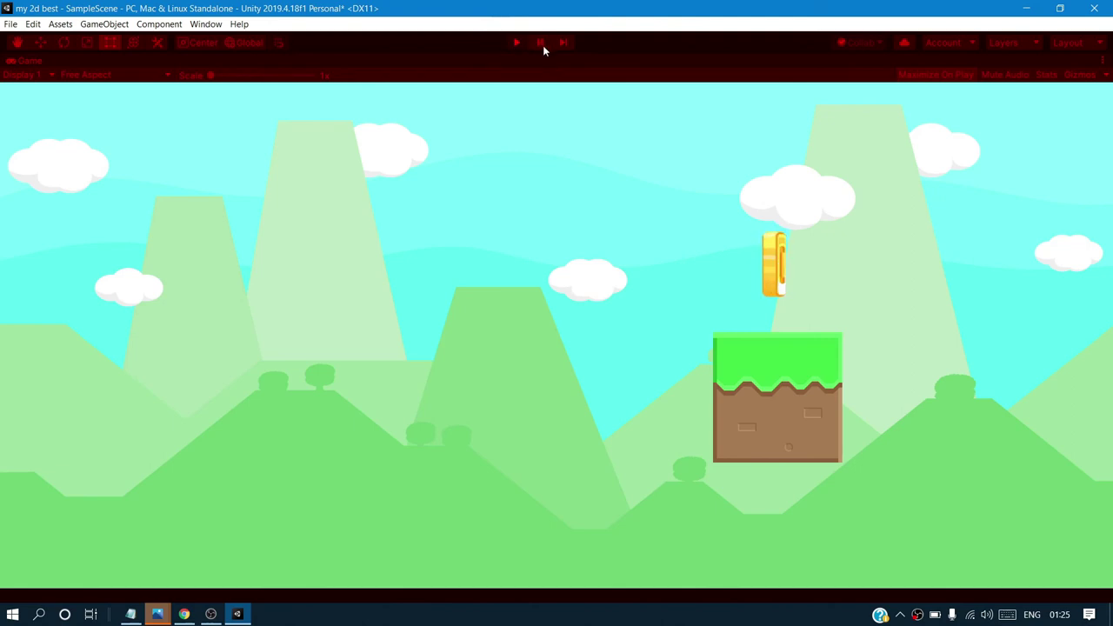
pyautogui.click(516, 43)
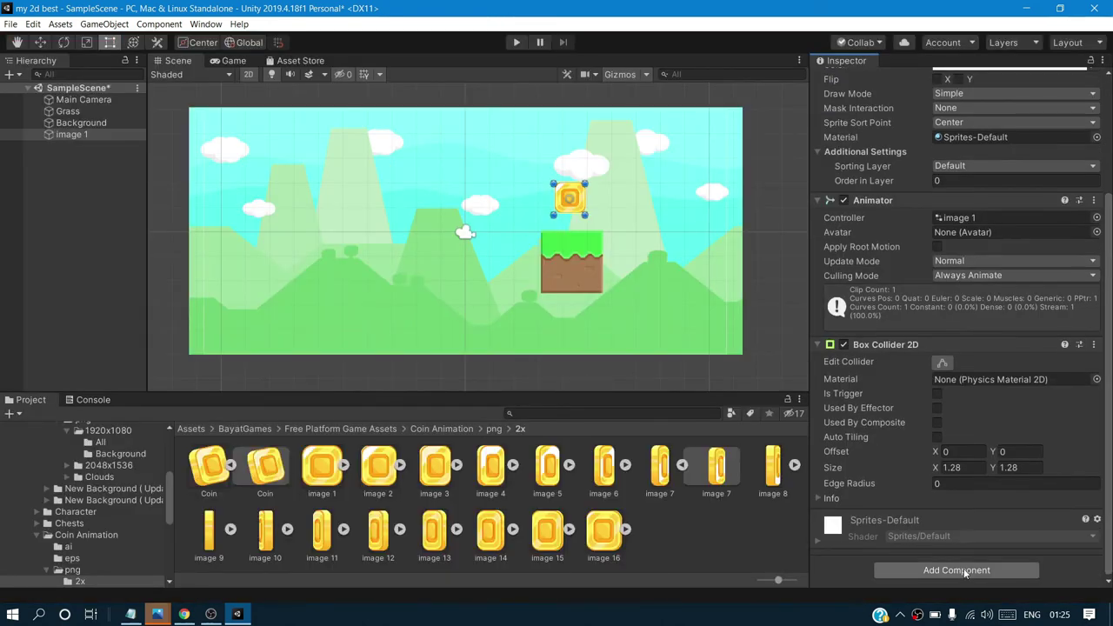
# Step: Add a Rigidbody 2D to coin image 1 and play the scene to watch it fall
pyautogui.click(964, 568)
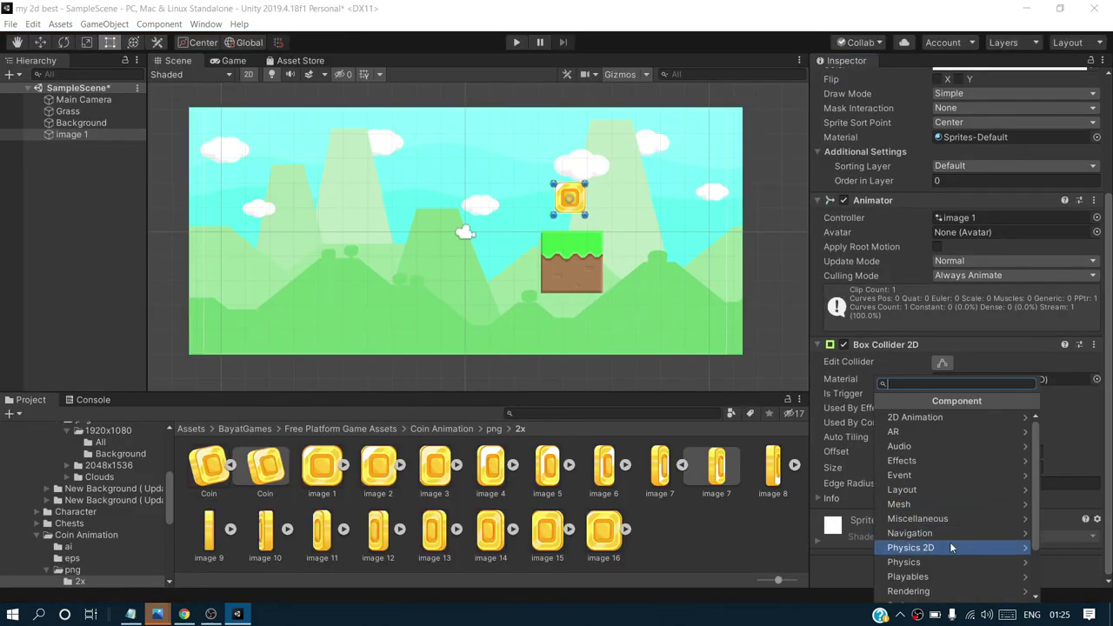
pyautogui.click(952, 548)
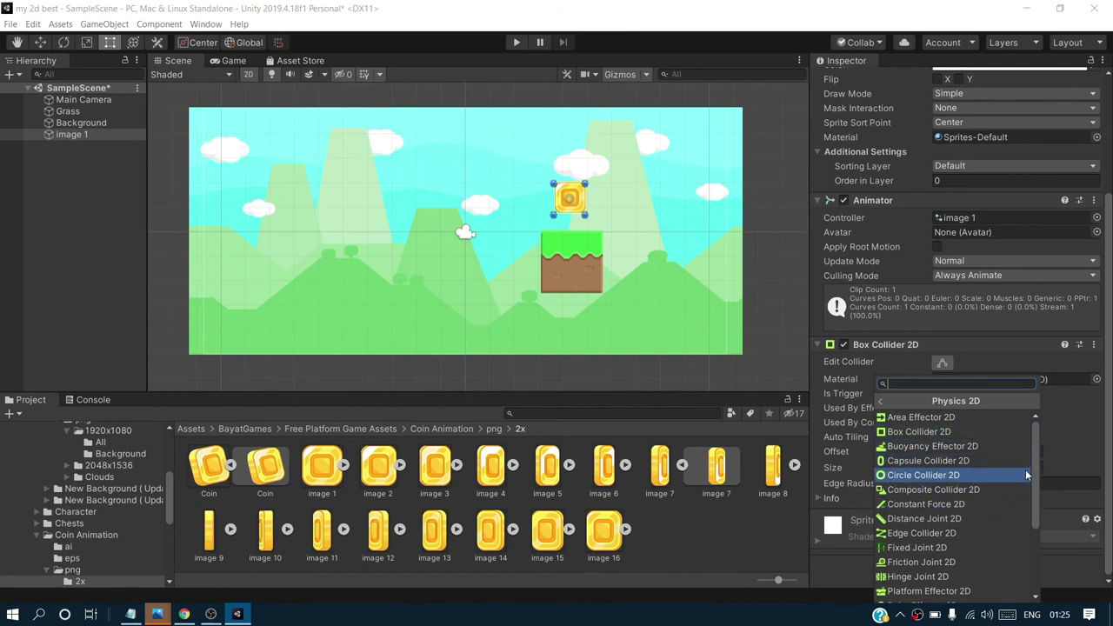
pyautogui.moveTo(1036, 468); pyautogui.dragTo(1035, 533)
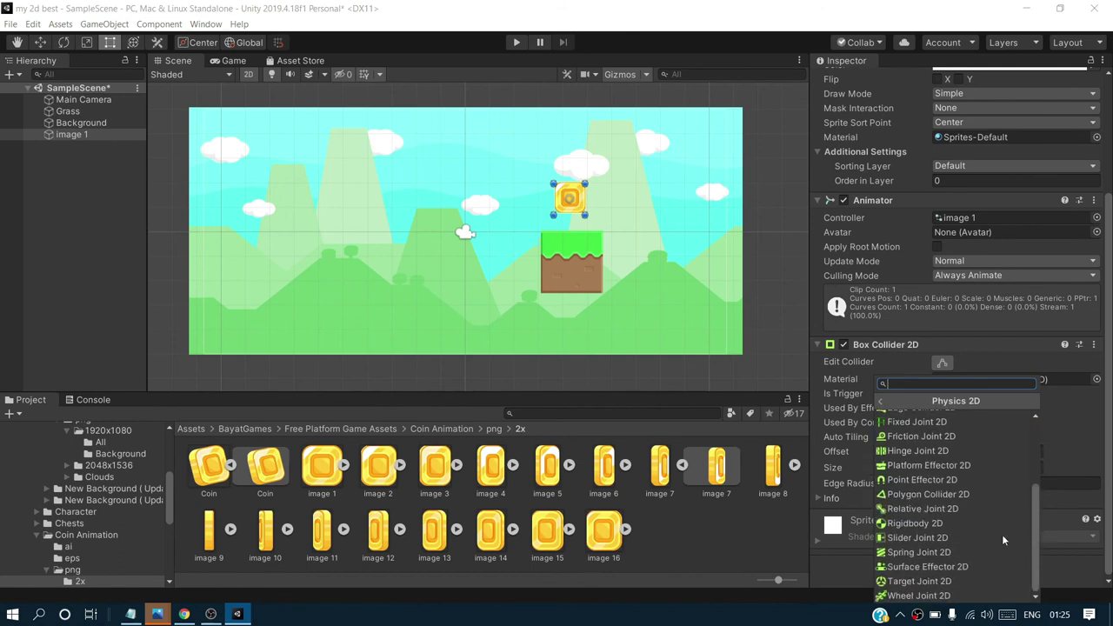
pyautogui.click(929, 522)
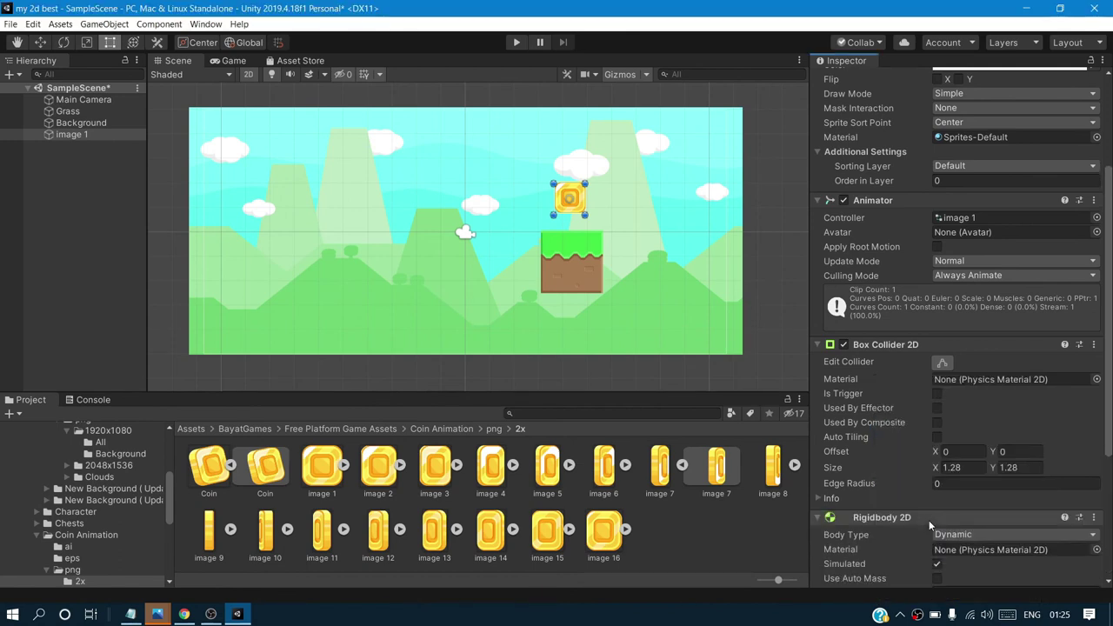
pyautogui.click(509, 45)
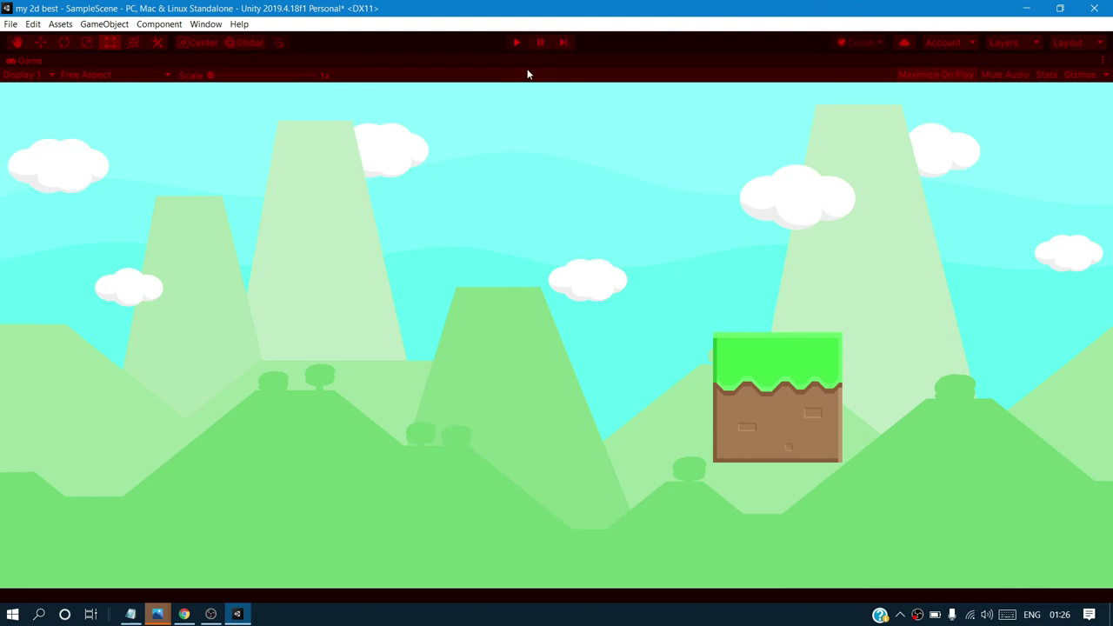
# Step: Add a Box Collider 2D to the Grass tile and play in the Game view to see the coin land
pyautogui.click(528, 41)
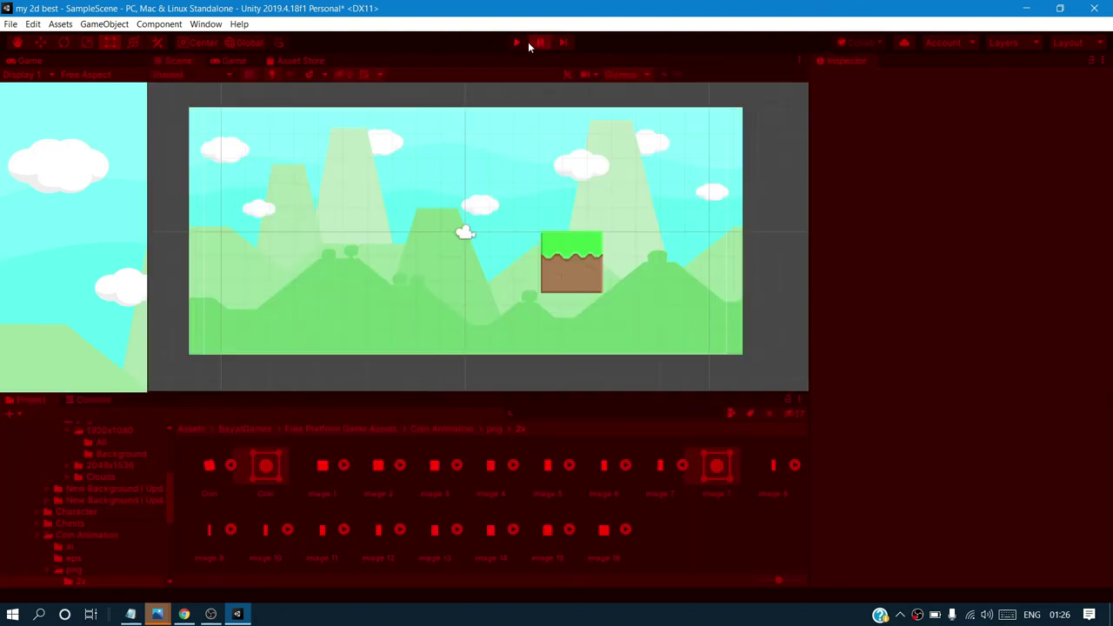
pyautogui.click(574, 246)
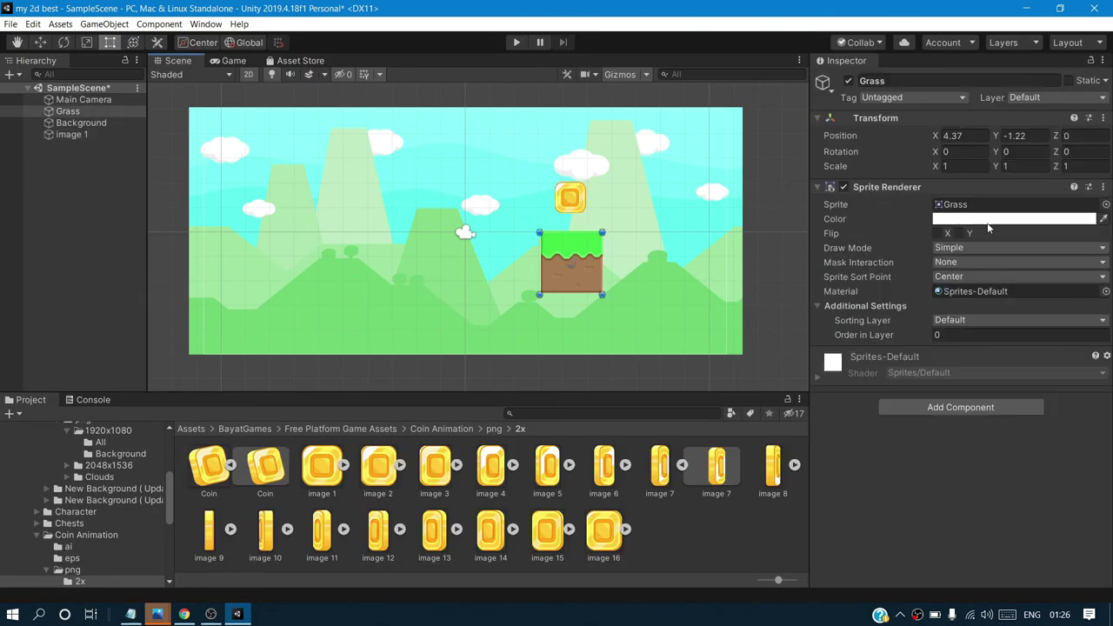
pyautogui.click(976, 408)
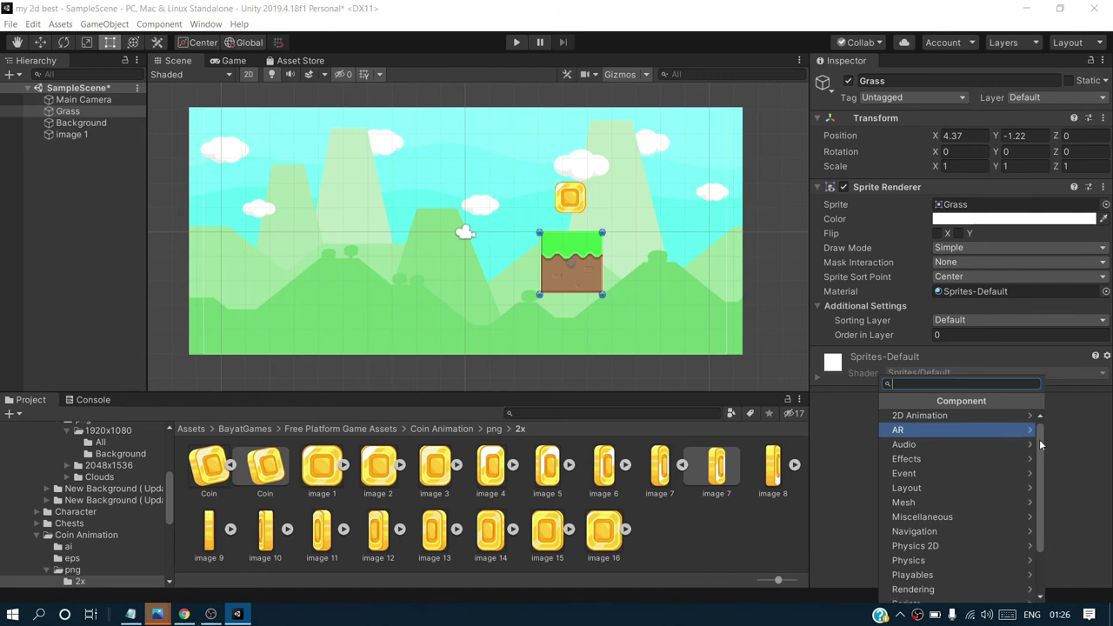
pyautogui.moveTo(1041, 445); pyautogui.dragTo(1040, 514)
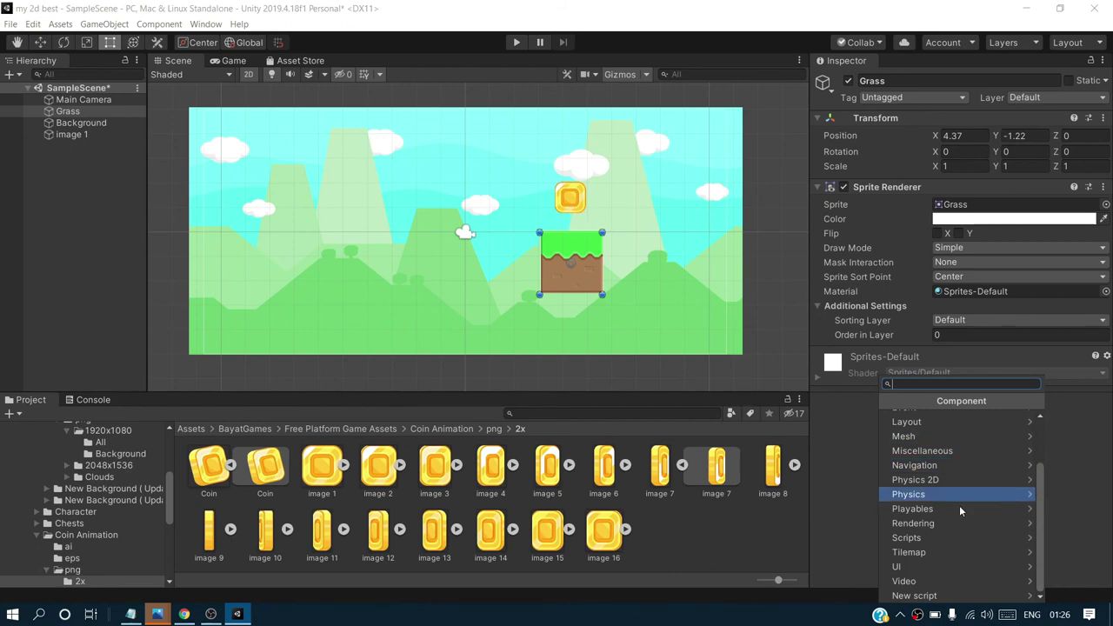
pyautogui.click(938, 481)
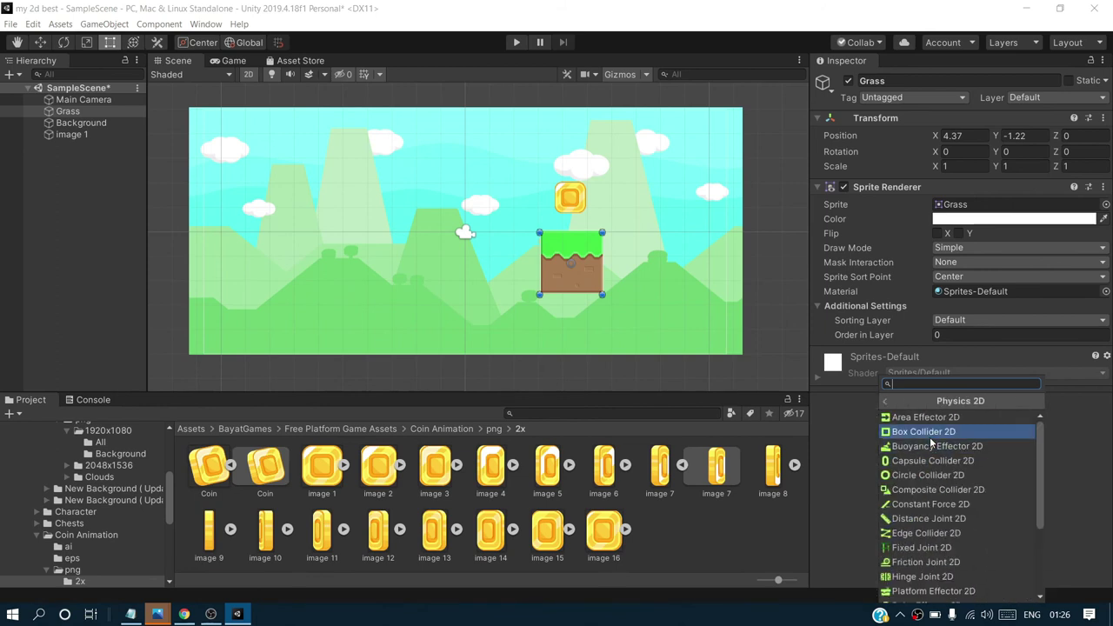
pyautogui.click(930, 433)
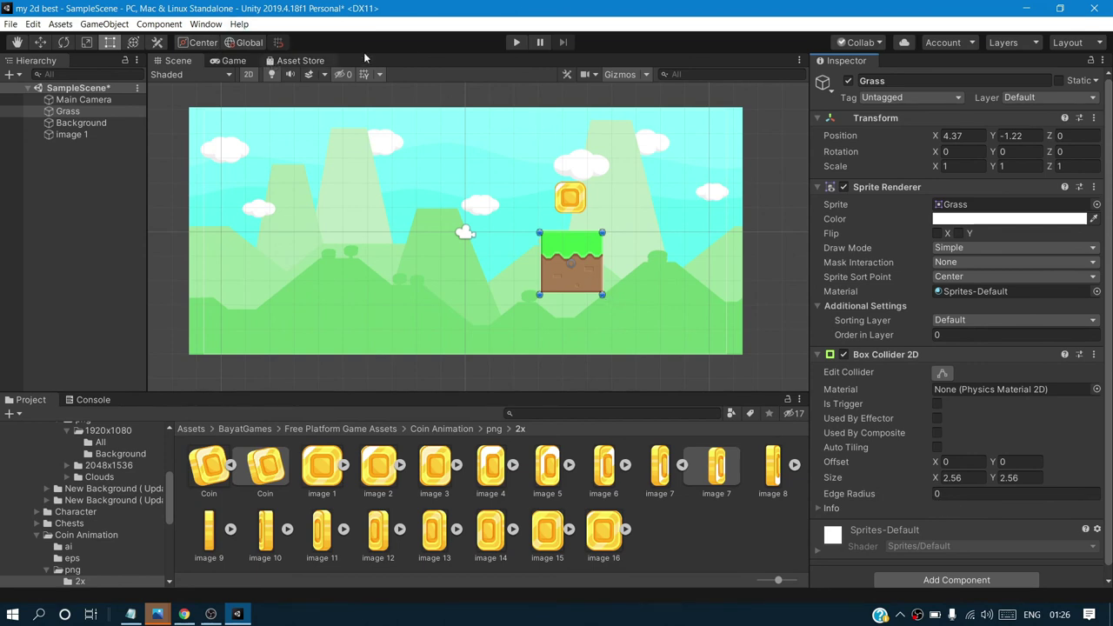
pyautogui.click(233, 60)
pyautogui.click(516, 42)
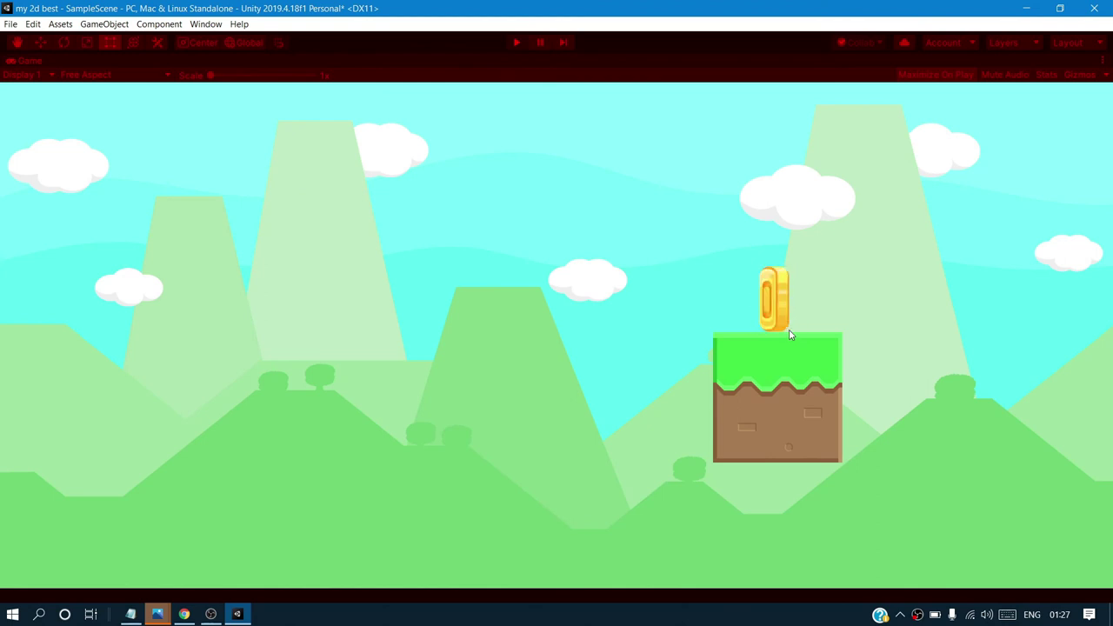
# Step: Pause and stop the play test, returning to the Scene view with the coin reset above Grass
pyautogui.hotkey('ctrl', 'p')
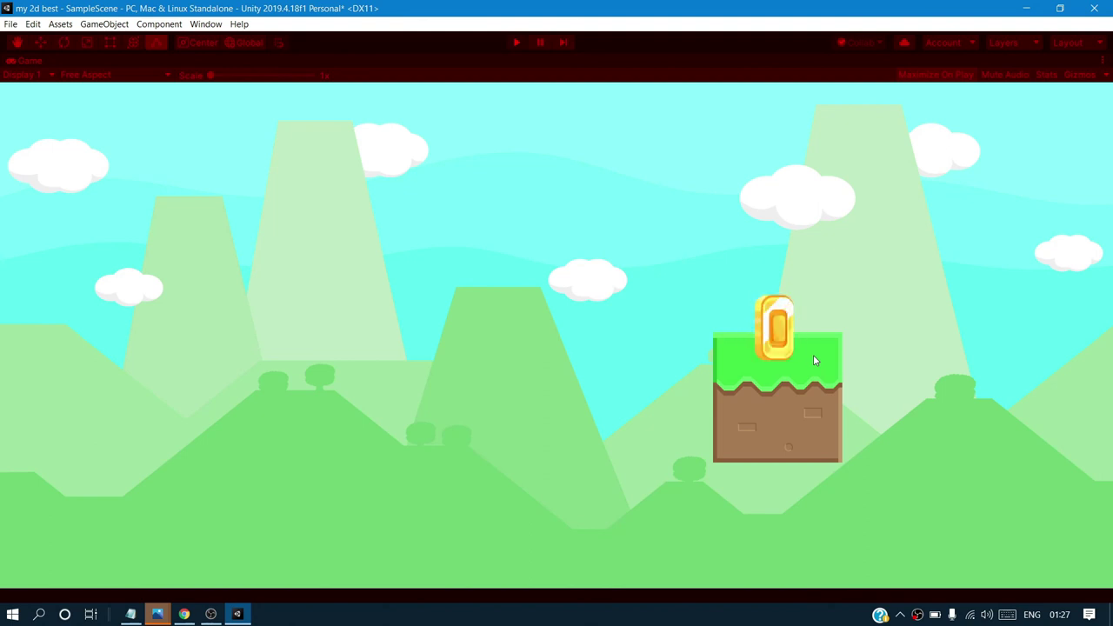
pyautogui.click(539, 45)
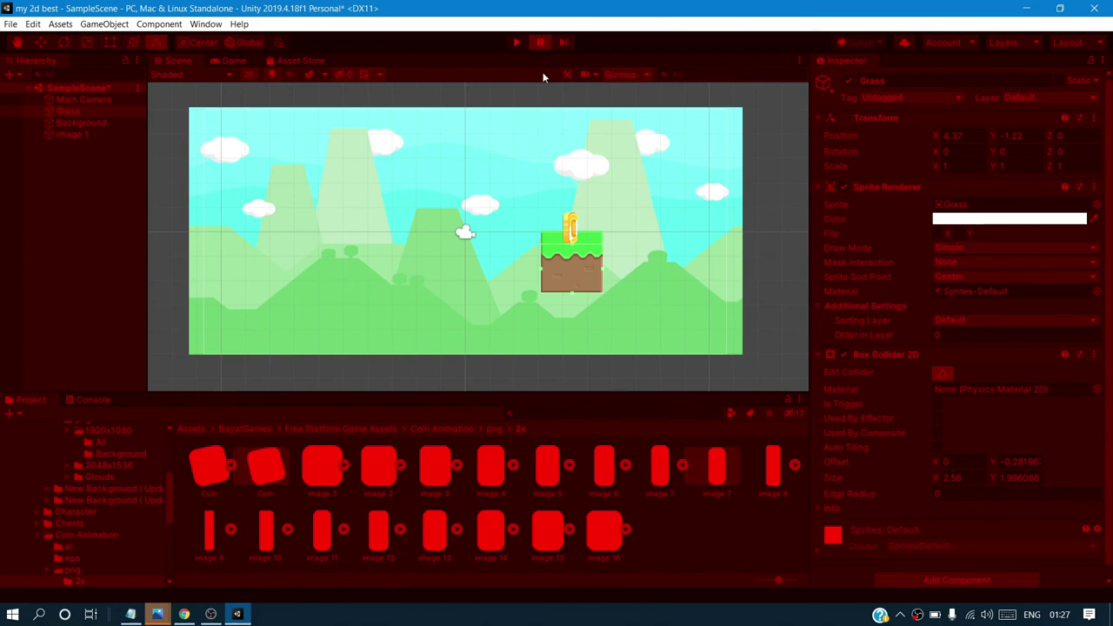
pyautogui.click(526, 46)
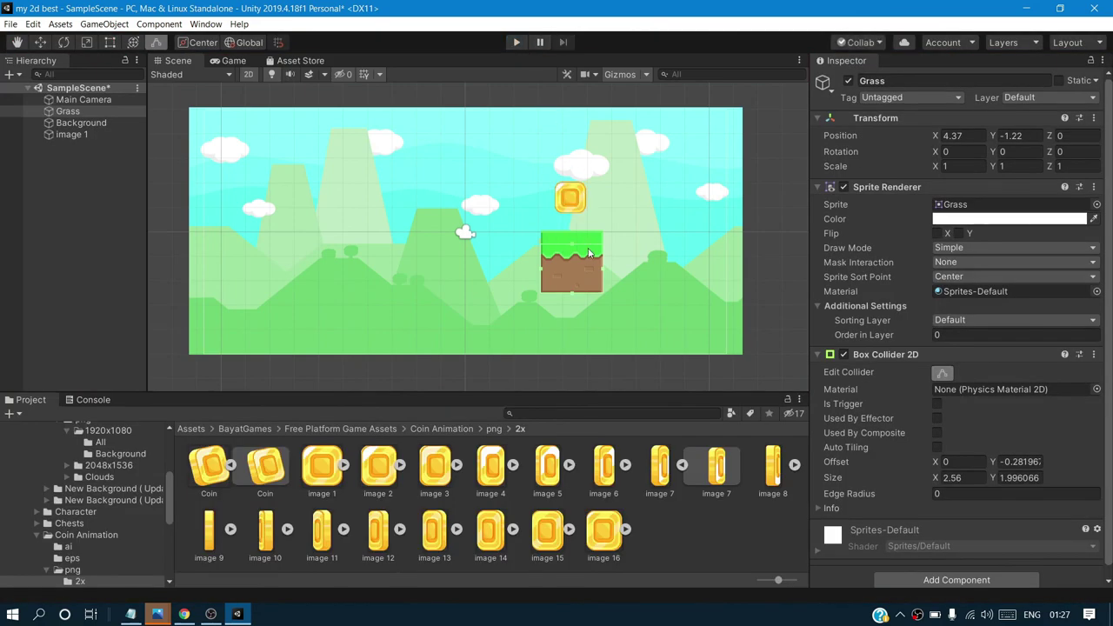
# Step: Set the Background sprite's Order in Layer to 10, test in Play mode, then edit the coin's Order in Layer
pyautogui.click(570, 195)
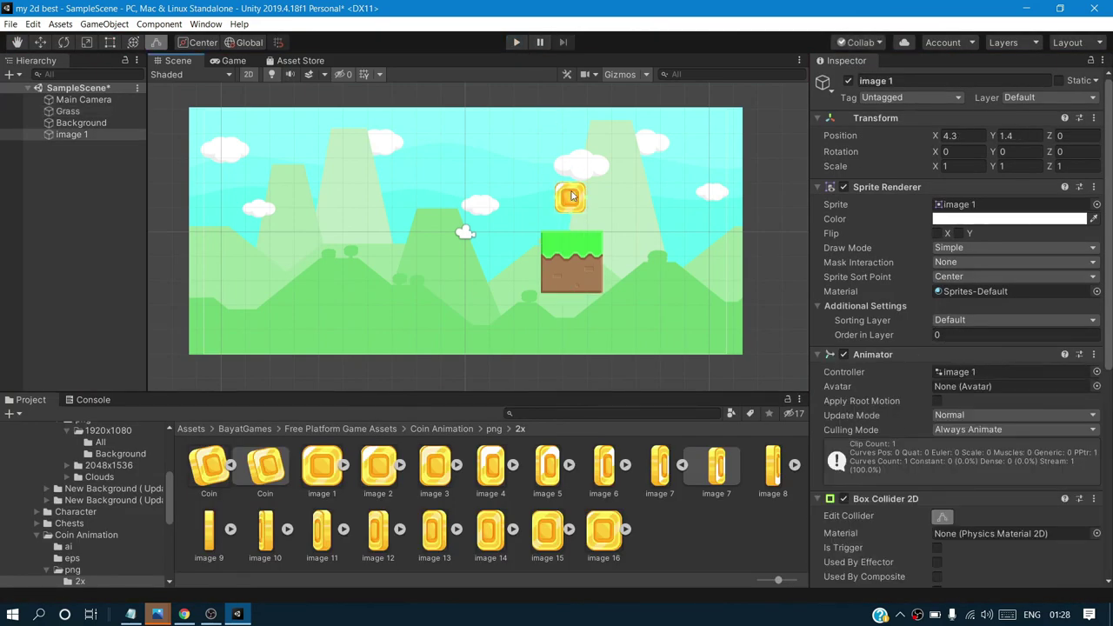
pyautogui.click(573, 196)
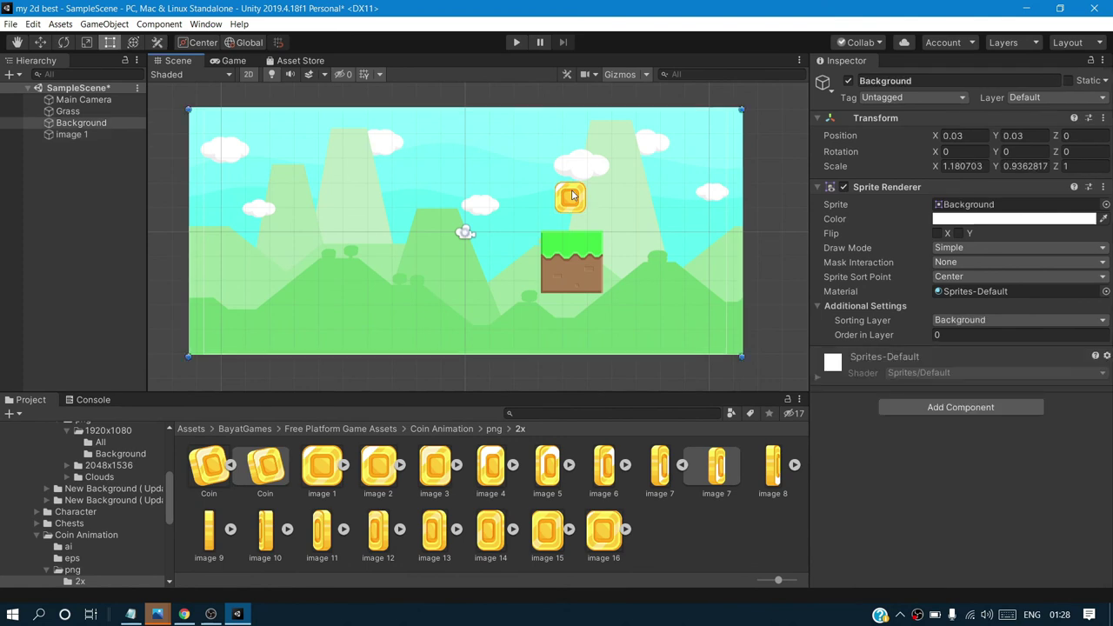
pyautogui.click(961, 336)
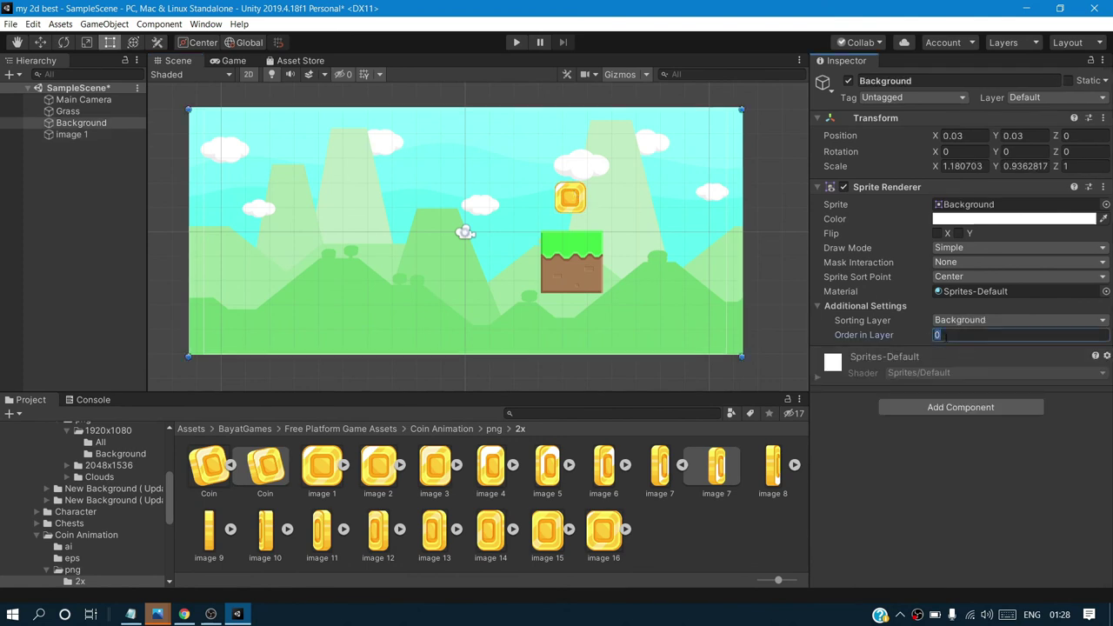
pyautogui.write('10')
pyautogui.click(513, 251)
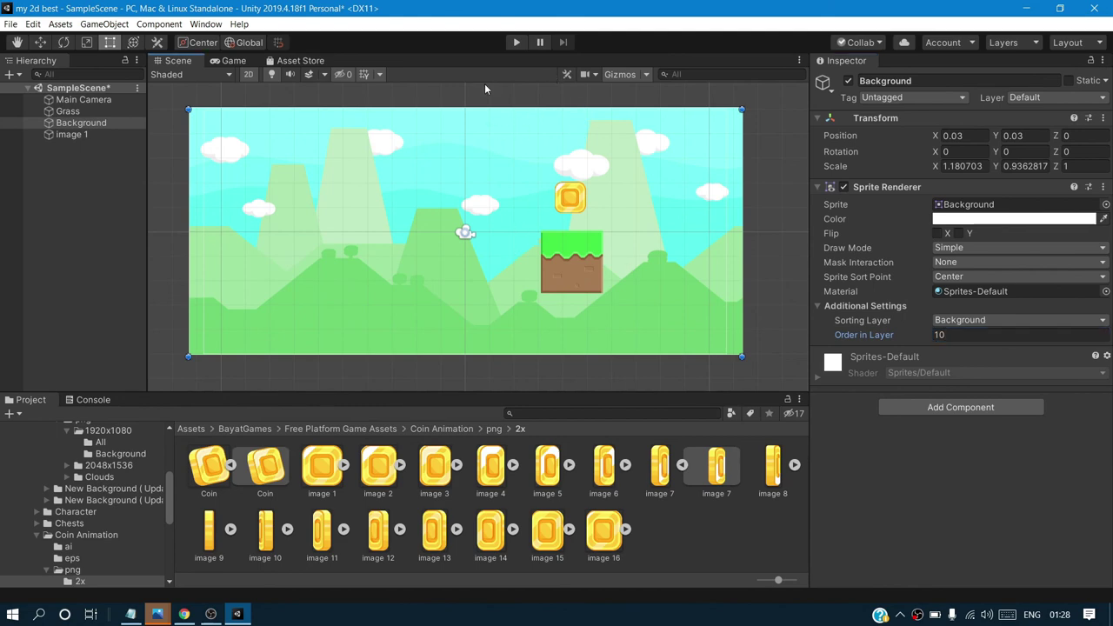
pyautogui.click(516, 43)
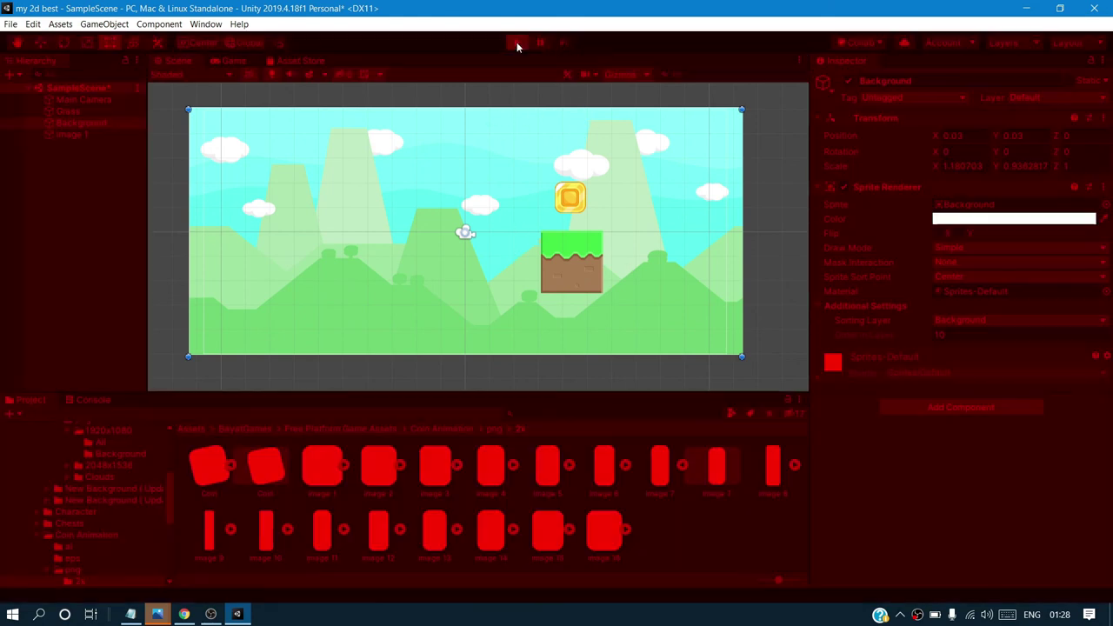
pyautogui.click(516, 43)
pyautogui.click(949, 338)
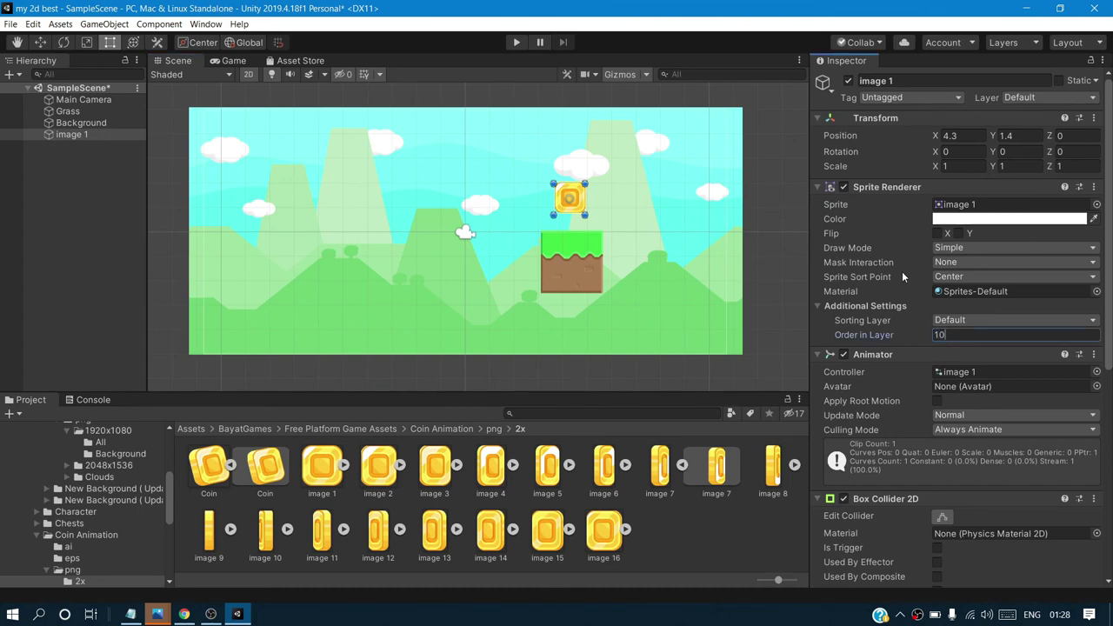
pyautogui.click(517, 43)
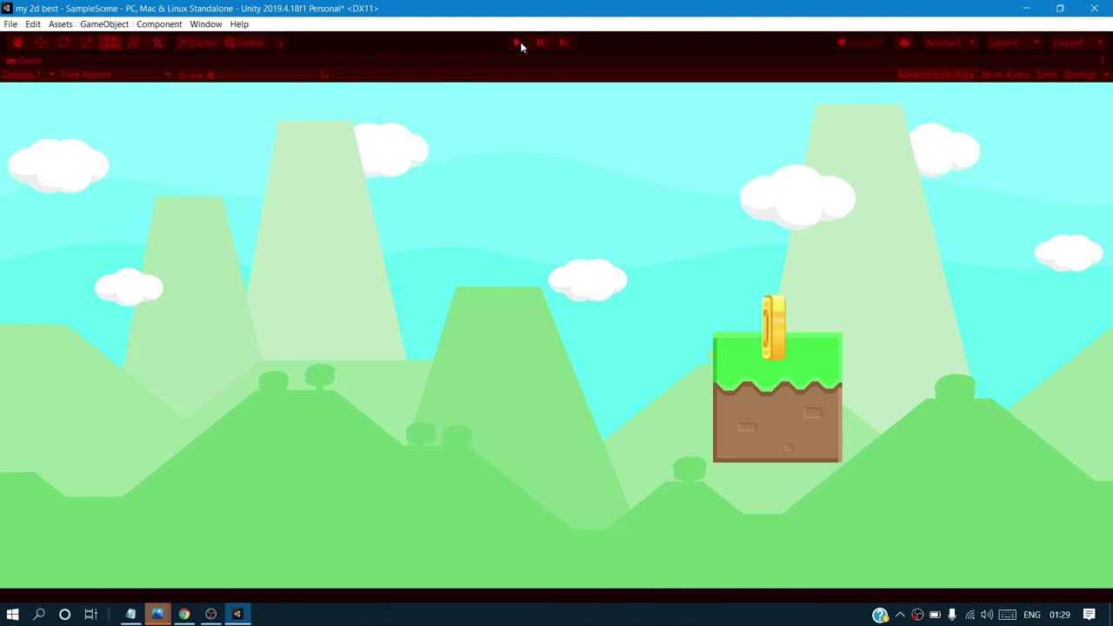
pyautogui.click(520, 41)
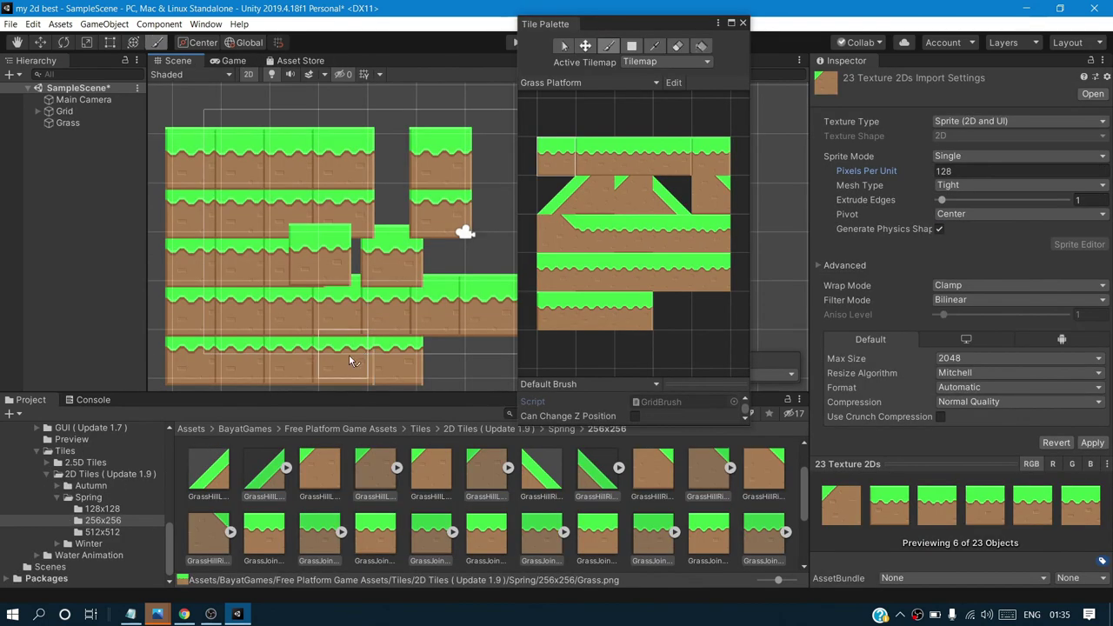
# Step: Paint grass tiles into the row gaps and along the rows' right ends, then close the Tile Palette
pyautogui.click(448, 362)
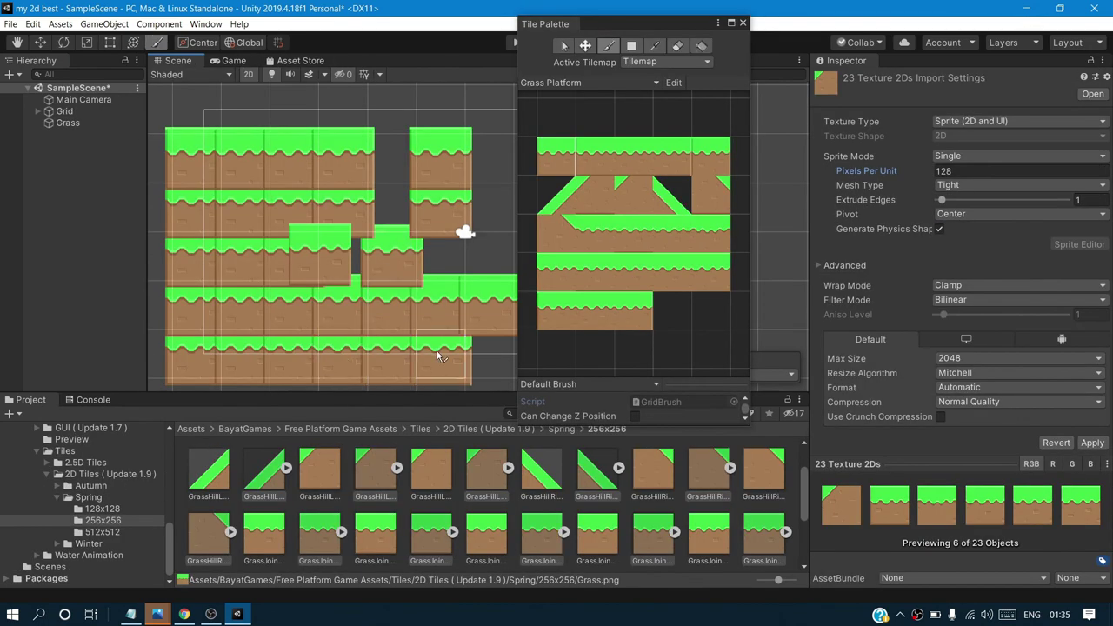
pyautogui.click(395, 218)
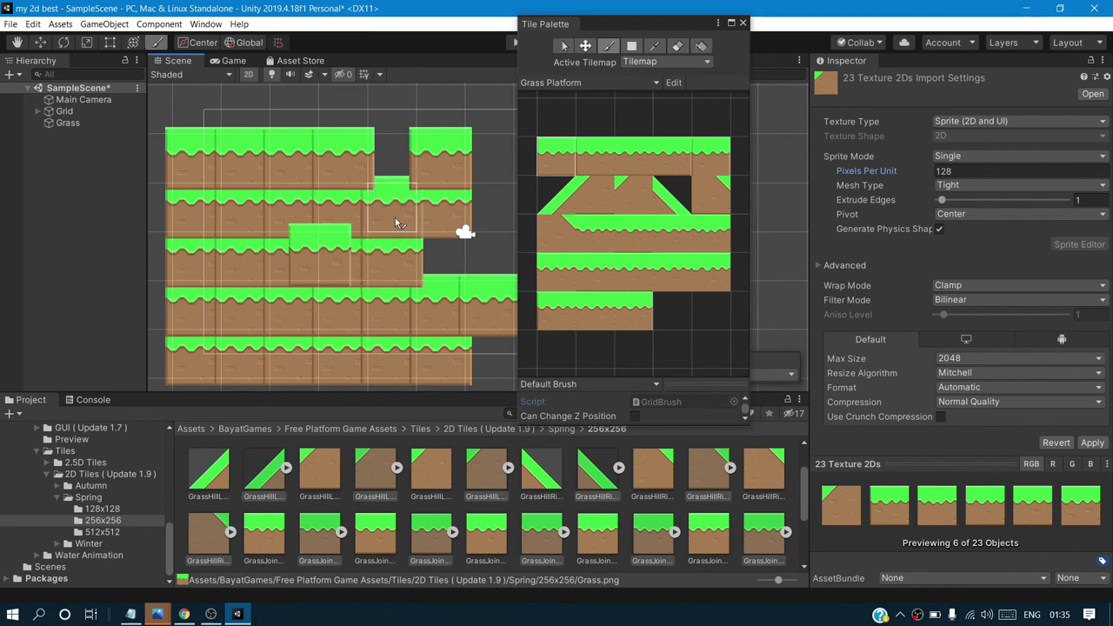
pyautogui.click(391, 174)
pyautogui.click(460, 265)
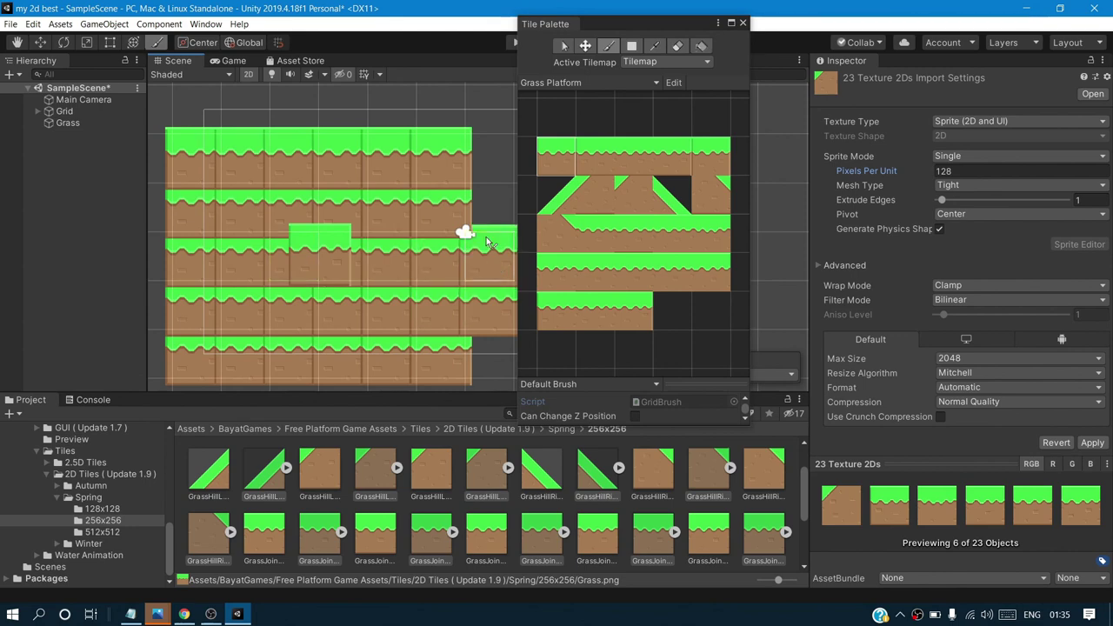
pyautogui.moveTo(488, 242); pyautogui.dragTo(484, 164)
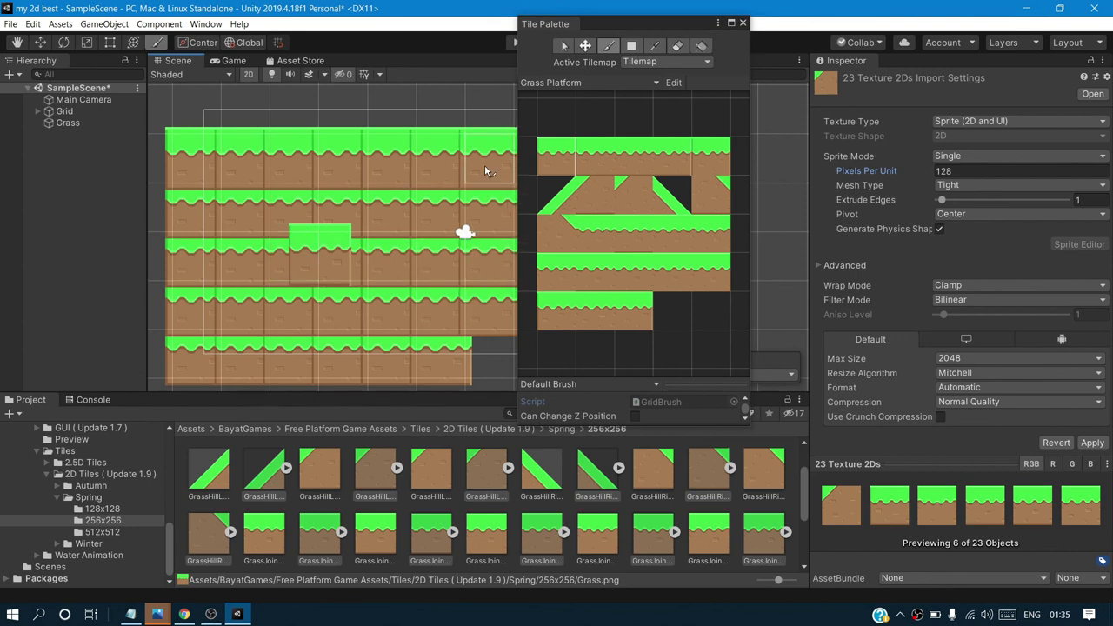
pyautogui.click(741, 22)
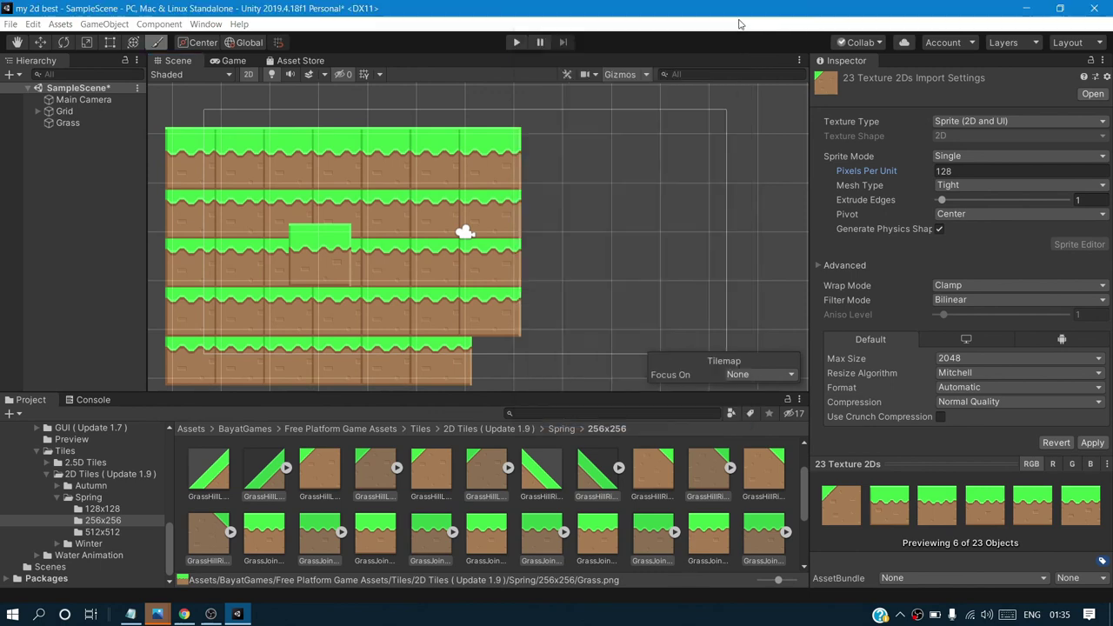